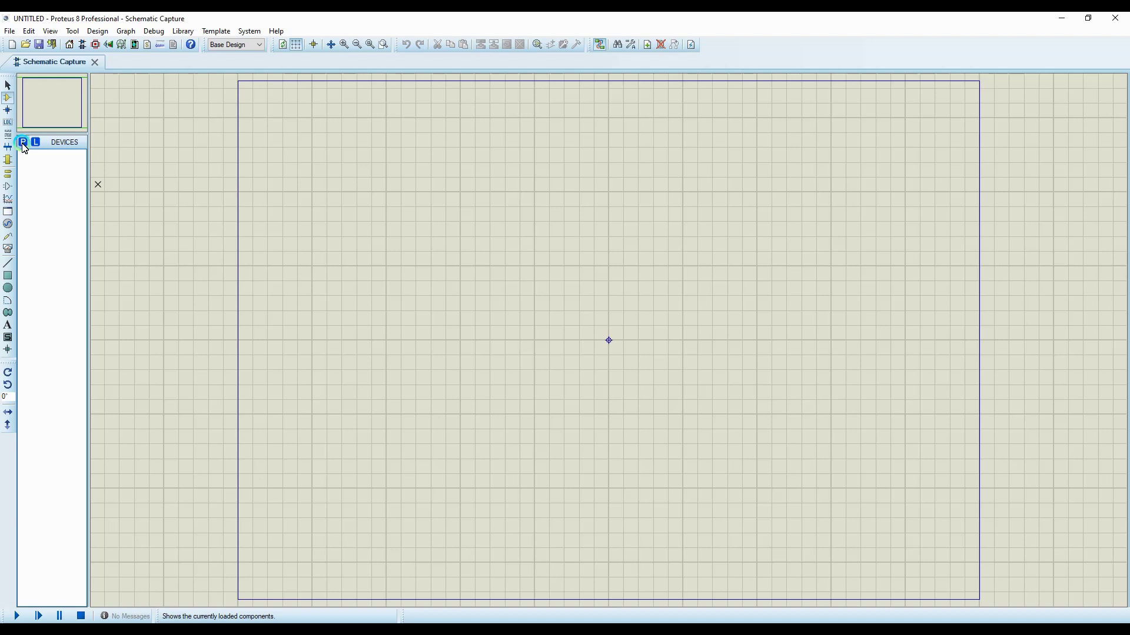
Step: Search the device library for "led" and add the LED-GREEN model from the USERDVC library to the devices list
click(23, 143)
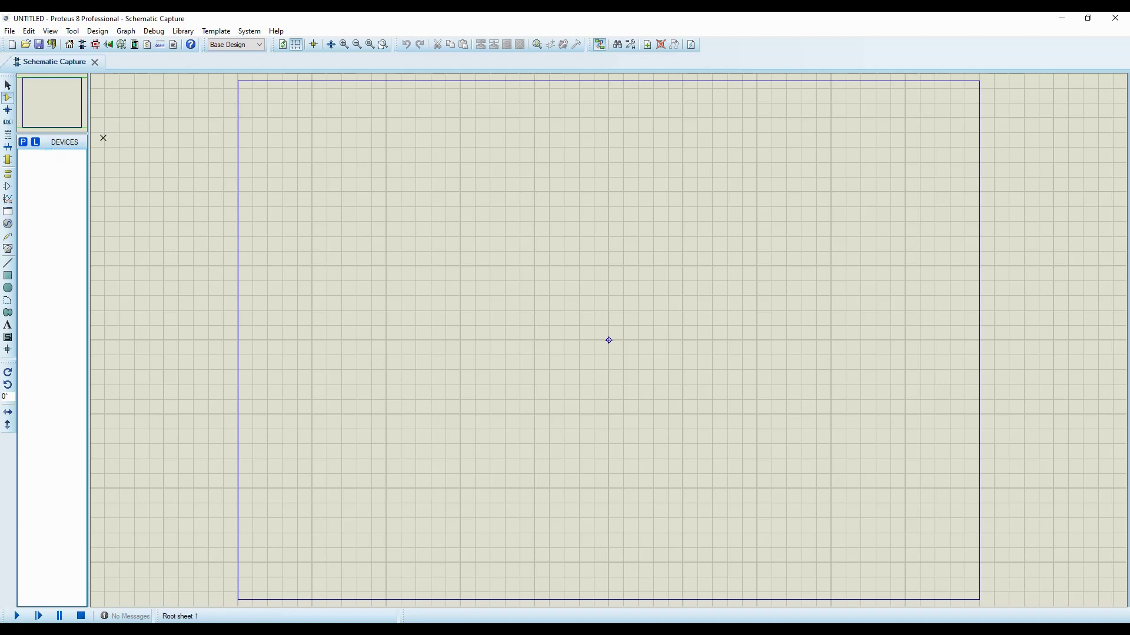
click(23, 142)
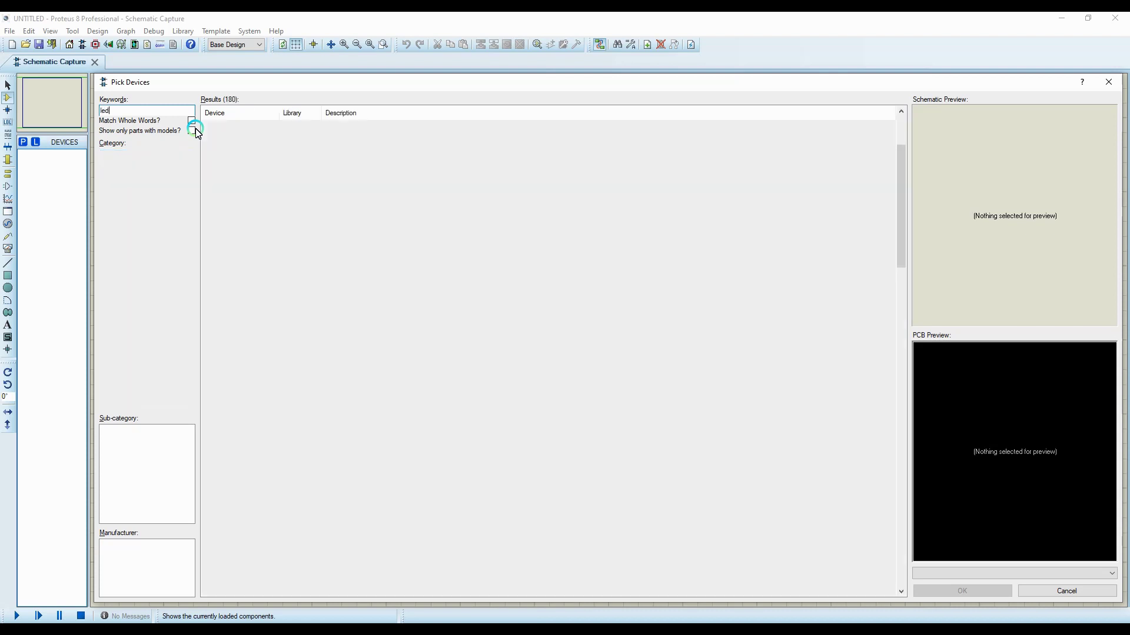
scroll(382, 306, down, 7)
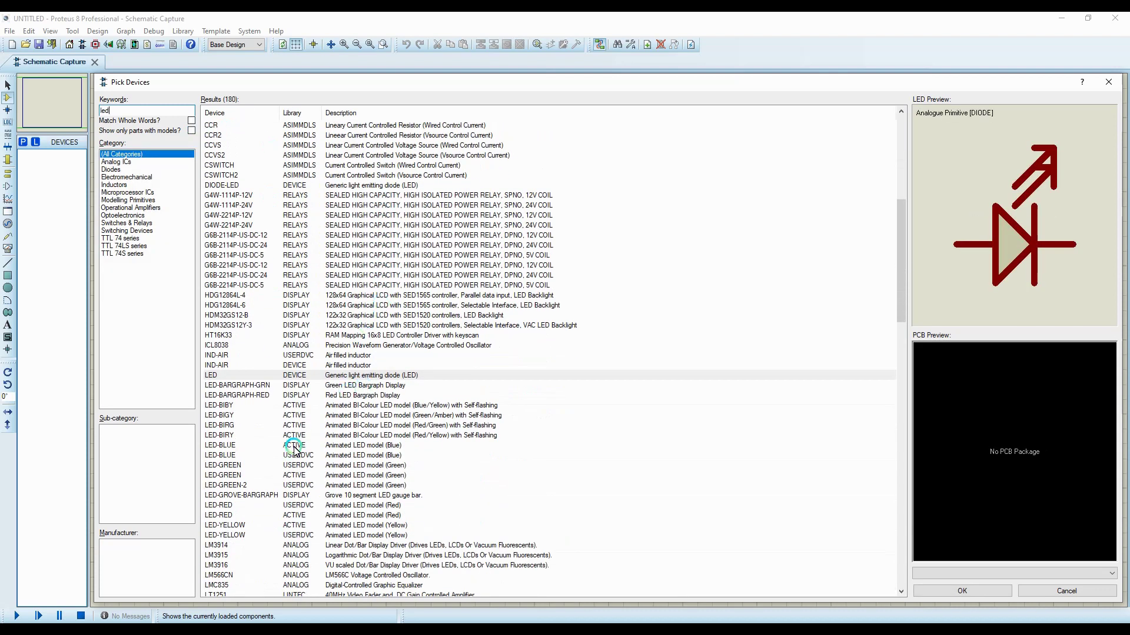
click(300, 406)
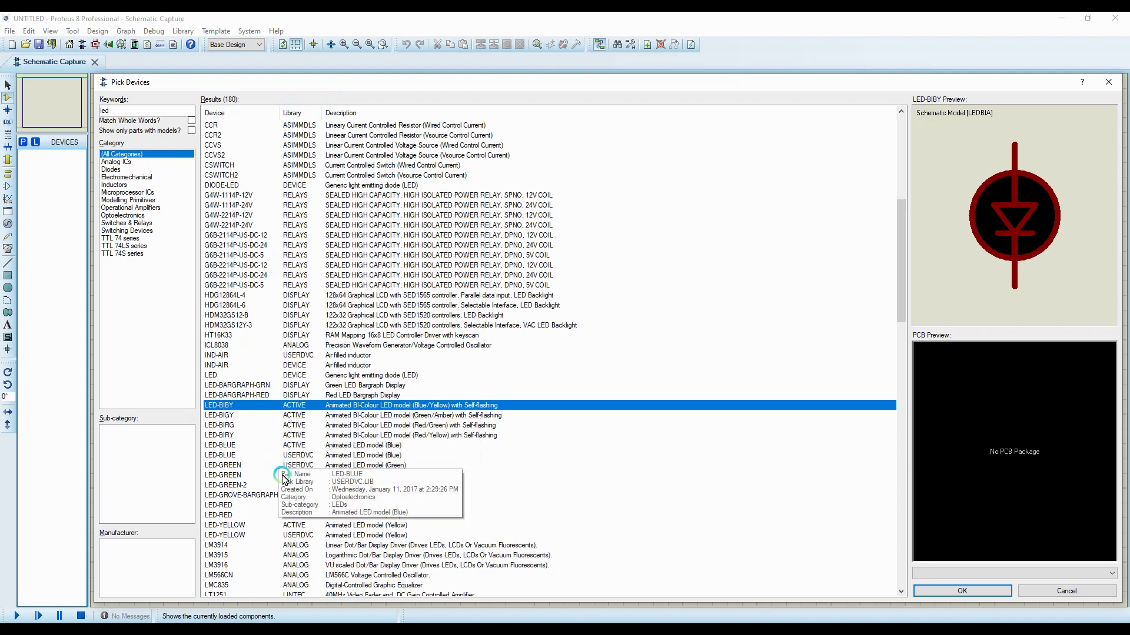
scroll(285, 471, down, 2)
click(292, 406)
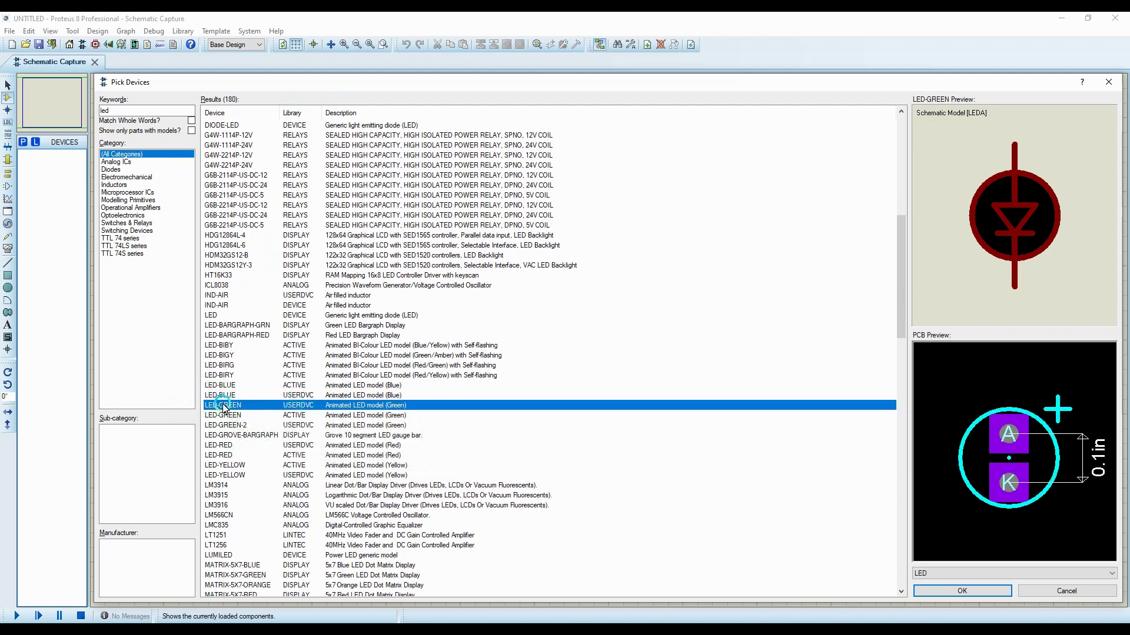
double_click(312, 406)
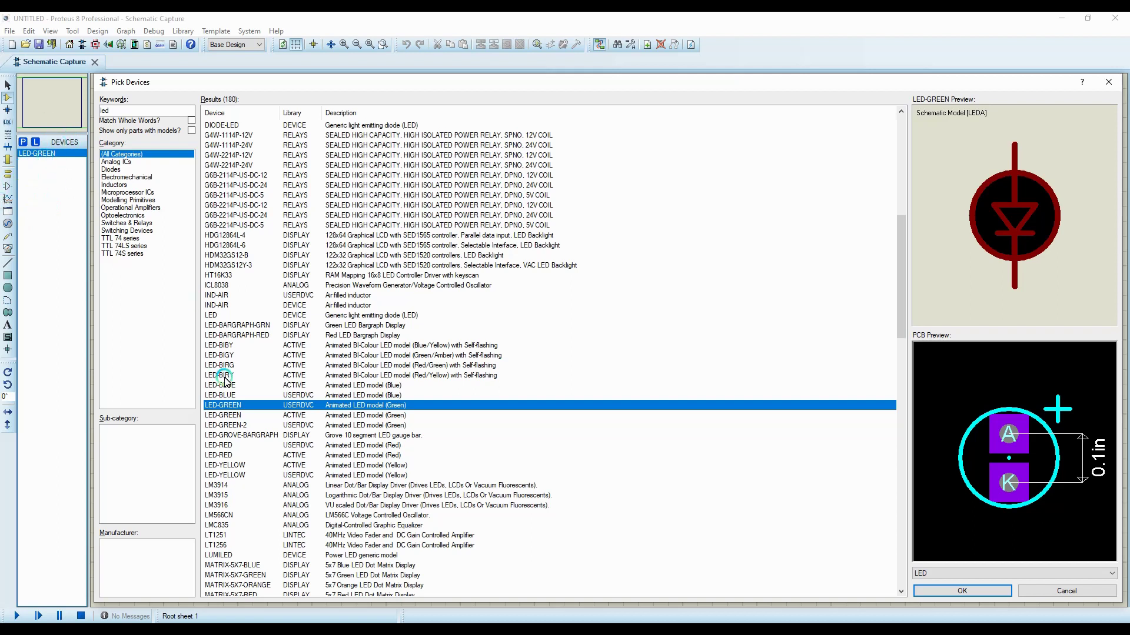
Step: Add the LED-RED model from the USERDVC library to the devices list and close the device picker
click(298, 415)
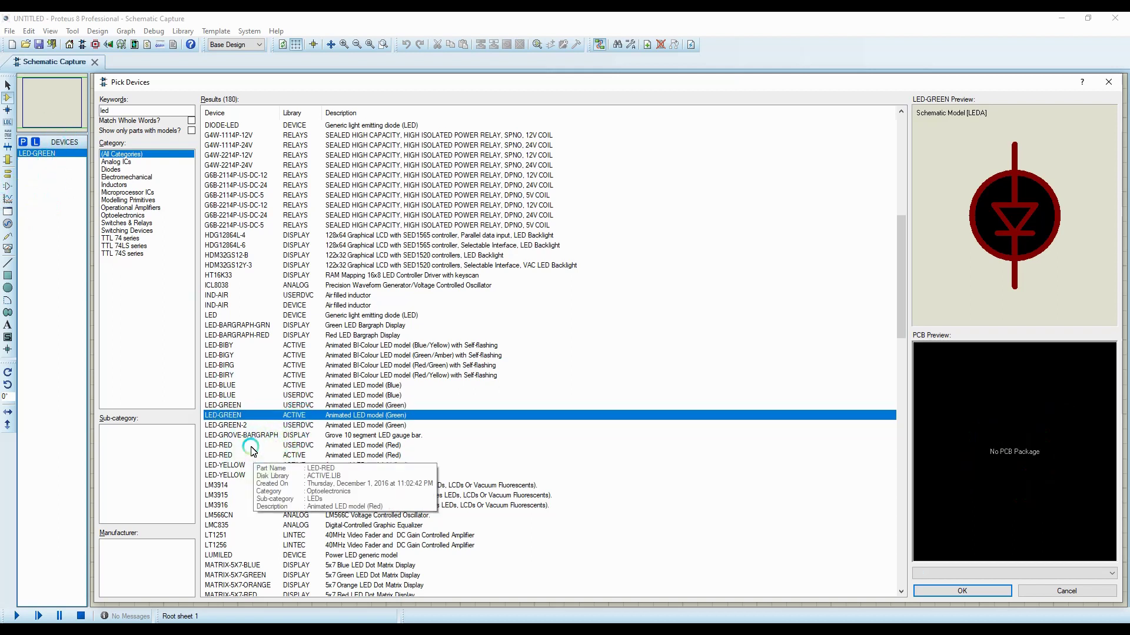
click(299, 446)
double_click(298, 446)
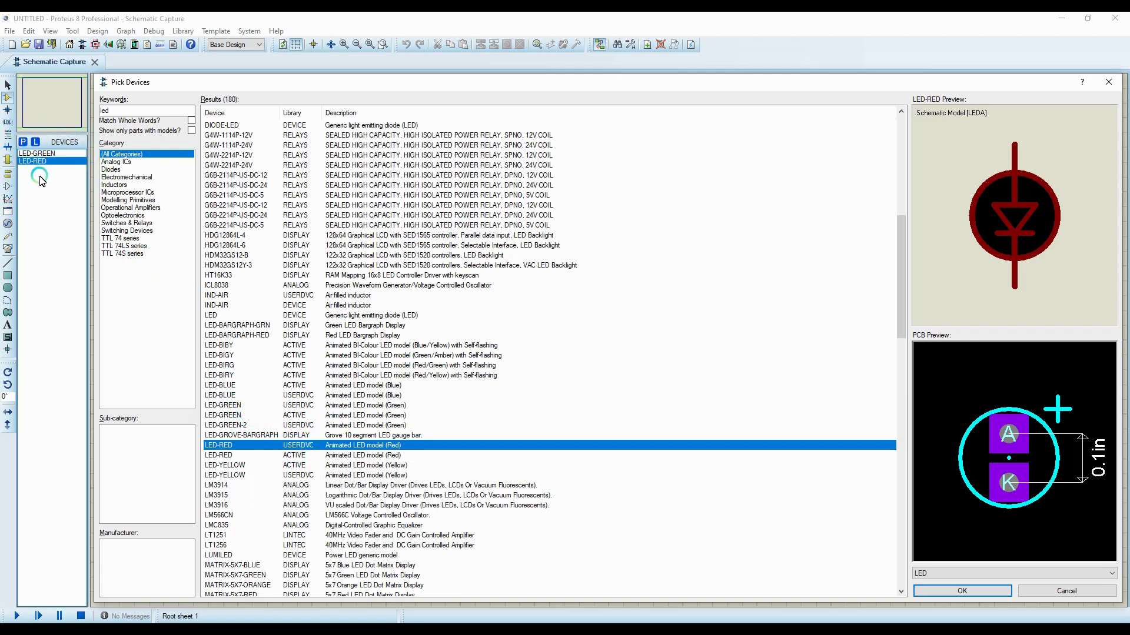
click(1114, 82)
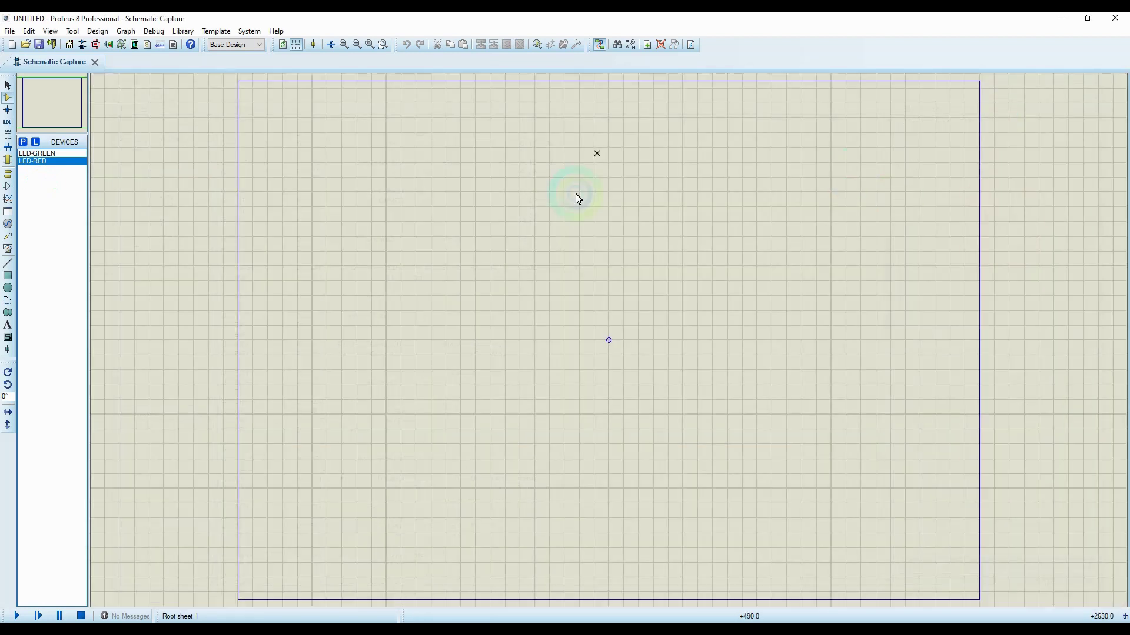
Step: Place one LED-GREEN on the schematic sheet, above and to the right of the origin
click(36, 154)
click(618, 251)
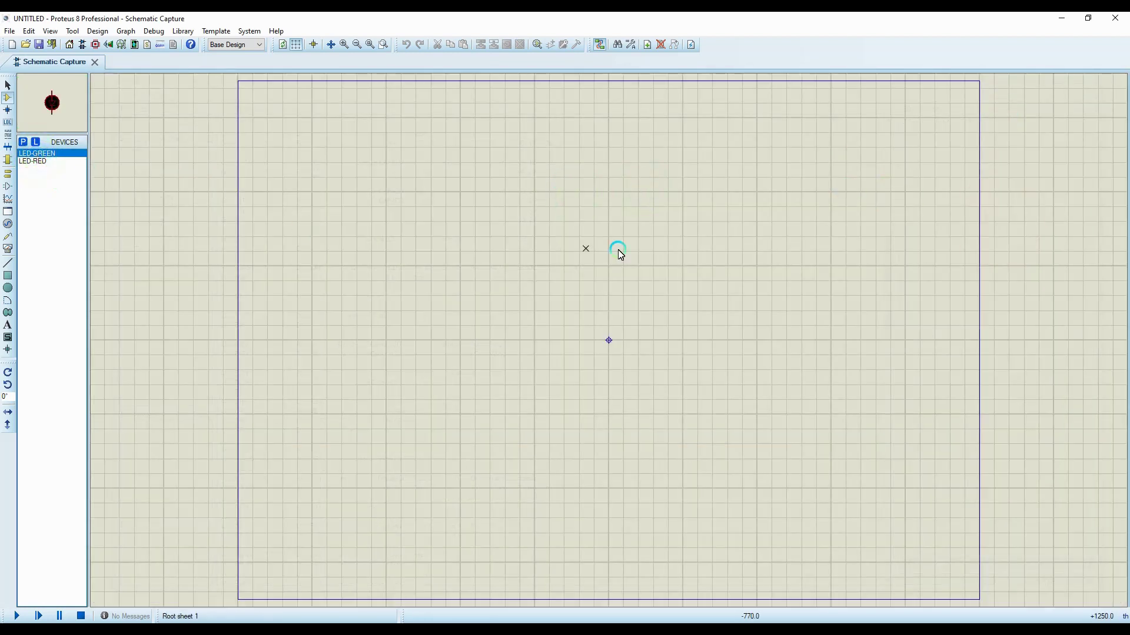
click(750, 291)
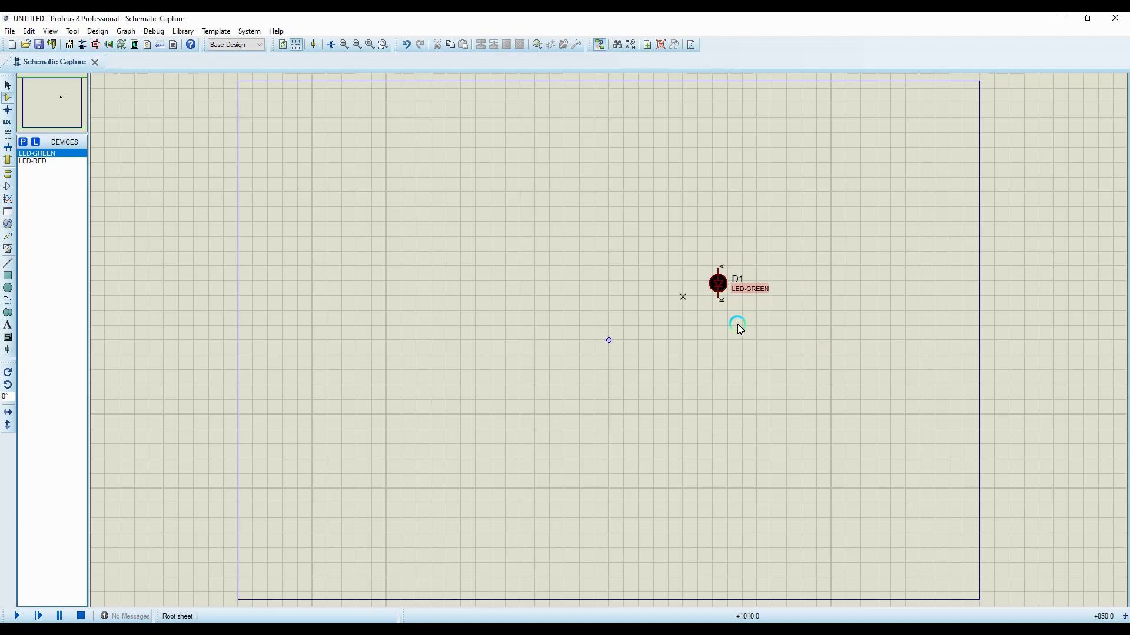
click(724, 287)
click(723, 286)
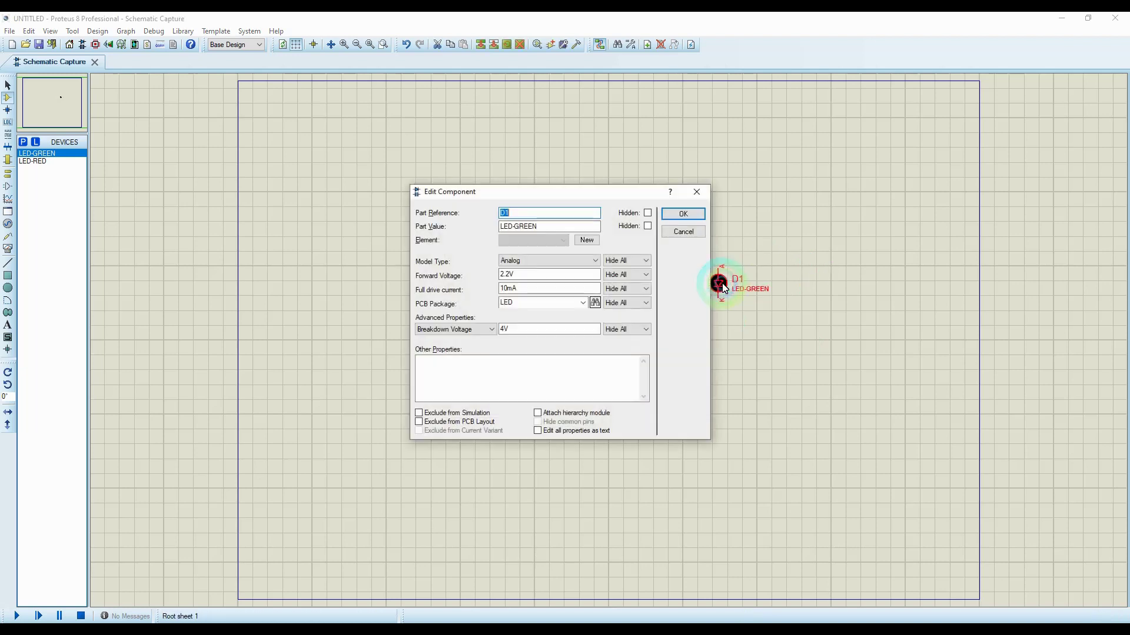
double_click(499, 275)
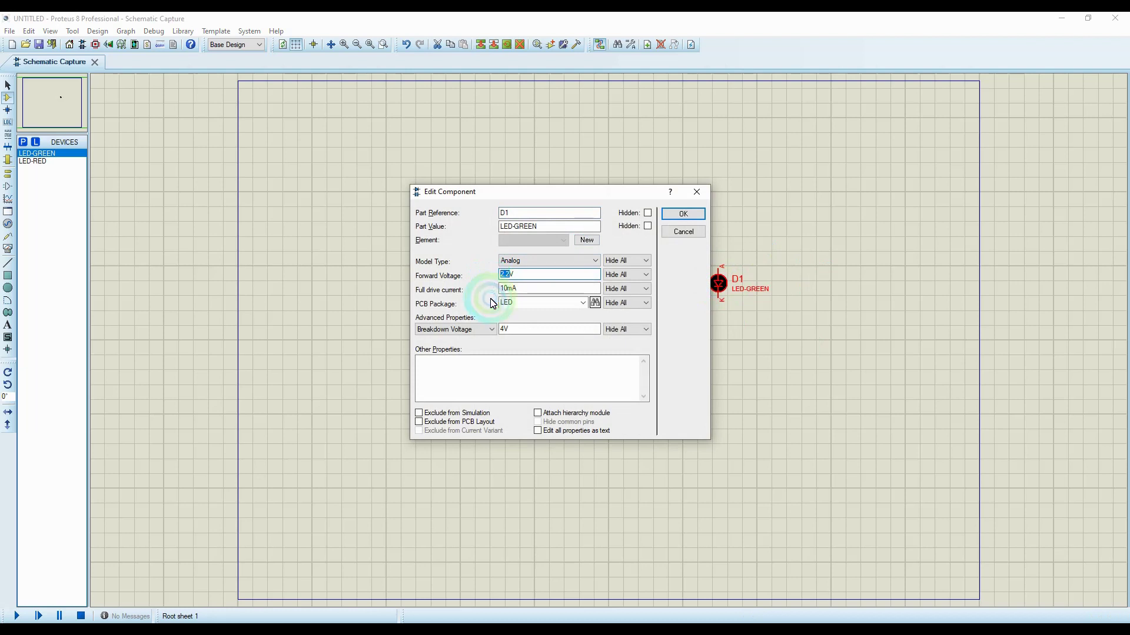
click(523, 290)
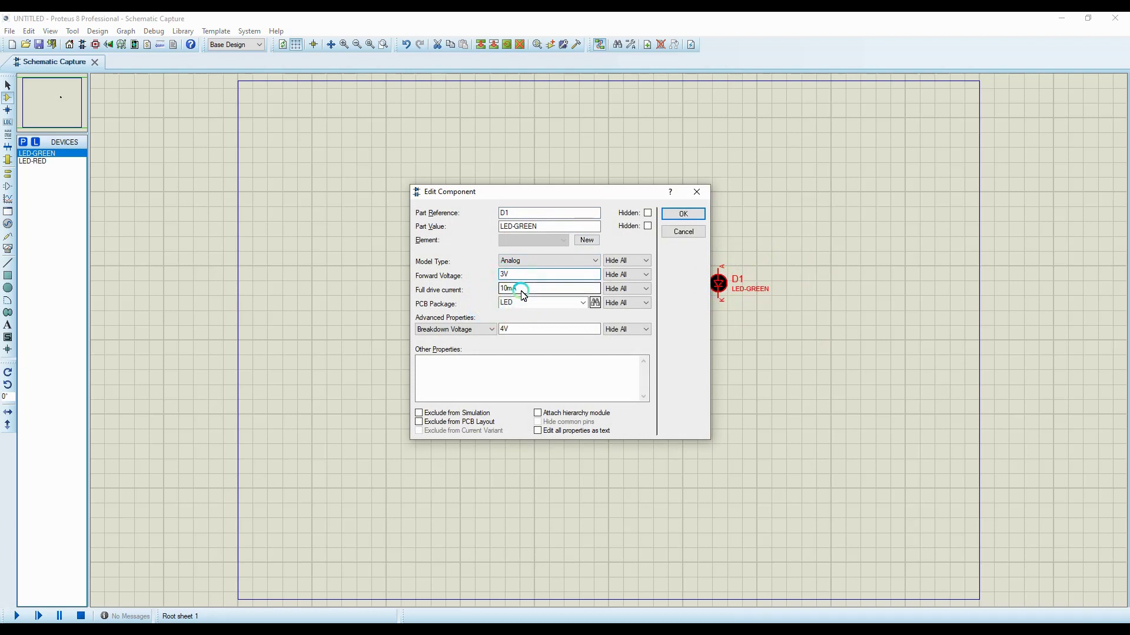
click(511, 280)
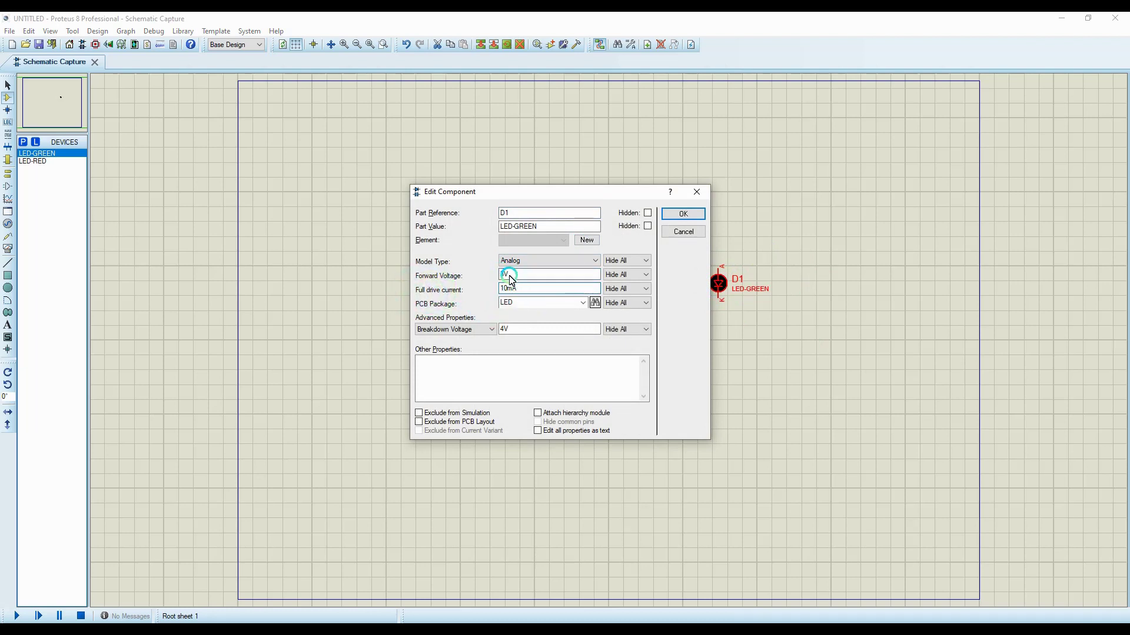
click(471, 331)
click(561, 290)
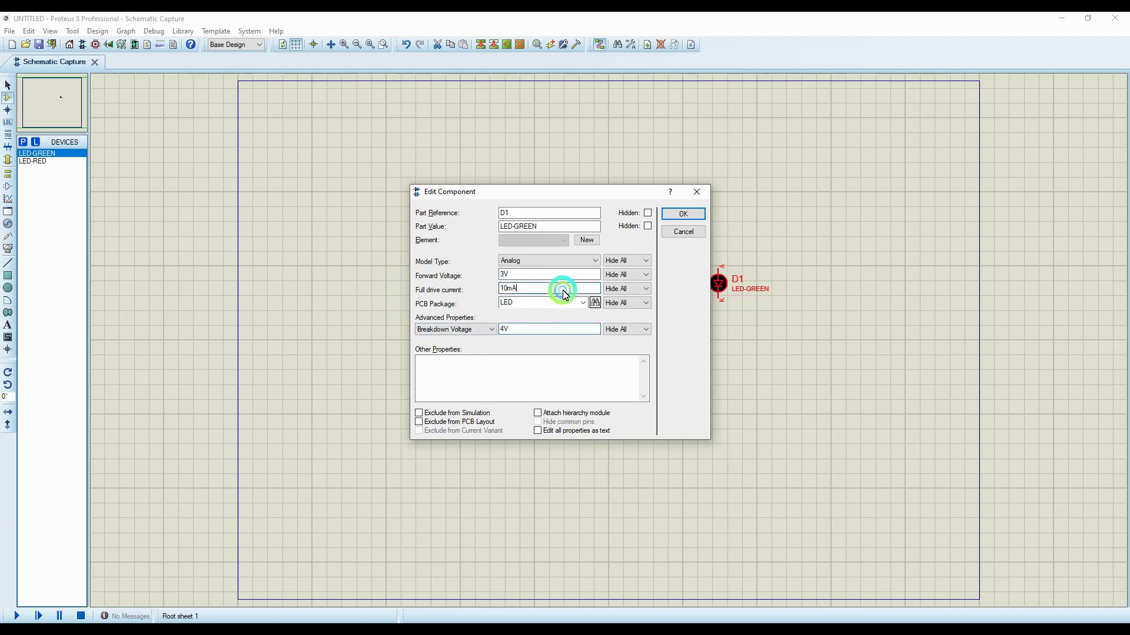
click(683, 233)
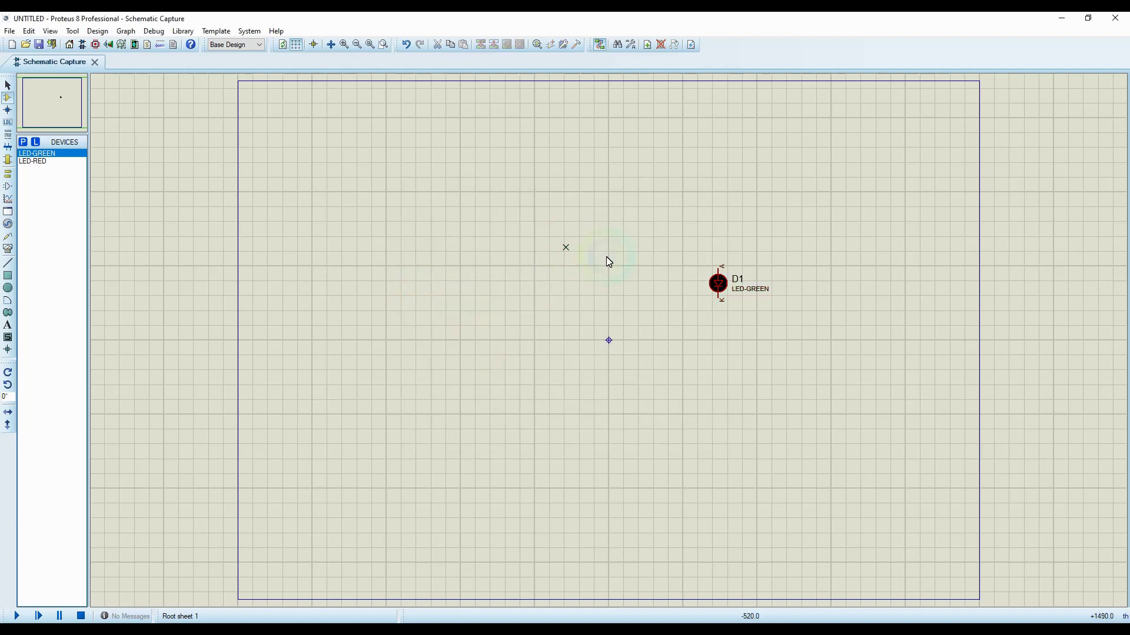
Step: Search the device library for "7805" and add the 7805 5V fixed 1A positive regulator to the devices list
click(23, 142)
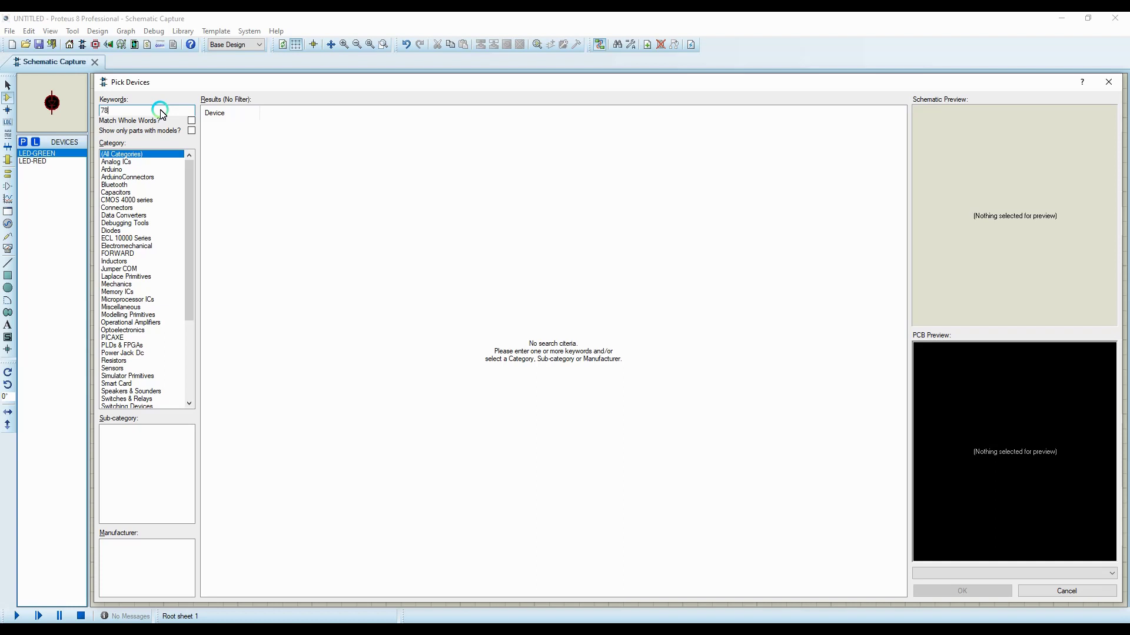
text(05)
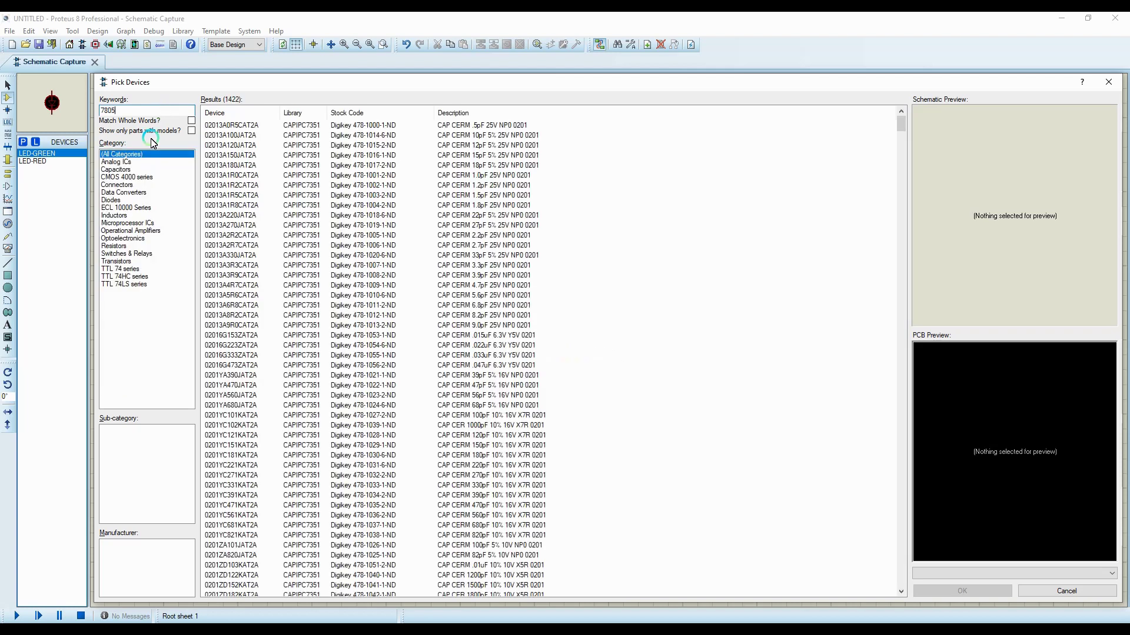
mouse_move(212, 141)
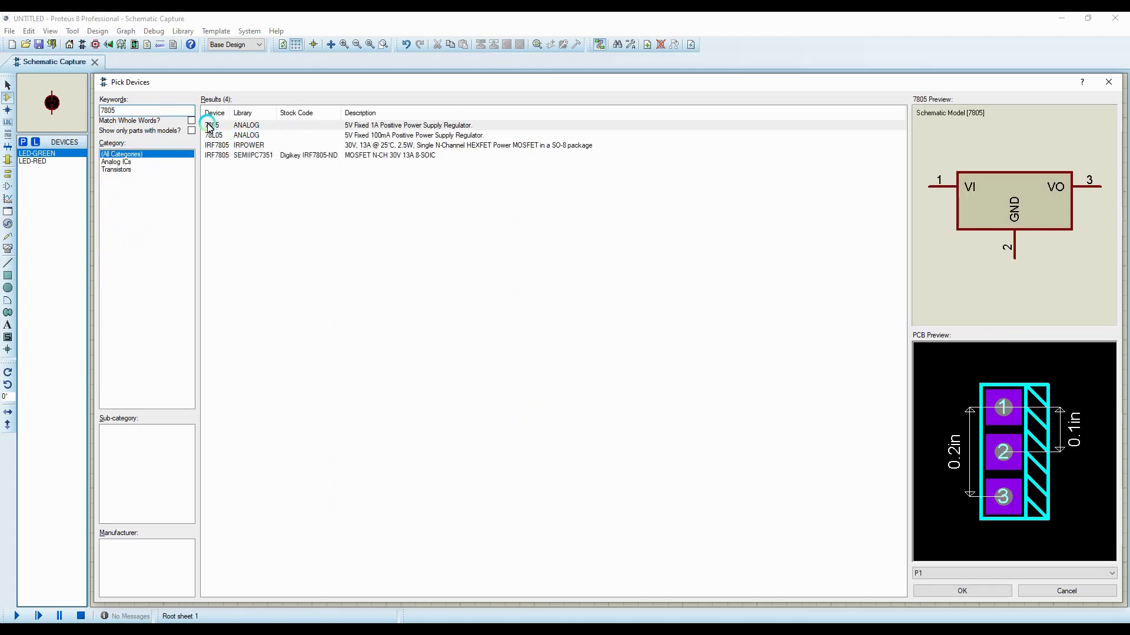
click(391, 126)
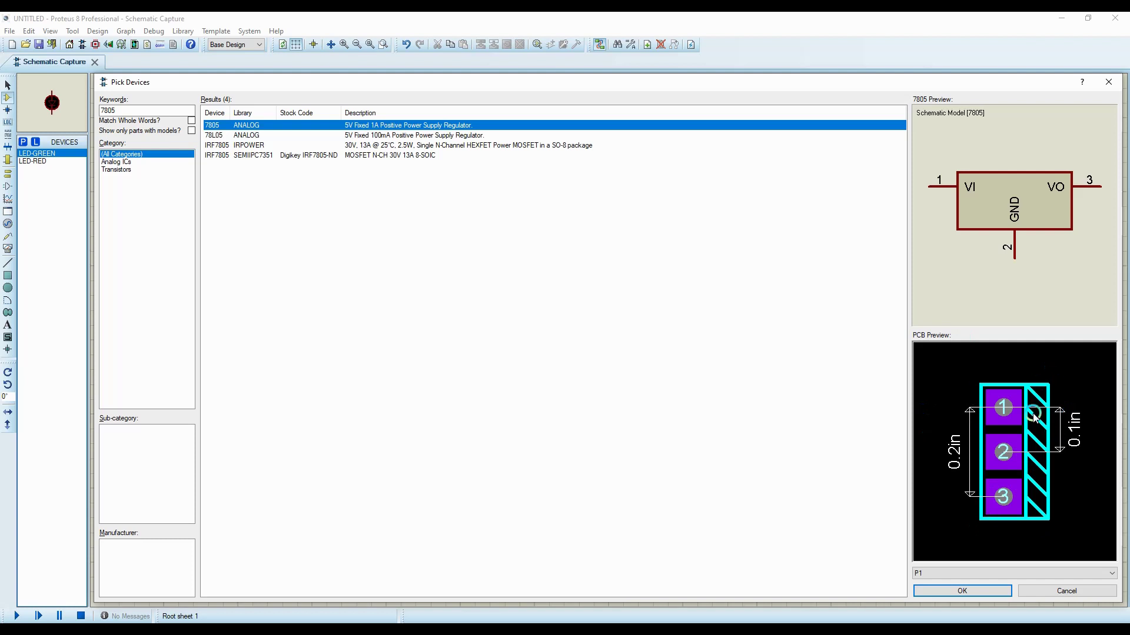
click(379, 135)
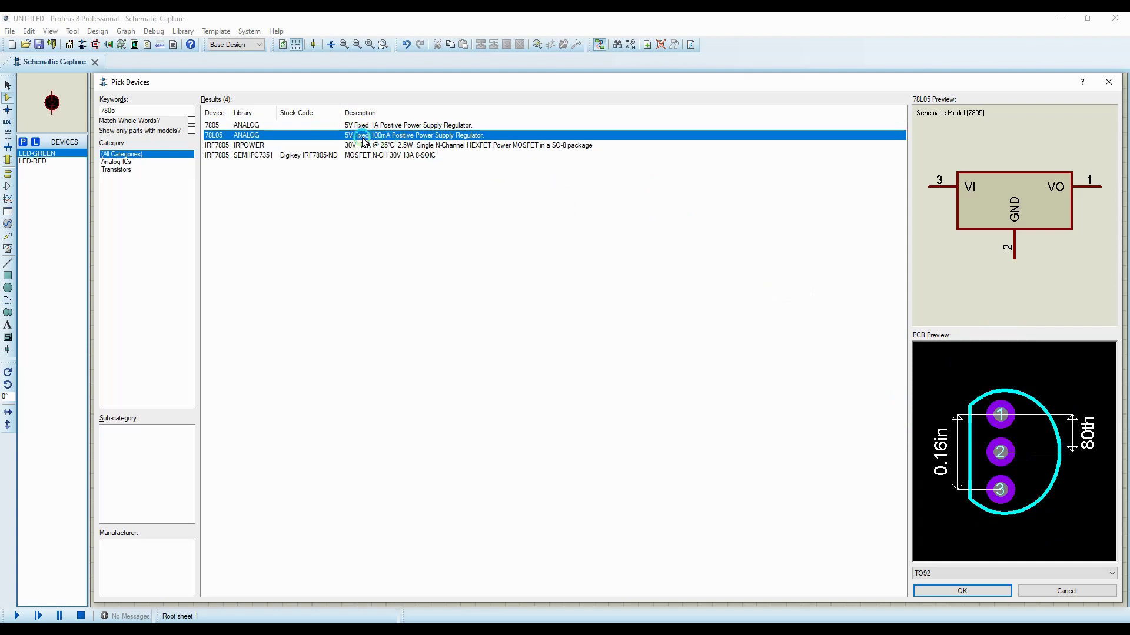
click(264, 126)
double_click(265, 126)
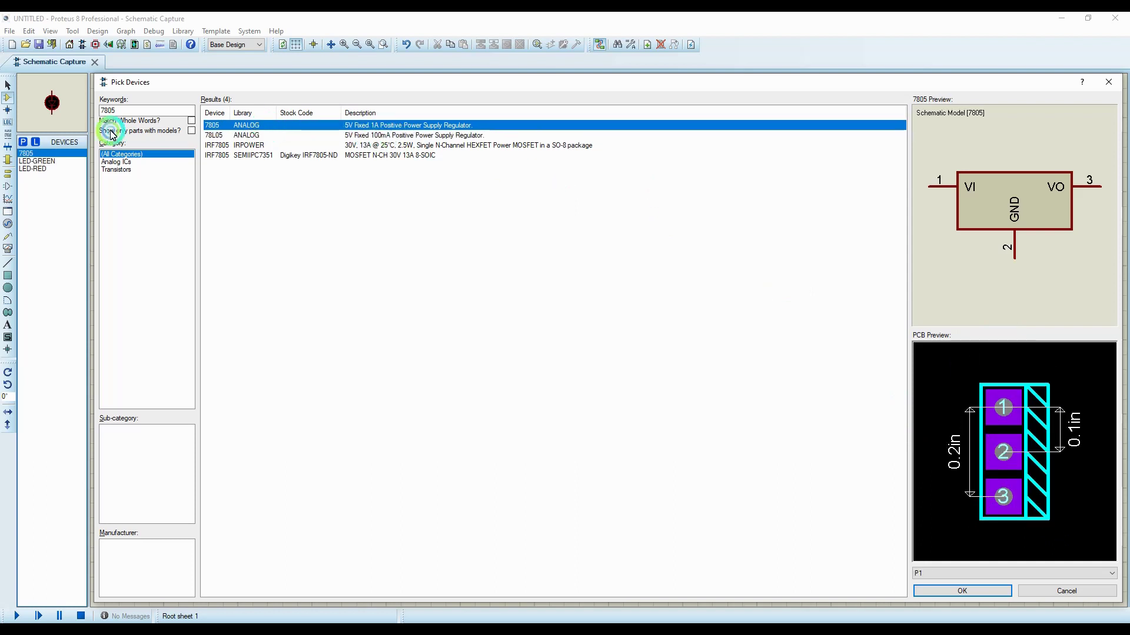
Step: Search for "7812" and add the 7812 12V fixed 1A positive regulator to the devices list
click(131, 111)
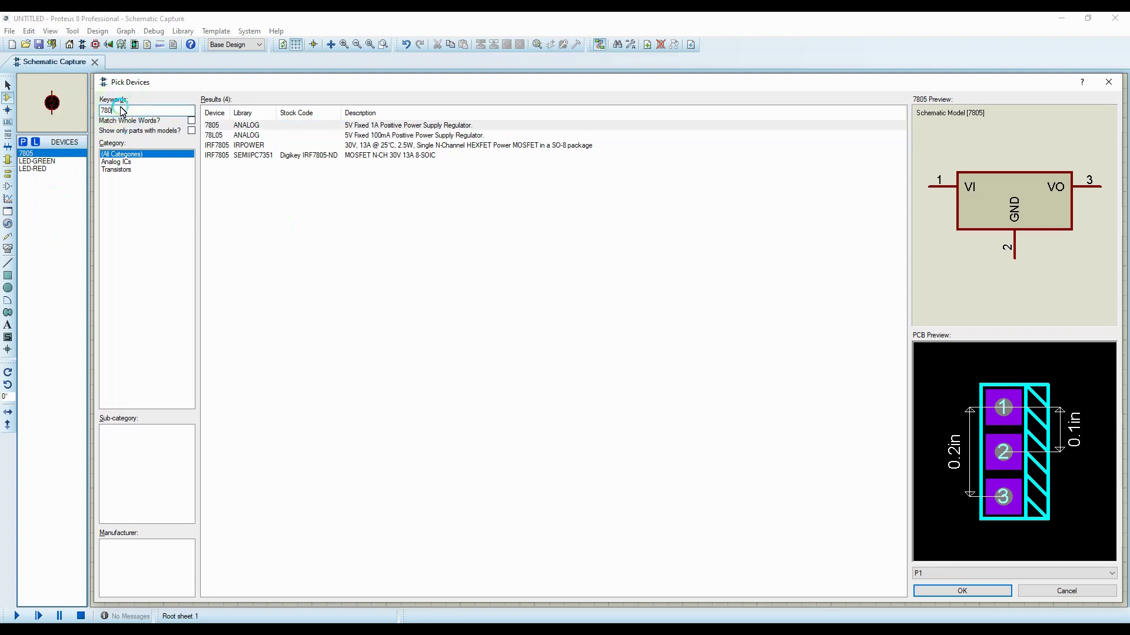
text(12)
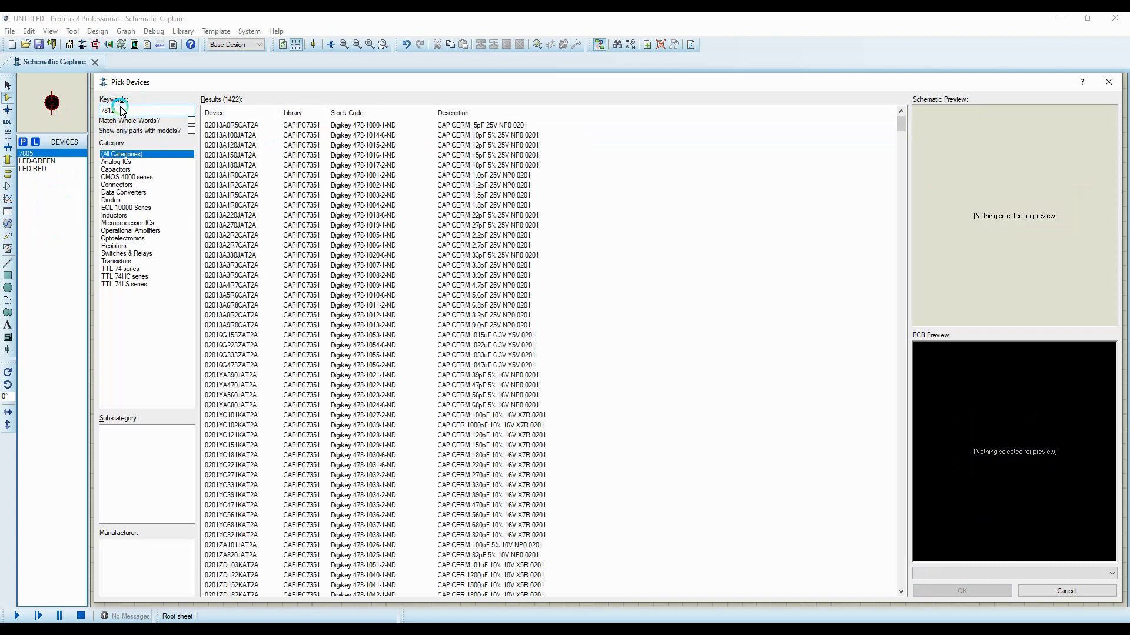
click(353, 127)
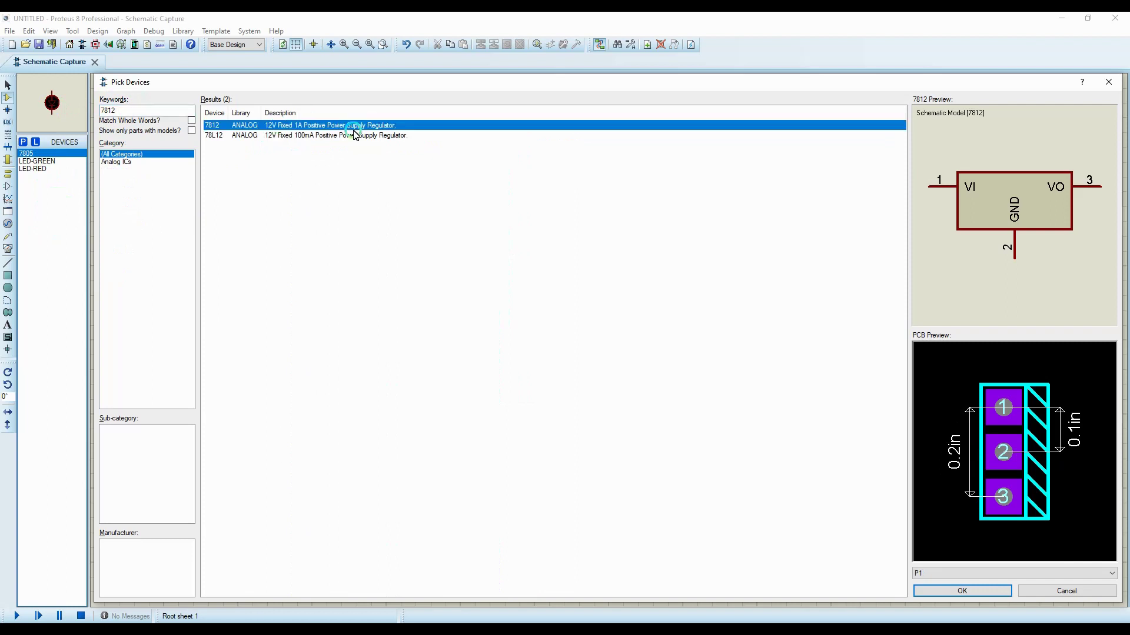
double_click(307, 125)
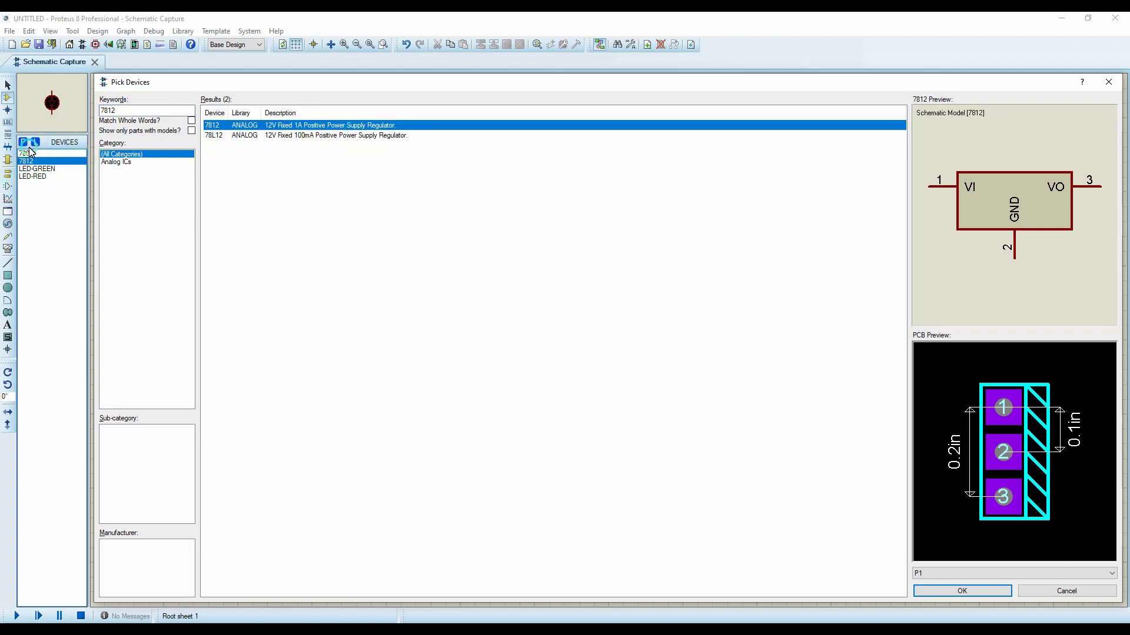
Step: Search for "res" and add the generic resistor RES from the DEVICE library to the devices list
click(73, 113)
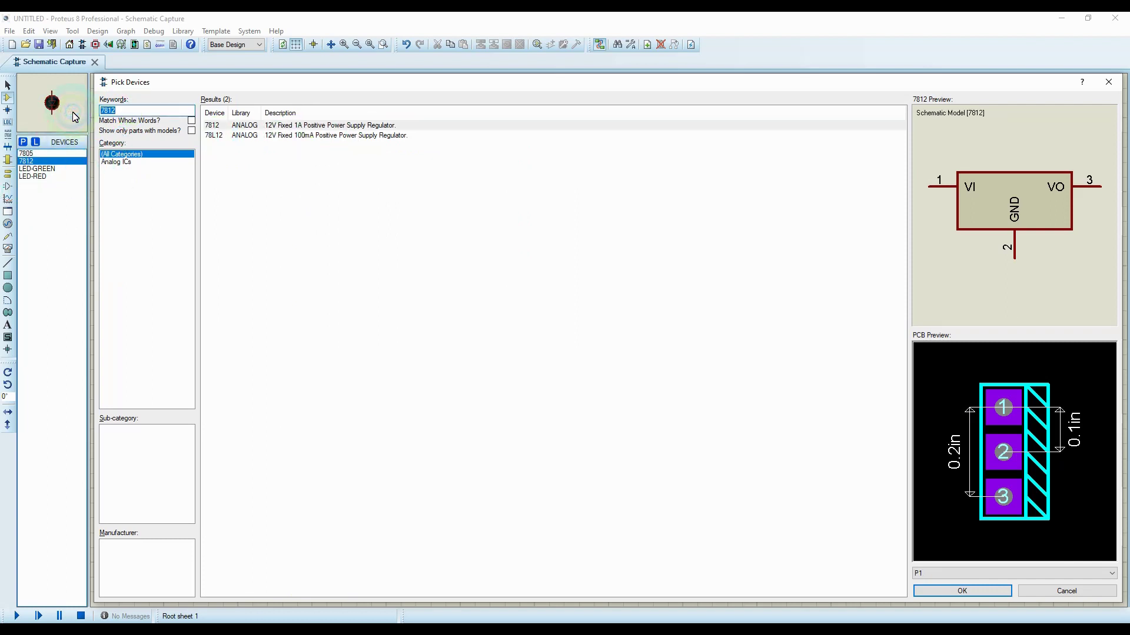
click(73, 115)
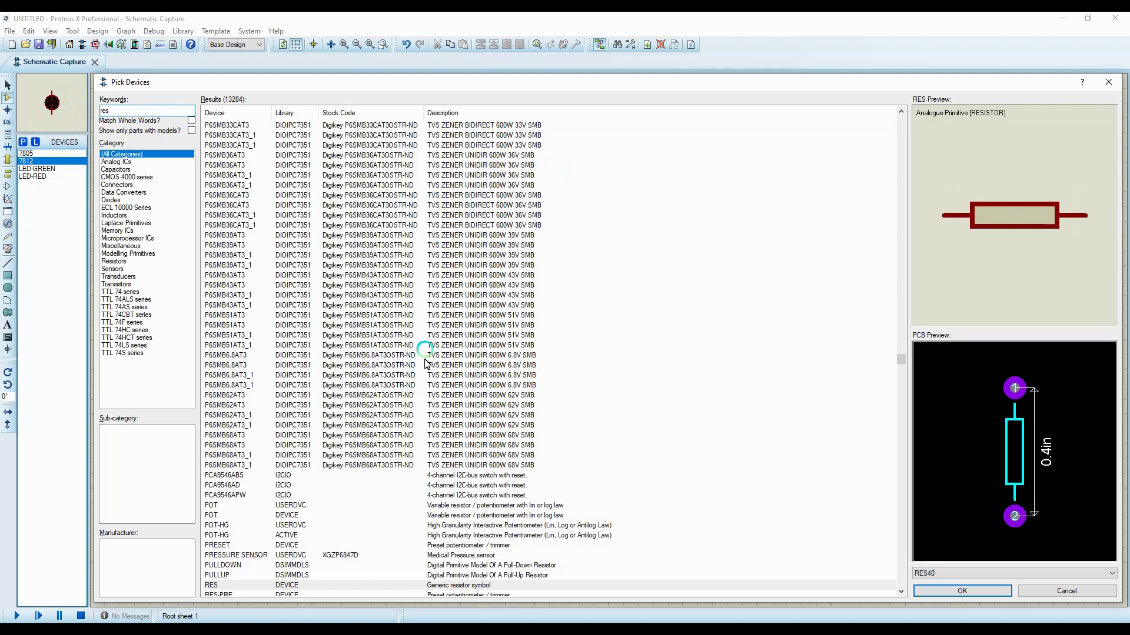
scroll(420, 379, down, 3)
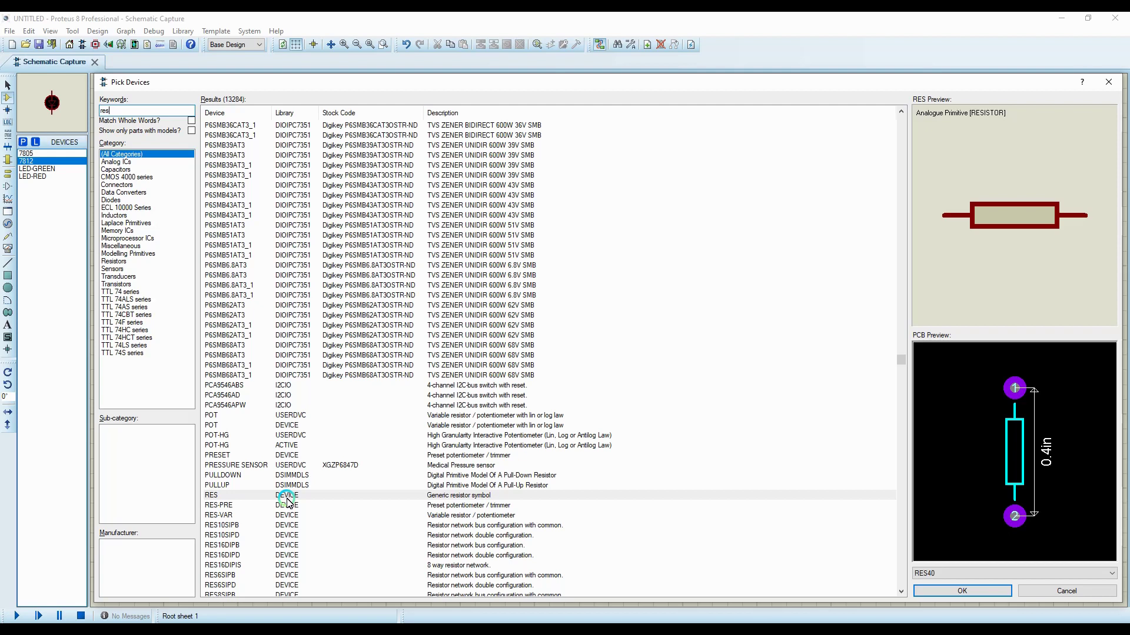
click(234, 495)
click(211, 499)
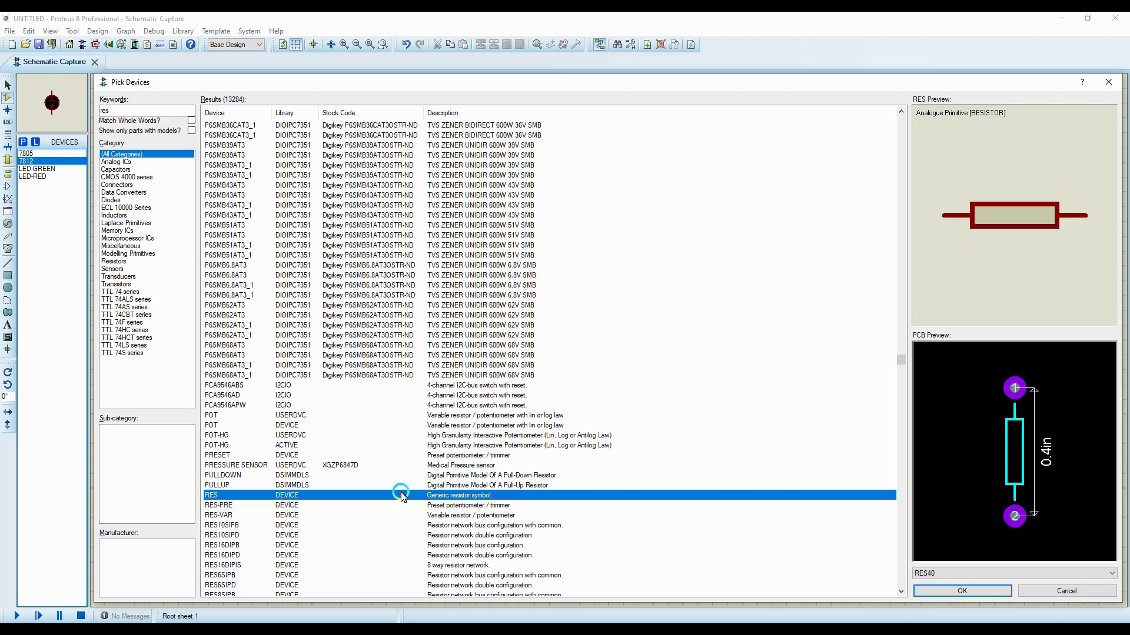
double_click(465, 497)
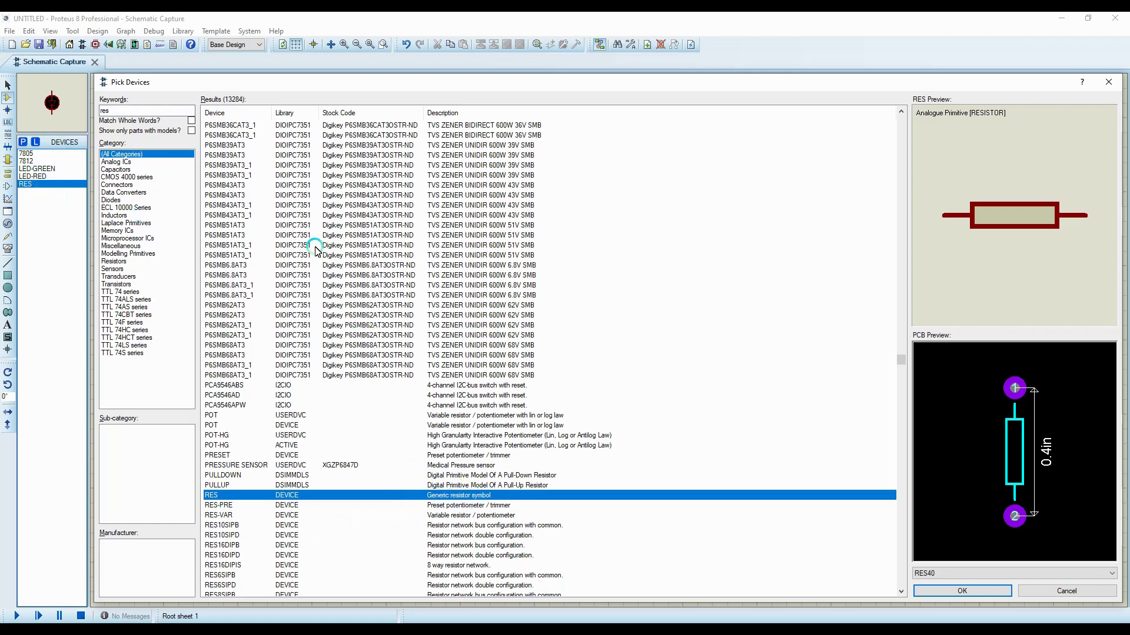
Step: Search the device library for "cap" and add the generic non-electrolytic capacitor CAP to the devices list
click(123, 97)
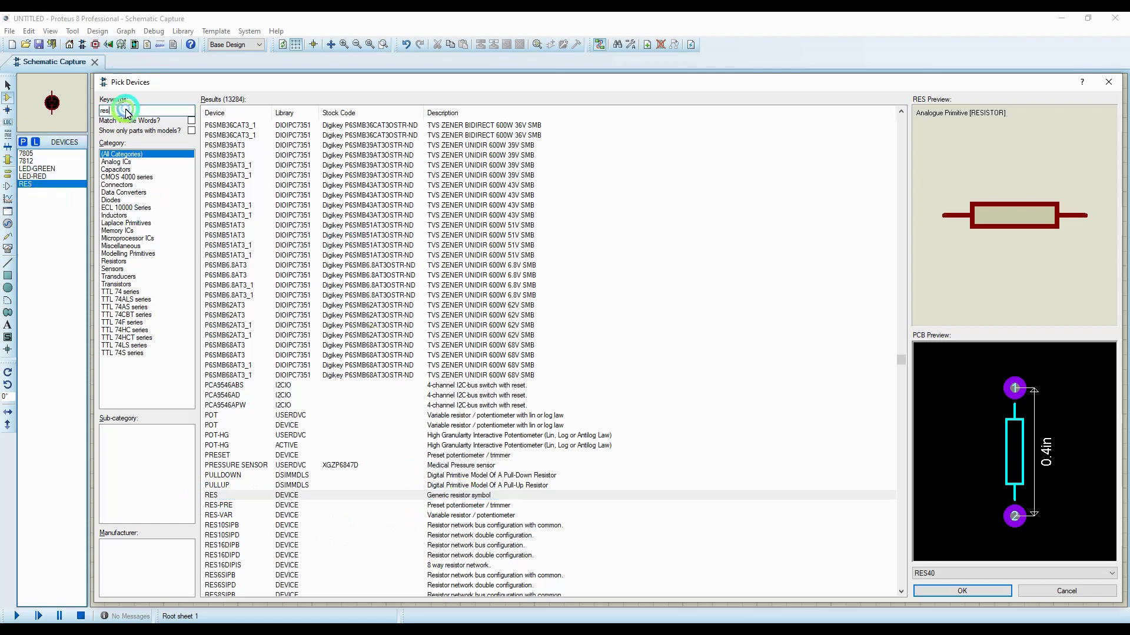
text(c)
click(49, 111)
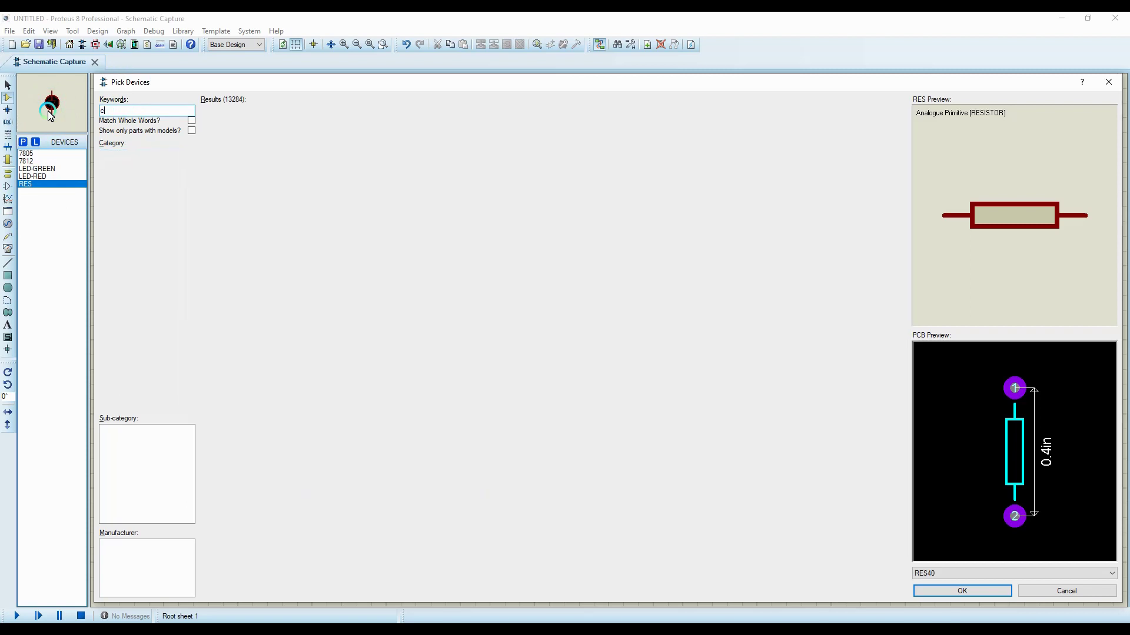
text(ap)
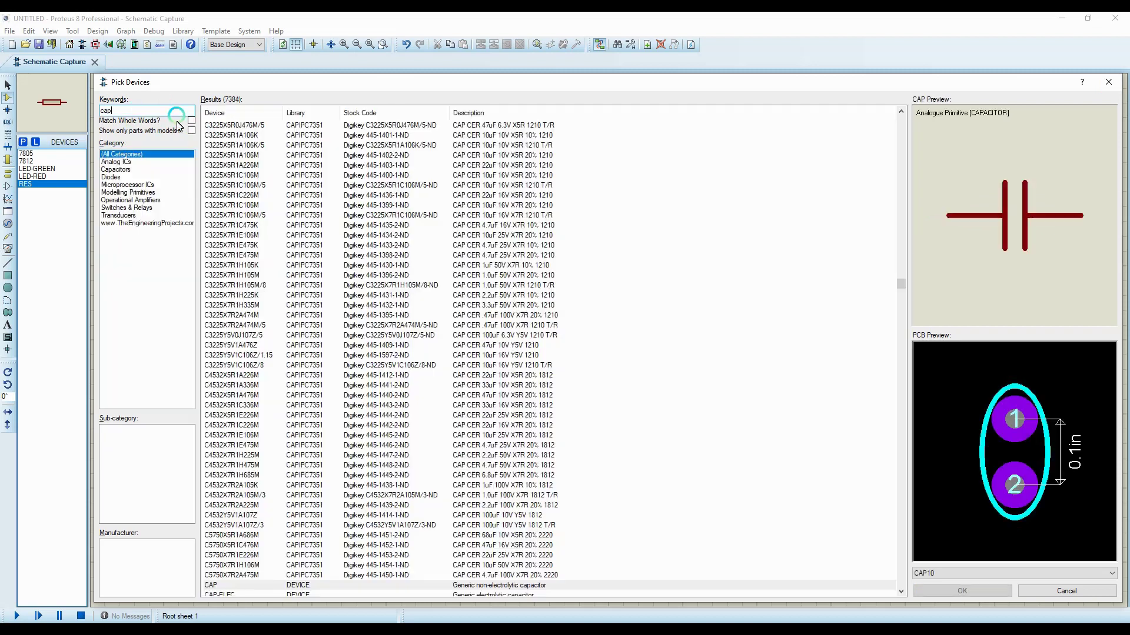
scroll(355, 557, down, 8)
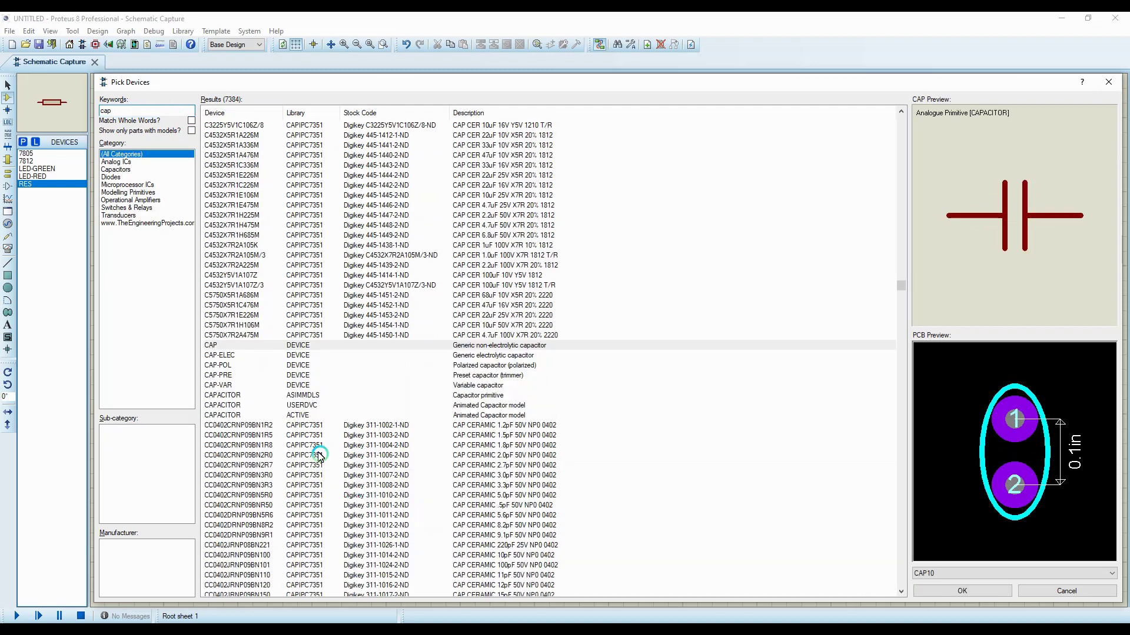
click(460, 346)
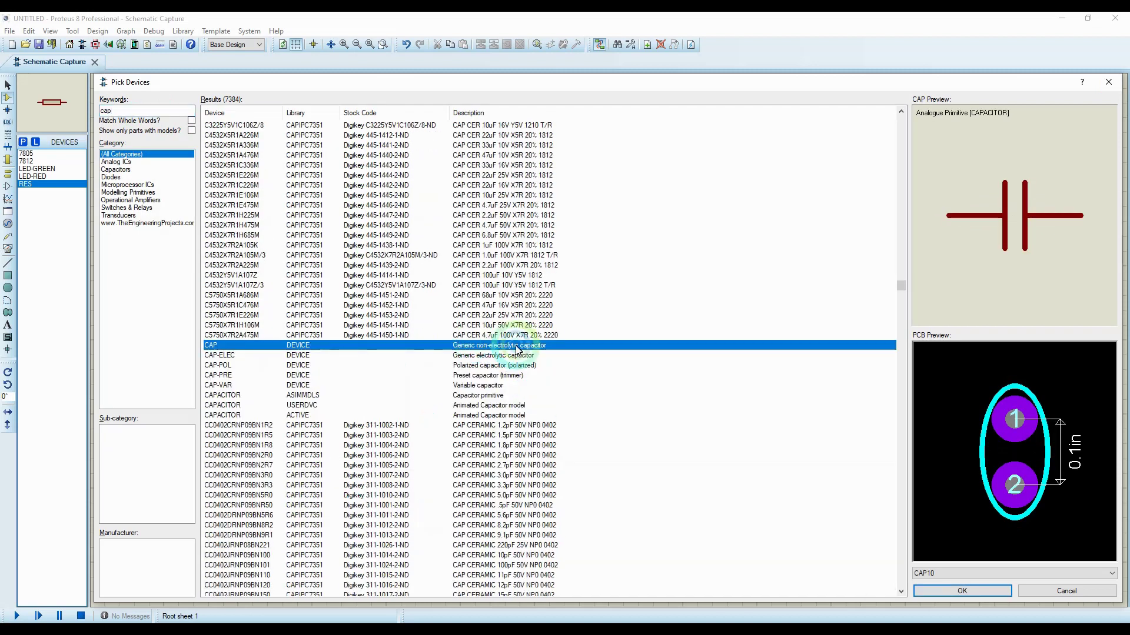
double_click(514, 347)
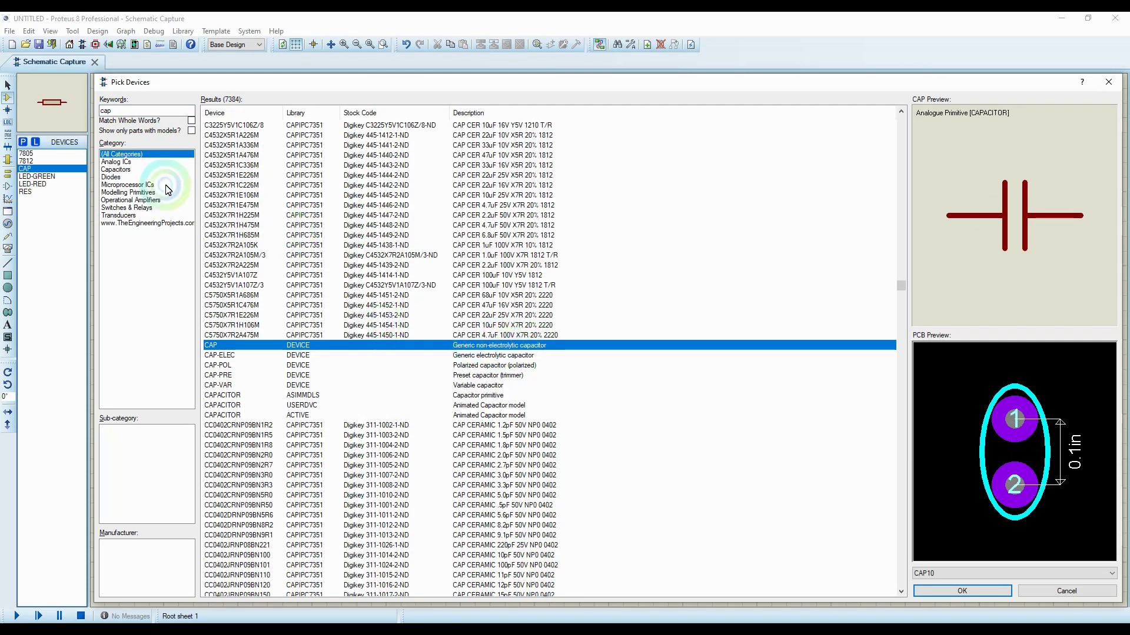
Step: Add the generic electrolytic capacitor CAP-ELEC and the polarized capacitor CAP-POL to the devices list
click(299, 357)
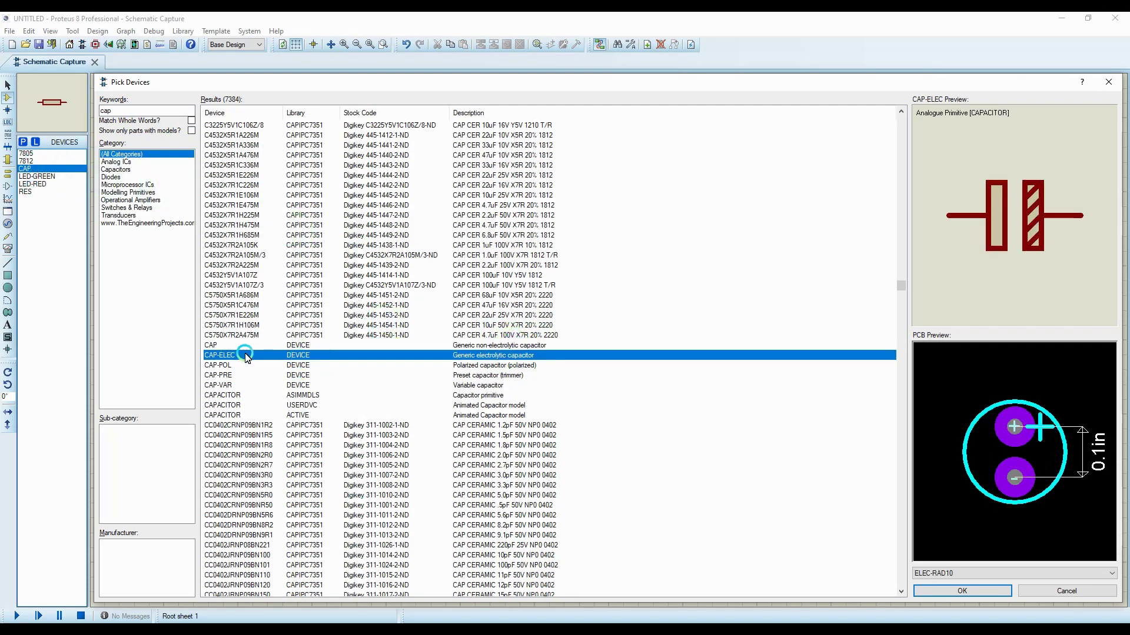
click(476, 353)
double_click(486, 356)
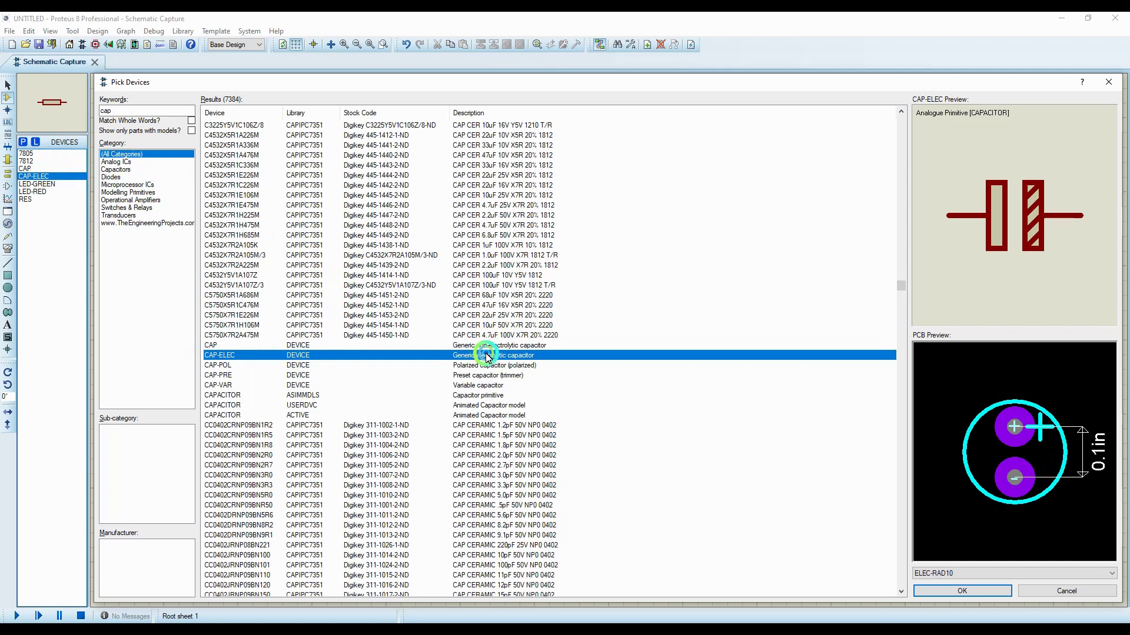
click(288, 366)
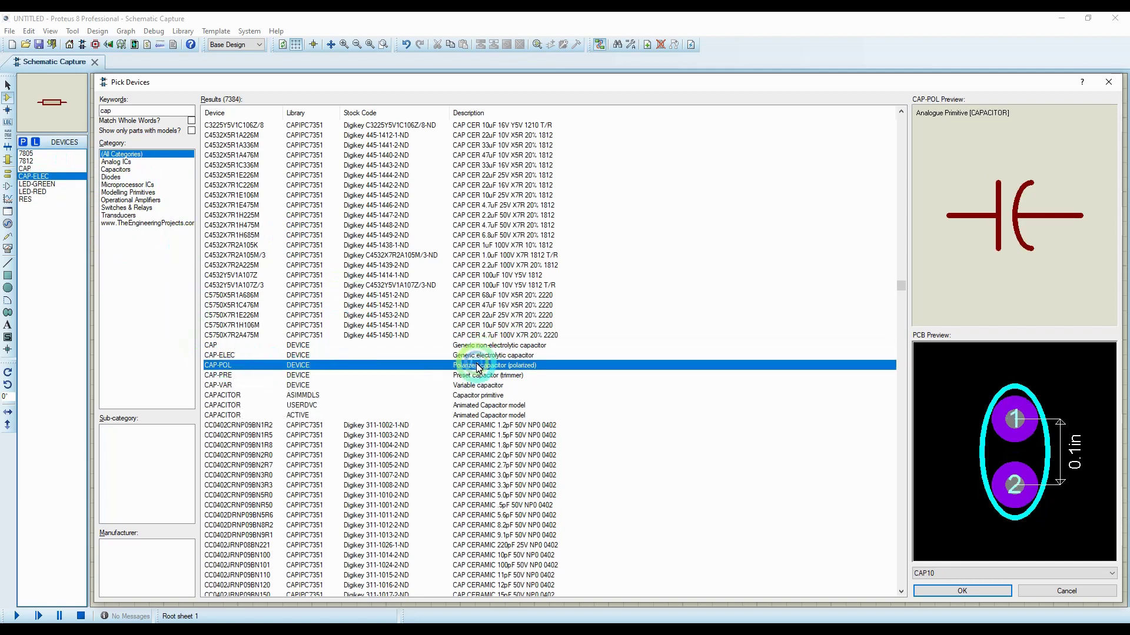
double_click(477, 365)
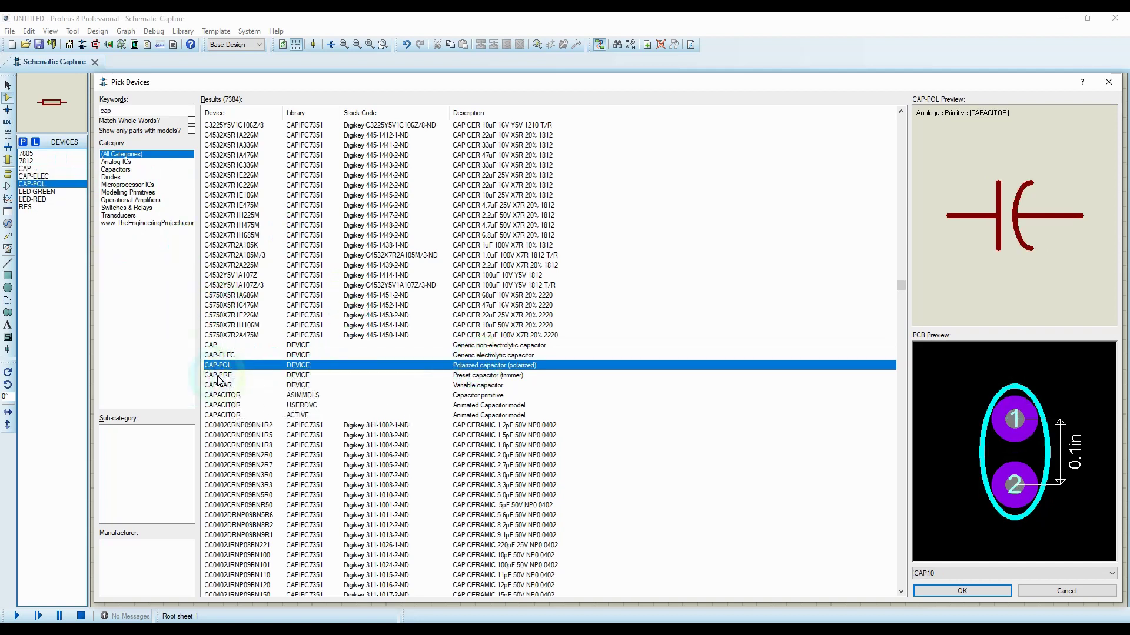
Step: Compare the symbol and footprint previews of the CAP, CAP-ELEC, CAP-POL, CAP-PRE and CAP-VAR capacitors
click(298, 347)
click(298, 356)
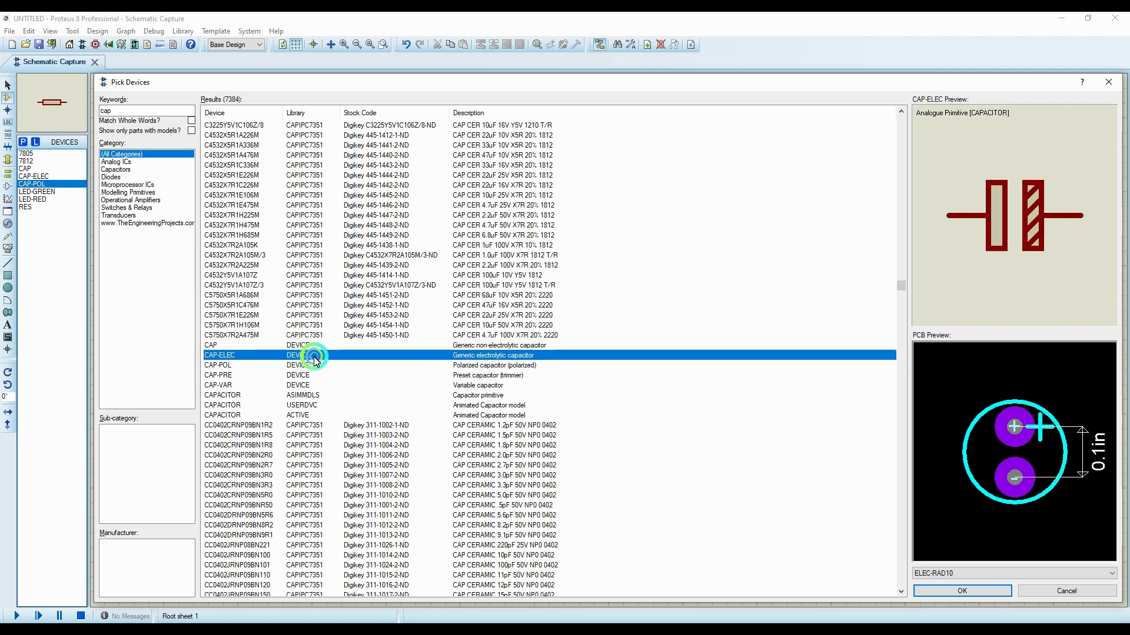
click(299, 366)
click(301, 386)
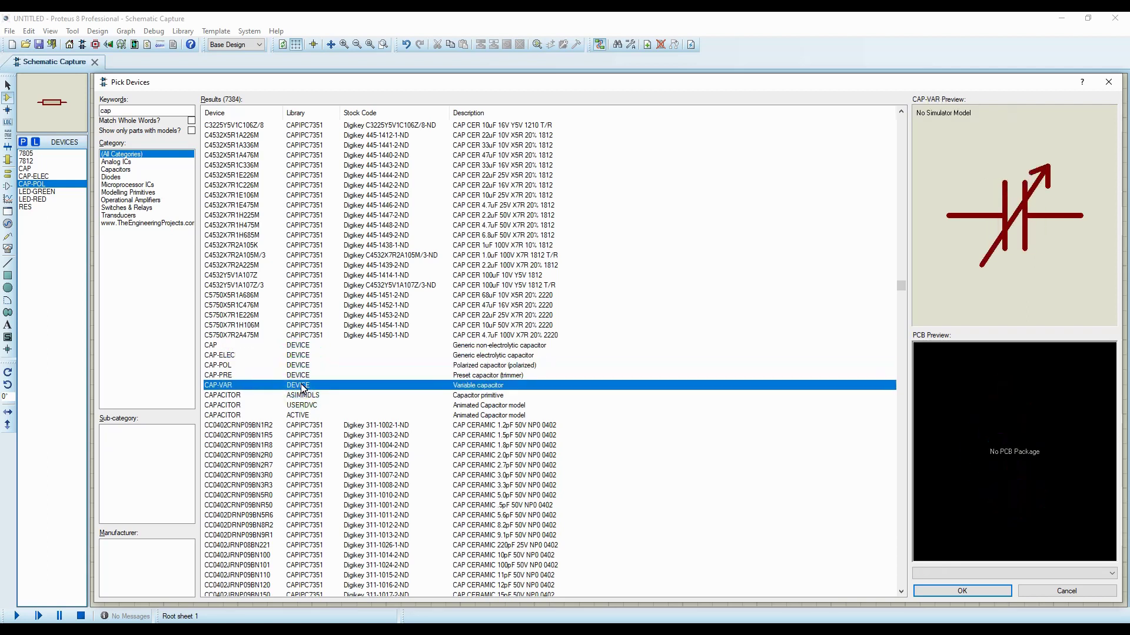
click(297, 375)
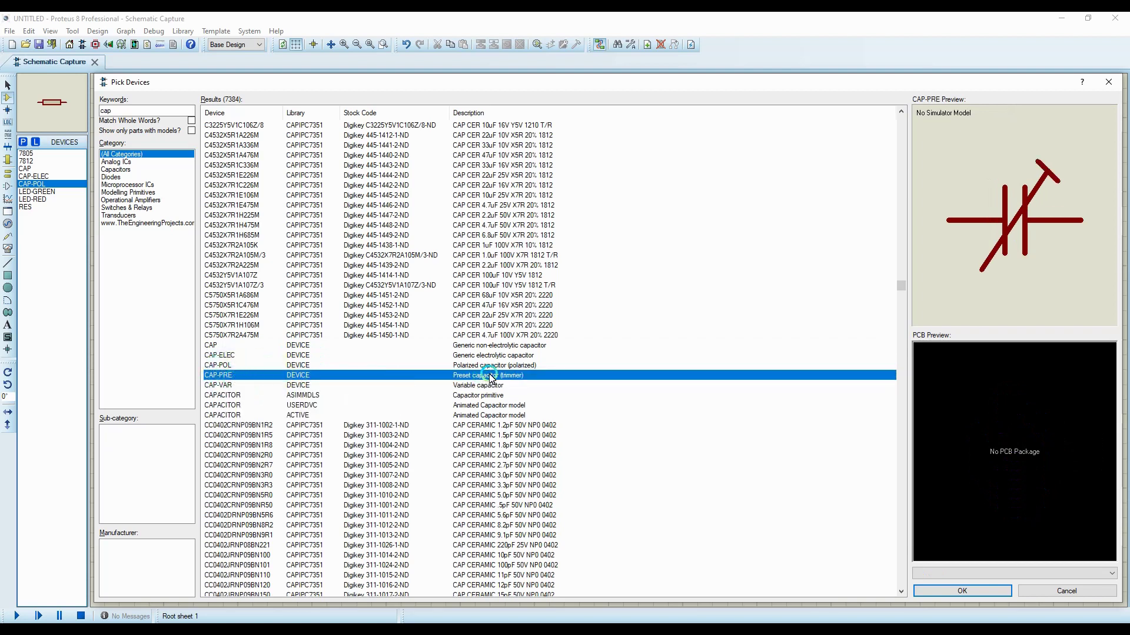
click(301, 365)
click(297, 375)
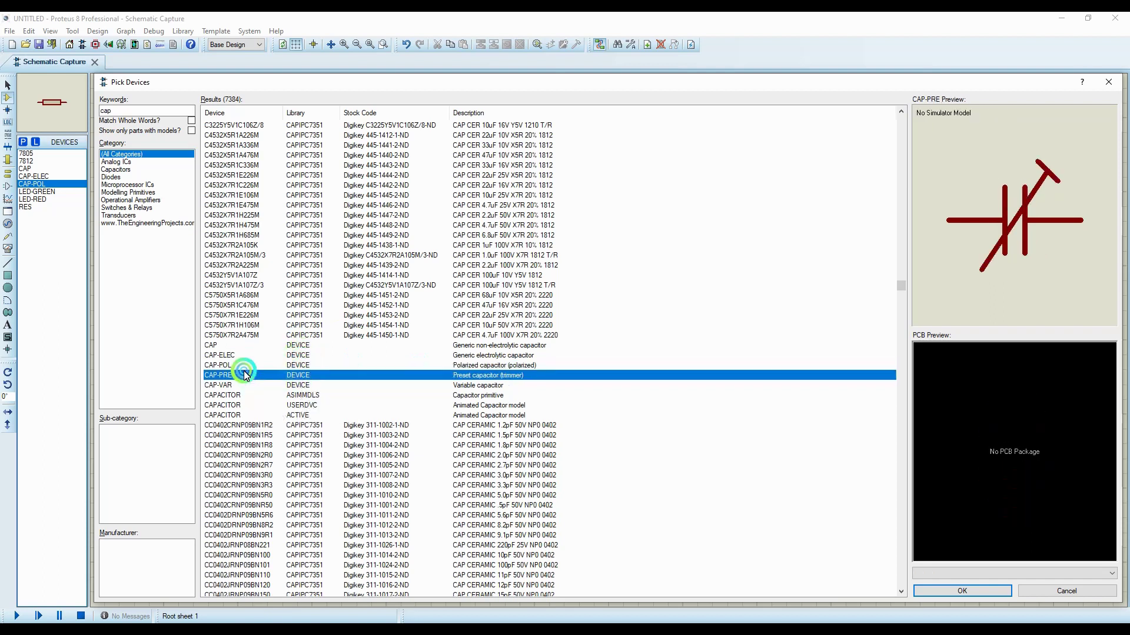
click(296, 365)
click(297, 376)
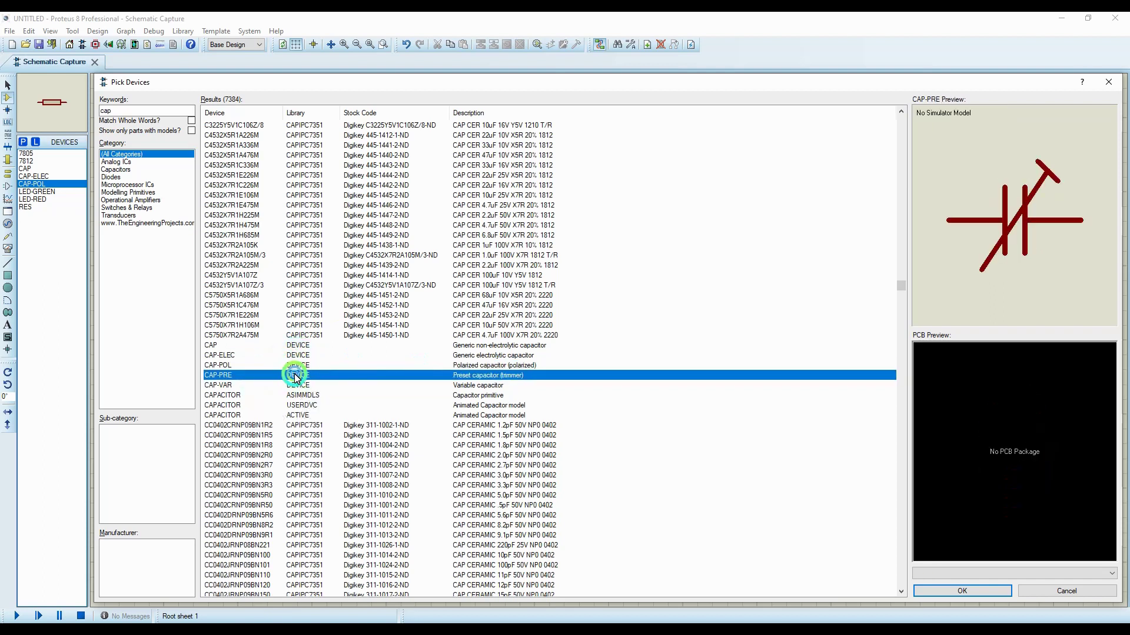
Step: Add the preset capacitor CAP-PRE and the variable capacitor CAP-VAR to the devices list, then close the device picker
double_click(298, 377)
double_click(303, 387)
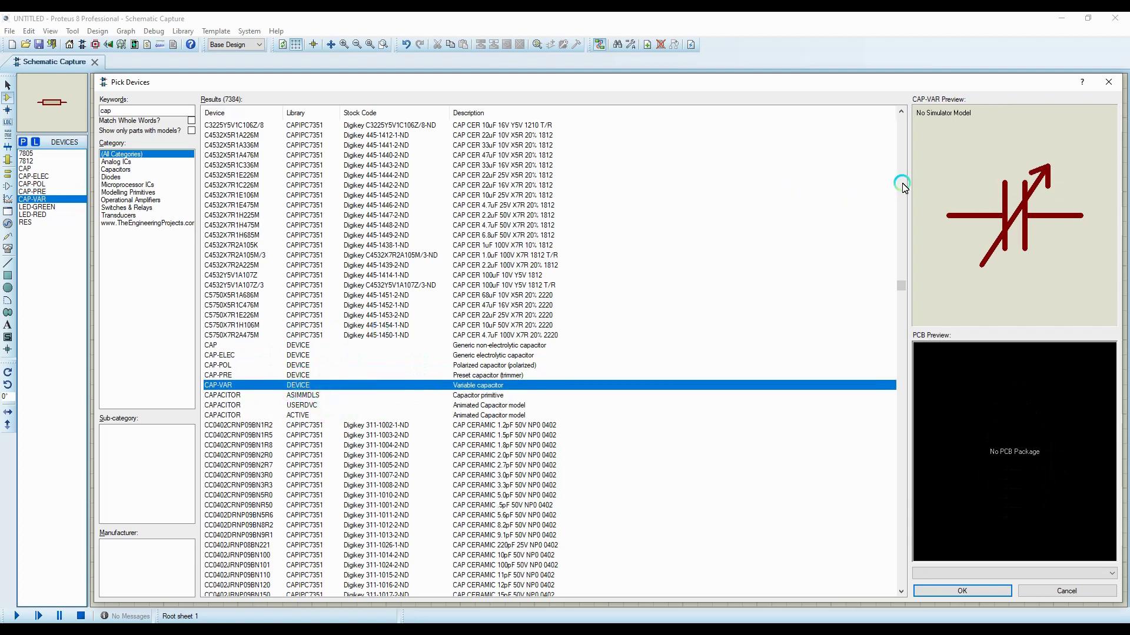
click(1109, 82)
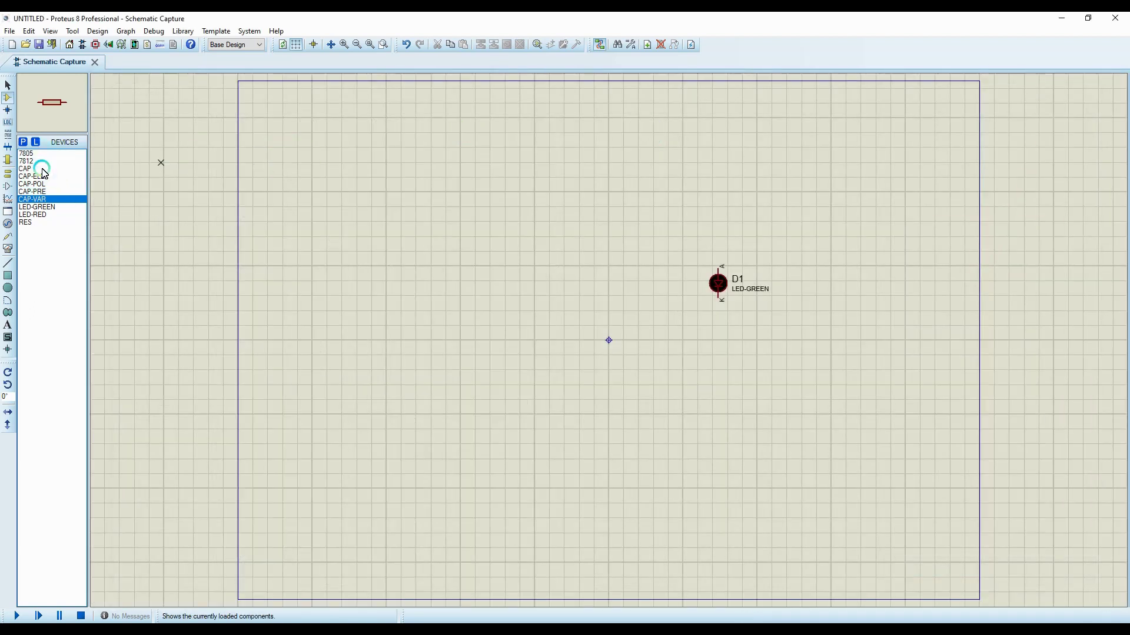
Step: Place one RES resistor on the schematic sheet, above the origin and up from the green LED
click(32, 226)
click(565, 220)
click(609, 198)
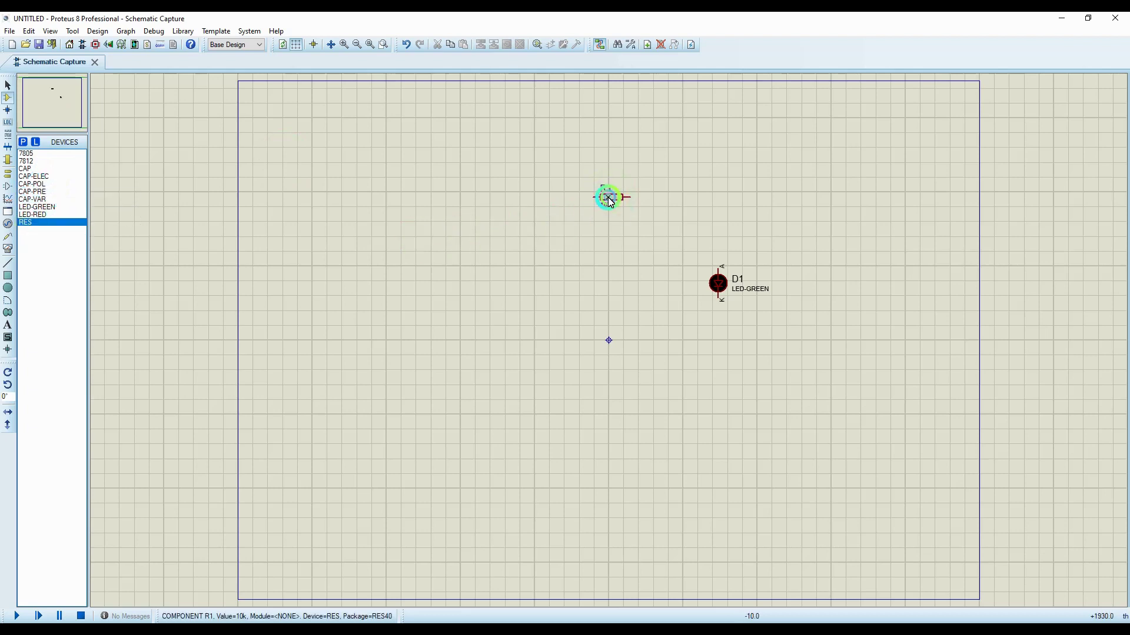
Step: Set the resistance of resistor R1 to 300
double_click(615, 200)
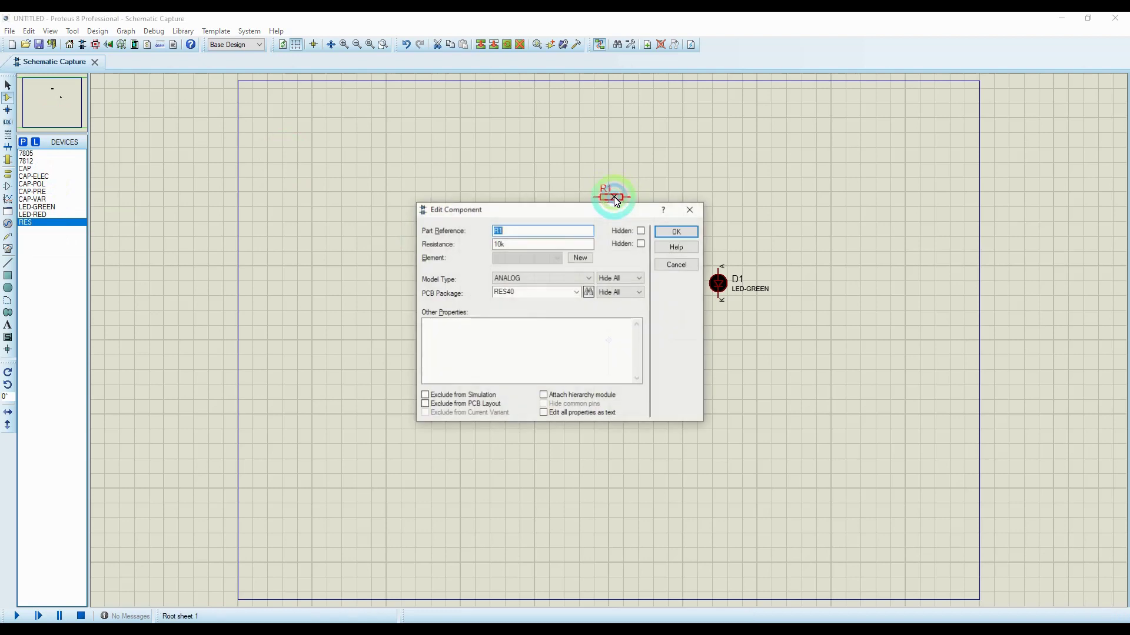
click(514, 243)
drag(514, 246, 416, 241)
text(300)
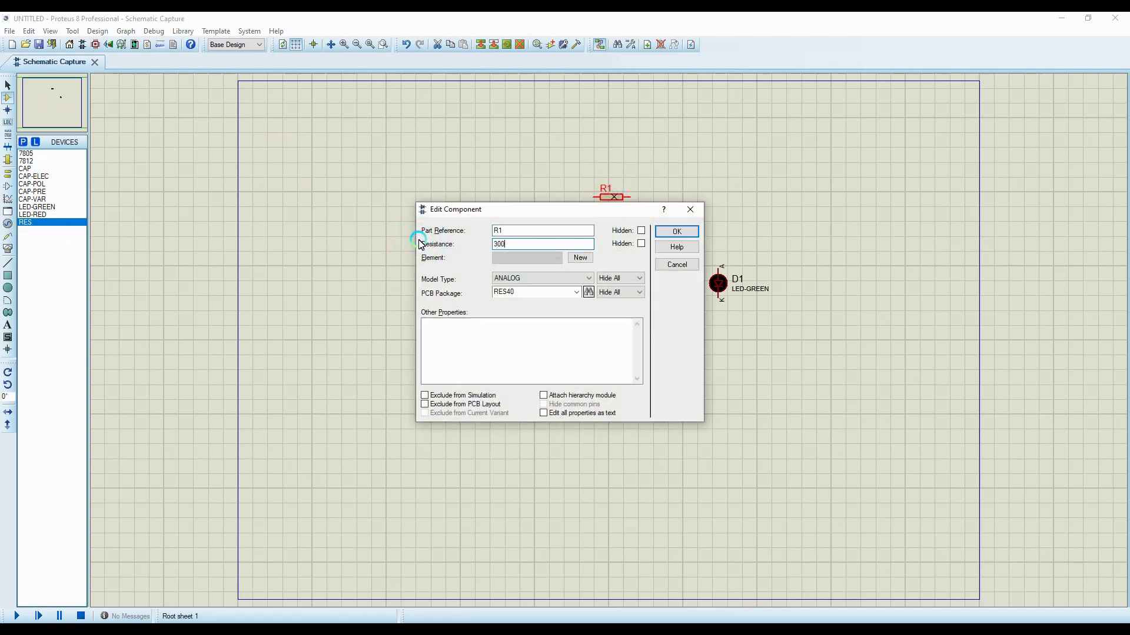
click(677, 233)
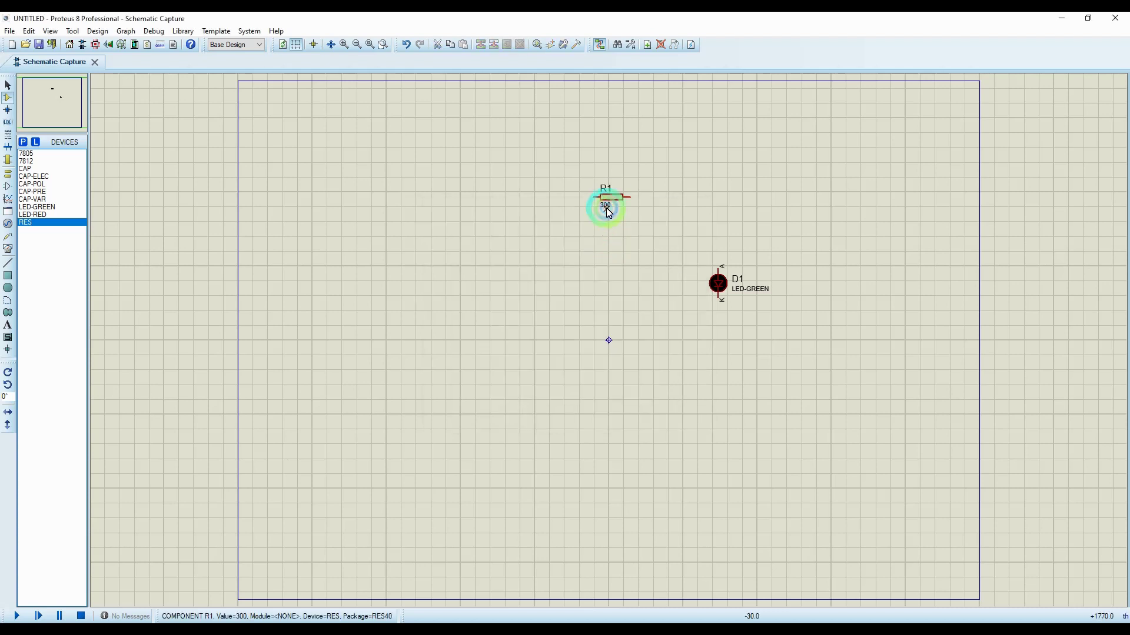
Step: Set the resistance of resistor R1 to 1k
click(612, 198)
click(612, 200)
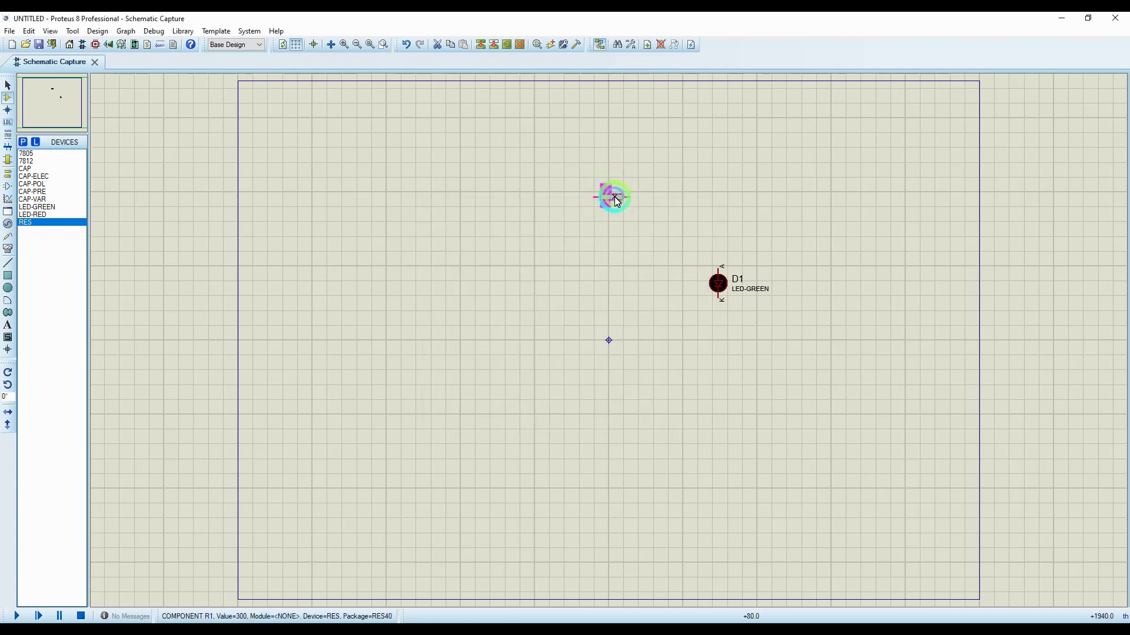
double_click(514, 250)
text(1k)
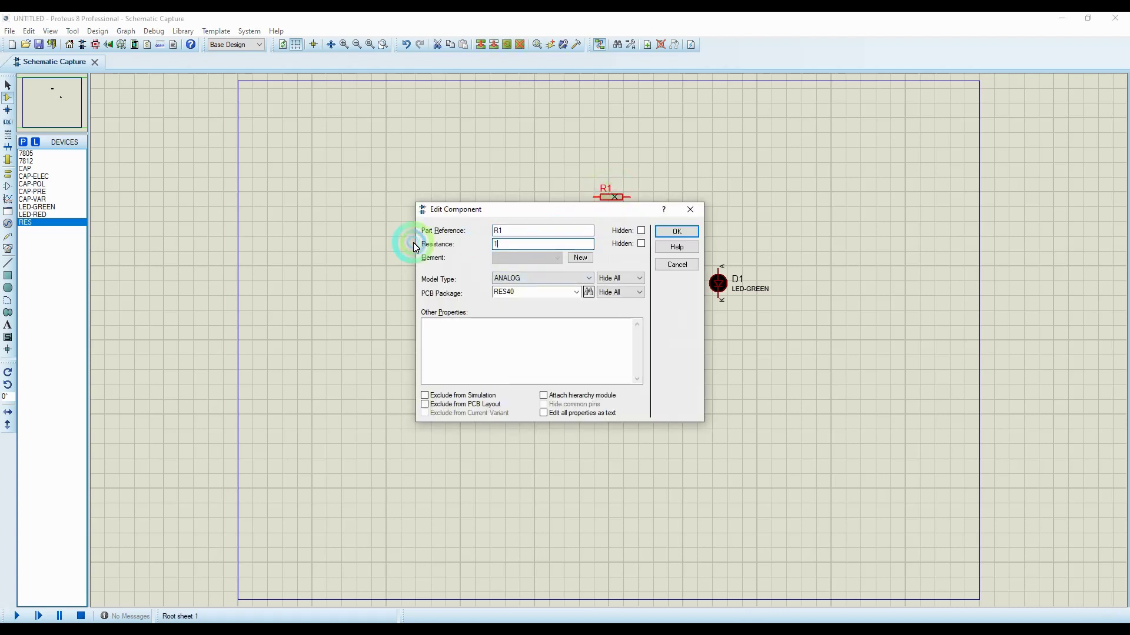
click(664, 235)
click(595, 237)
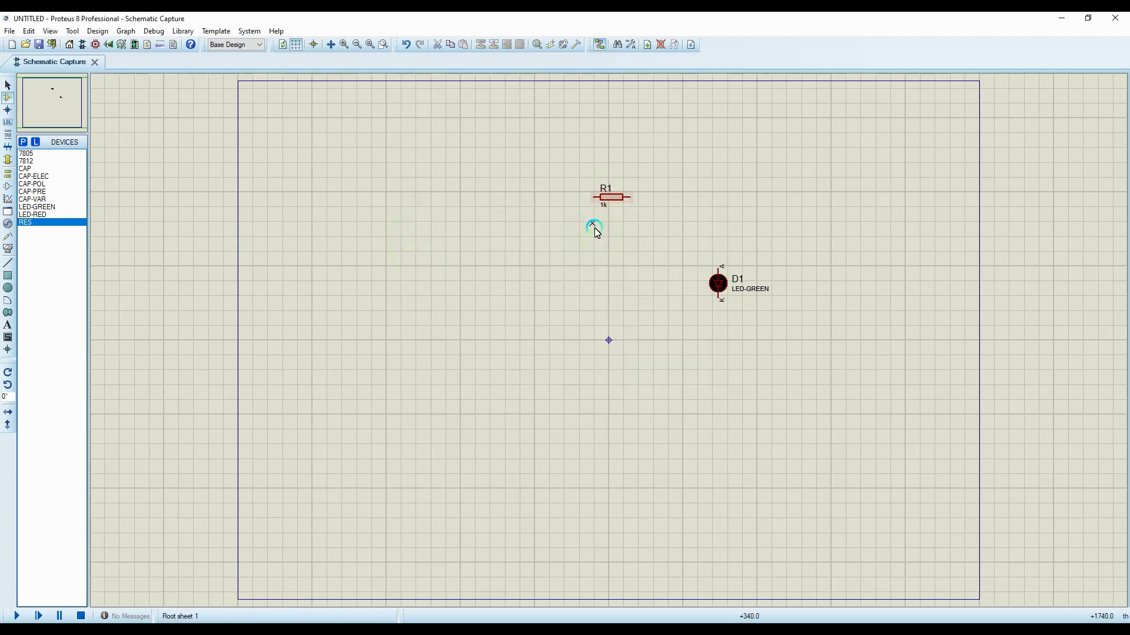
Step: Place one CAP non-electrolytic capacitor on the schematic just below resistor R1
click(38, 169)
click(487, 247)
click(616, 250)
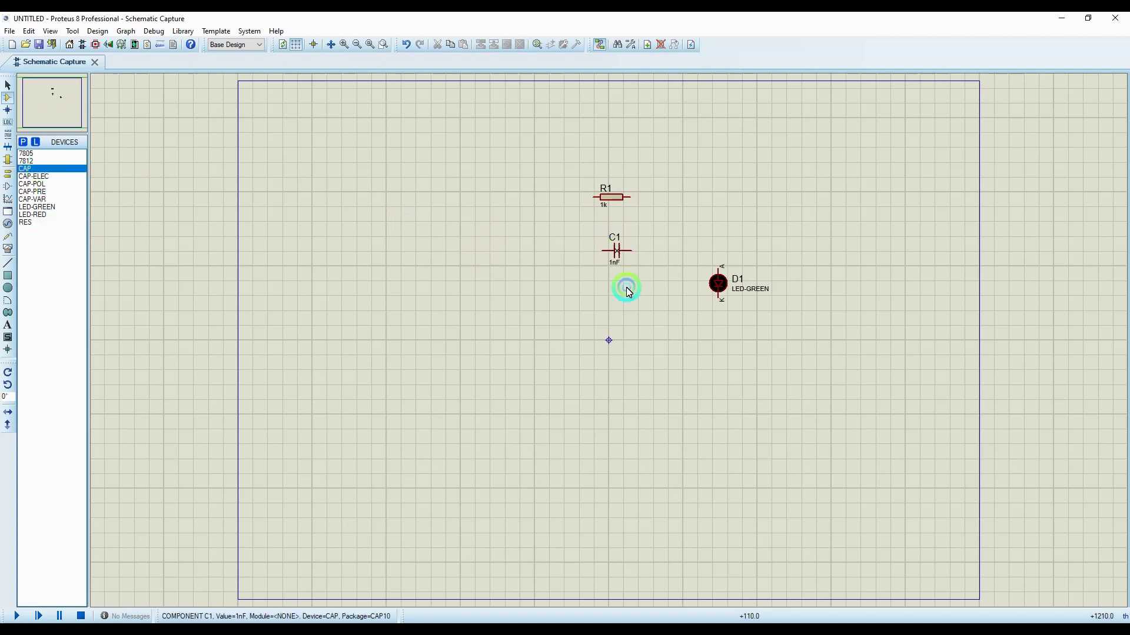
Step: Set the capacitance of capacitor C1 to 10nF
click(611, 262)
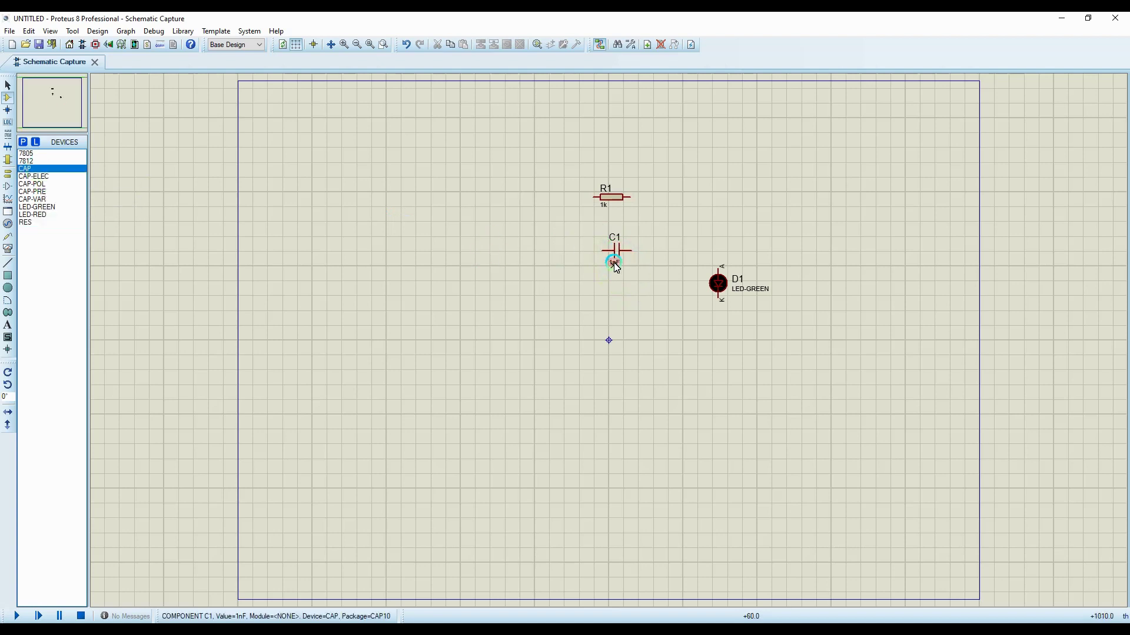
click(615, 261)
click(498, 245)
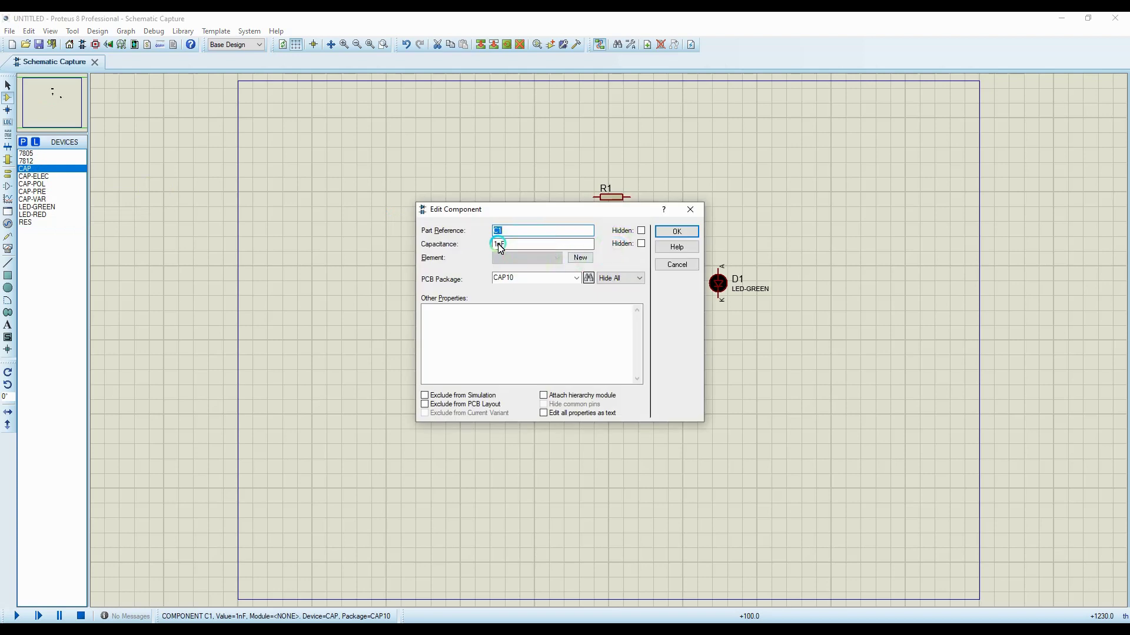
text(0)
click(504, 247)
click(673, 232)
Step: Set the capacitance of capacitor C1 to 100uF
click(617, 257)
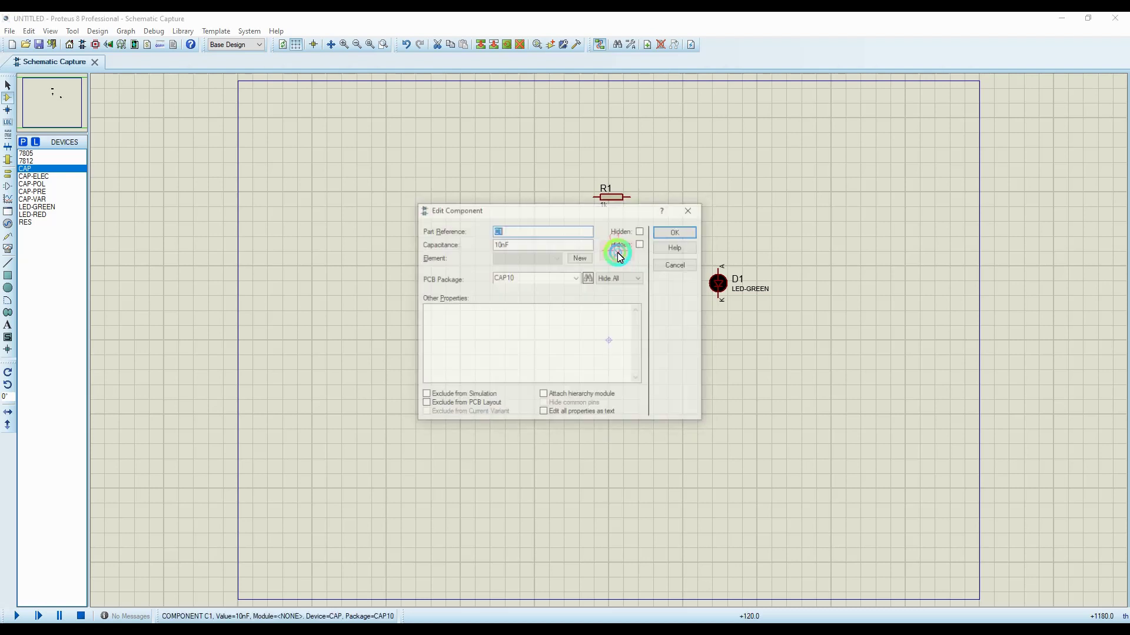
click(503, 246)
drag(505, 247, 513, 303)
text(0u)
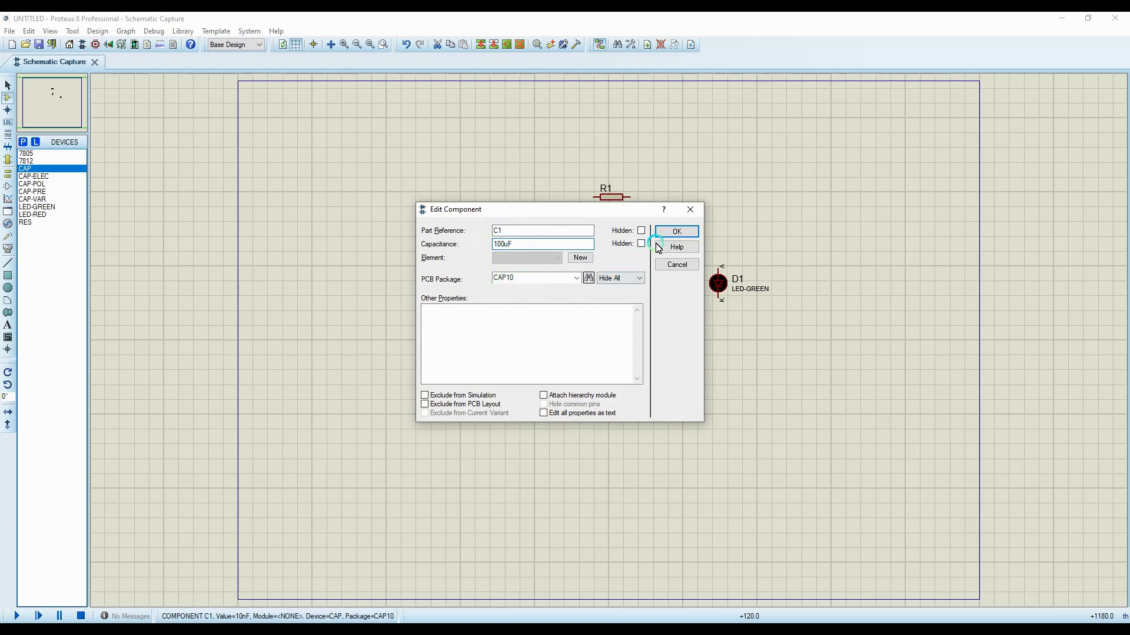
click(671, 234)
drag(532, 249, 512, 245)
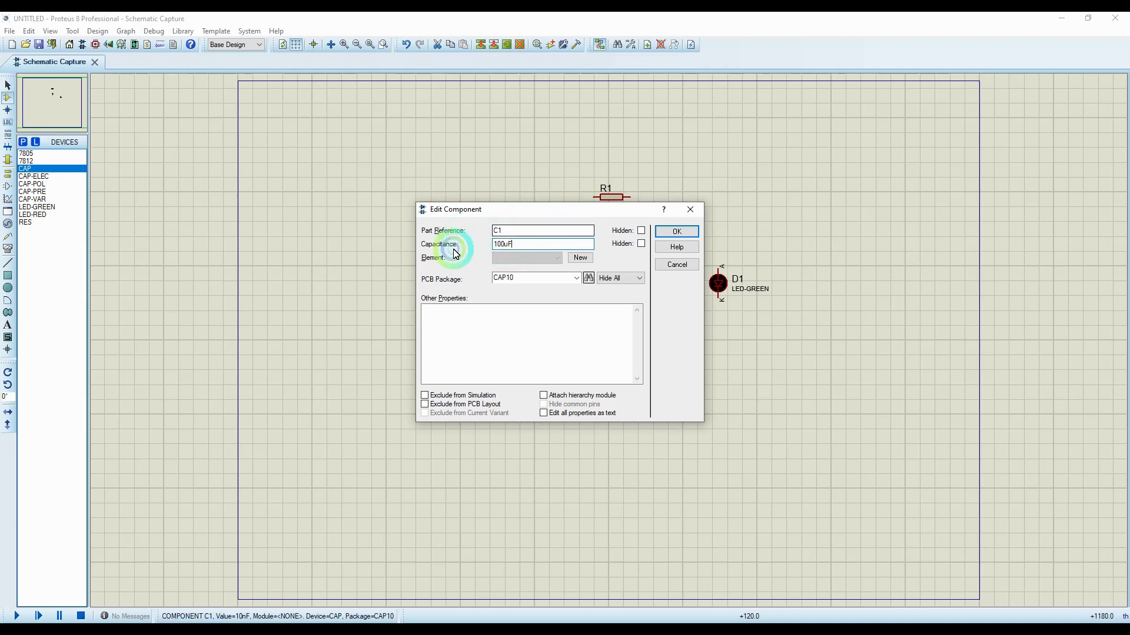
click(671, 232)
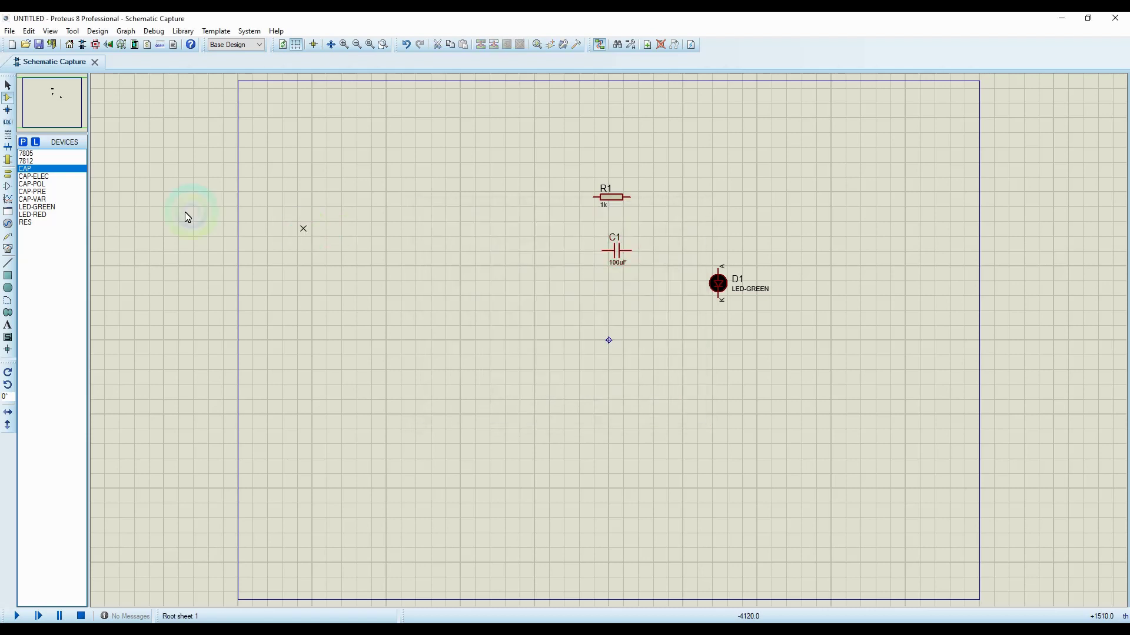
Step: Place one CAP-PRE preset capacitor just below capacitor C1 and check its component properties
click(35, 191)
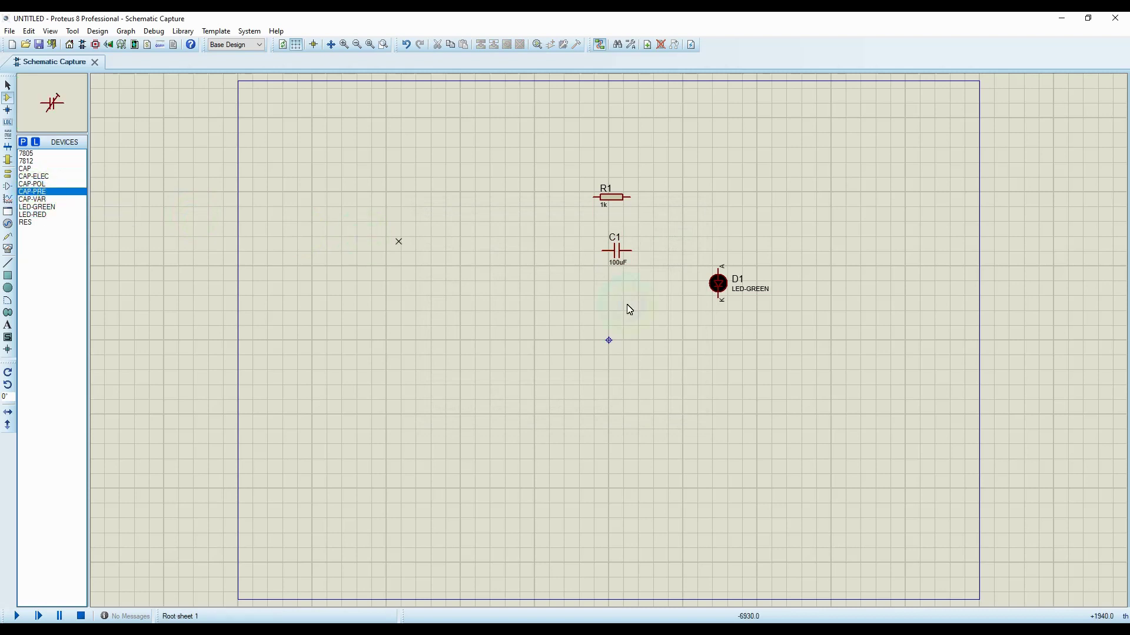
click(628, 321)
click(608, 301)
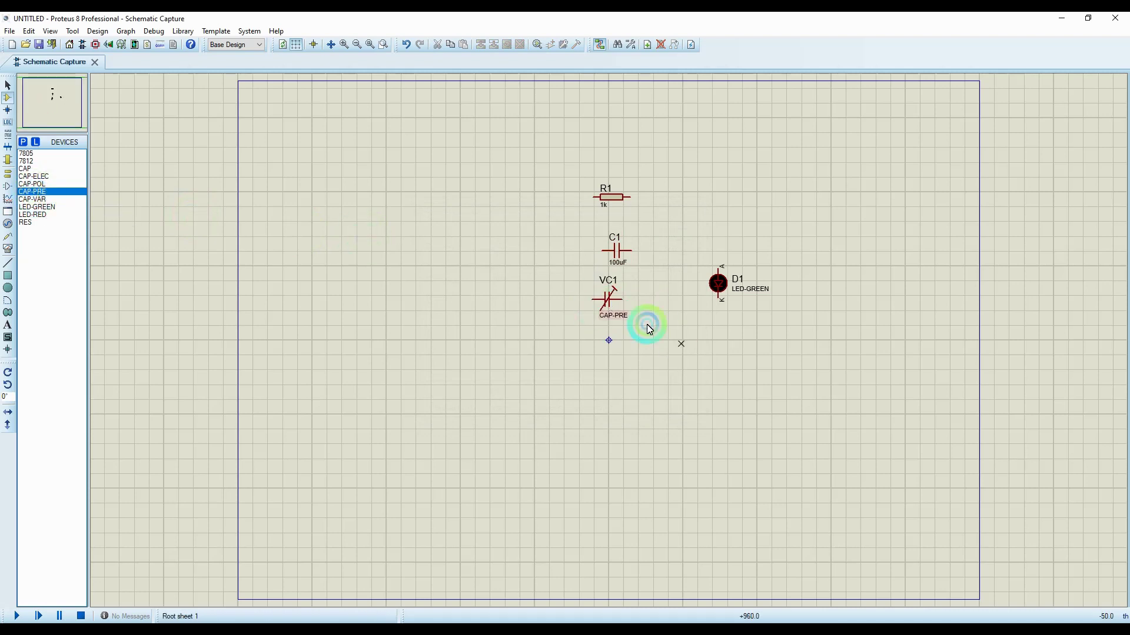
double_click(612, 303)
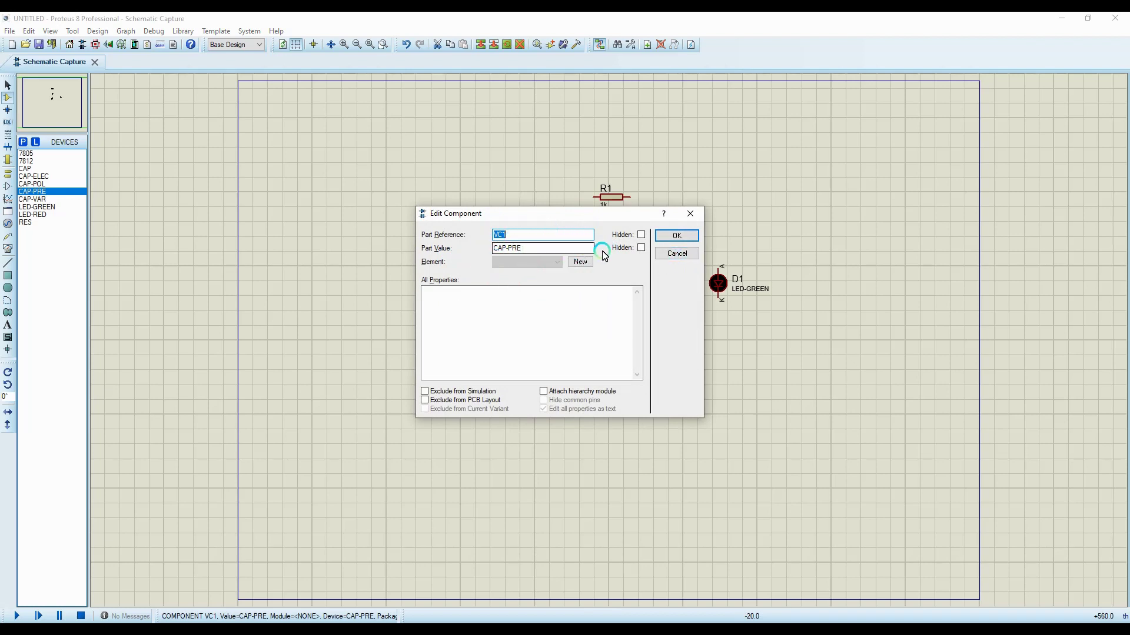
click(677, 237)
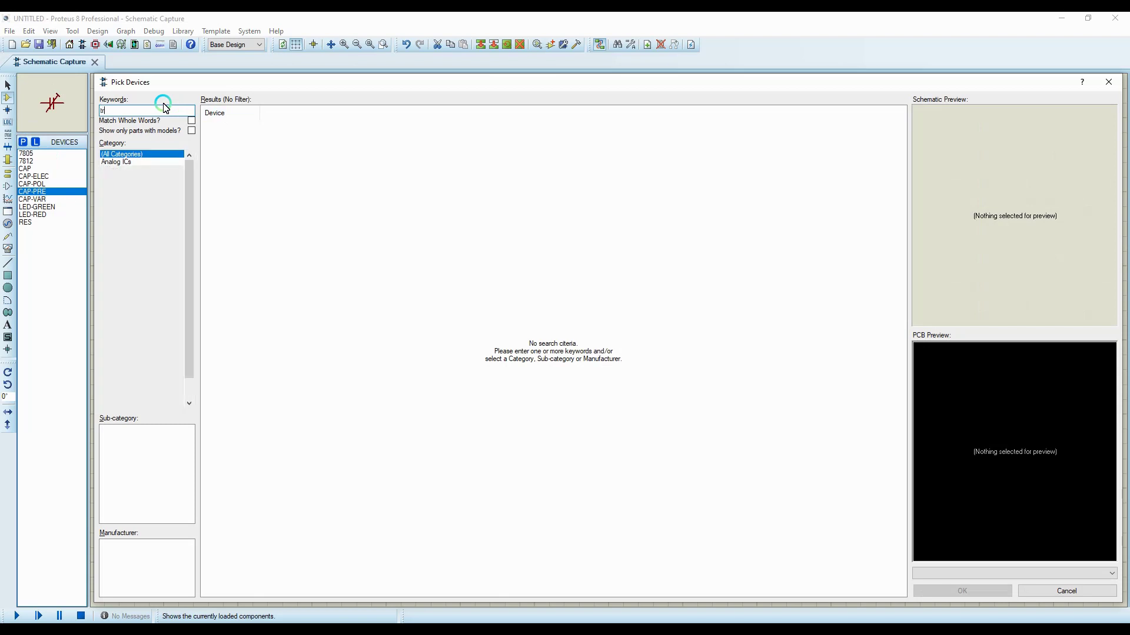
Step: Search the device library for "transfor" and add the simple transformer TRAN-2P2S to the device list
text(ansf)
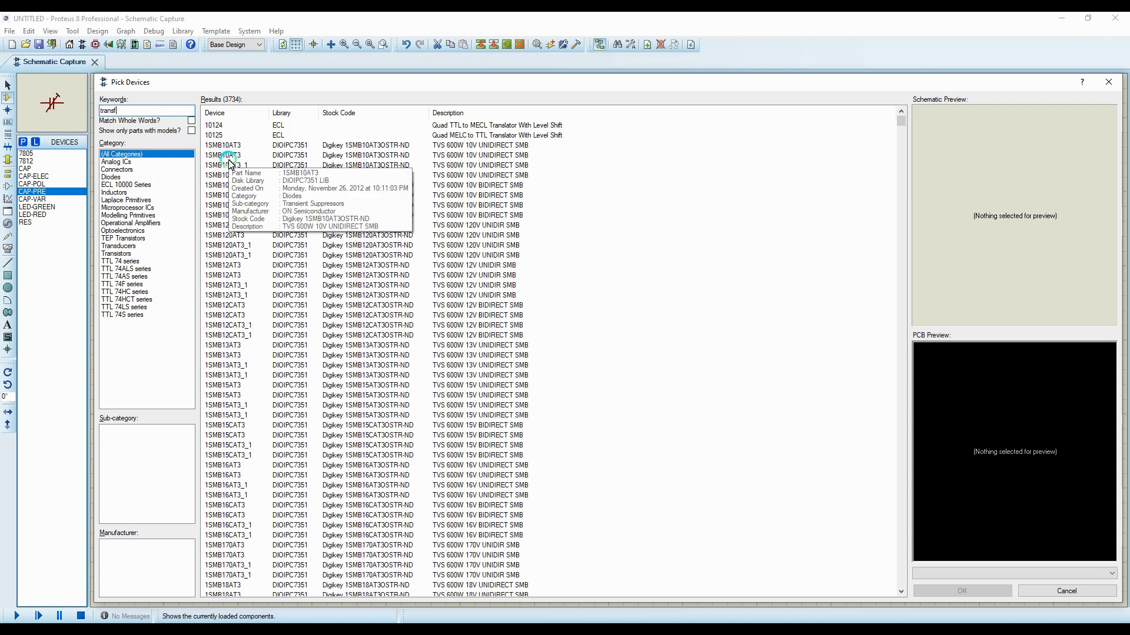
text(or)
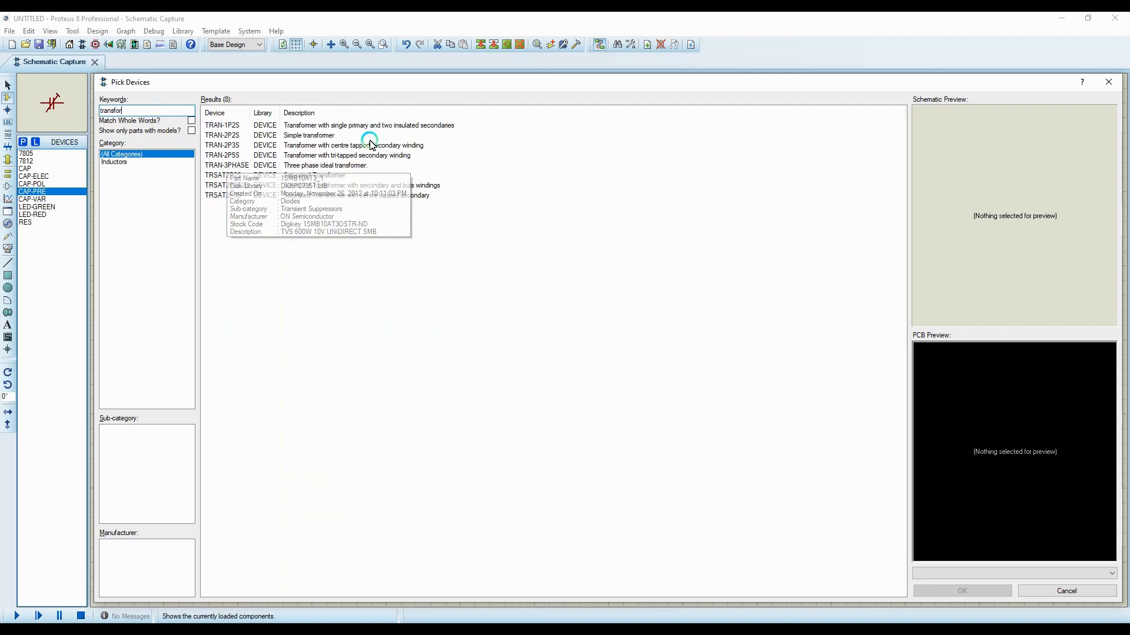
click(317, 126)
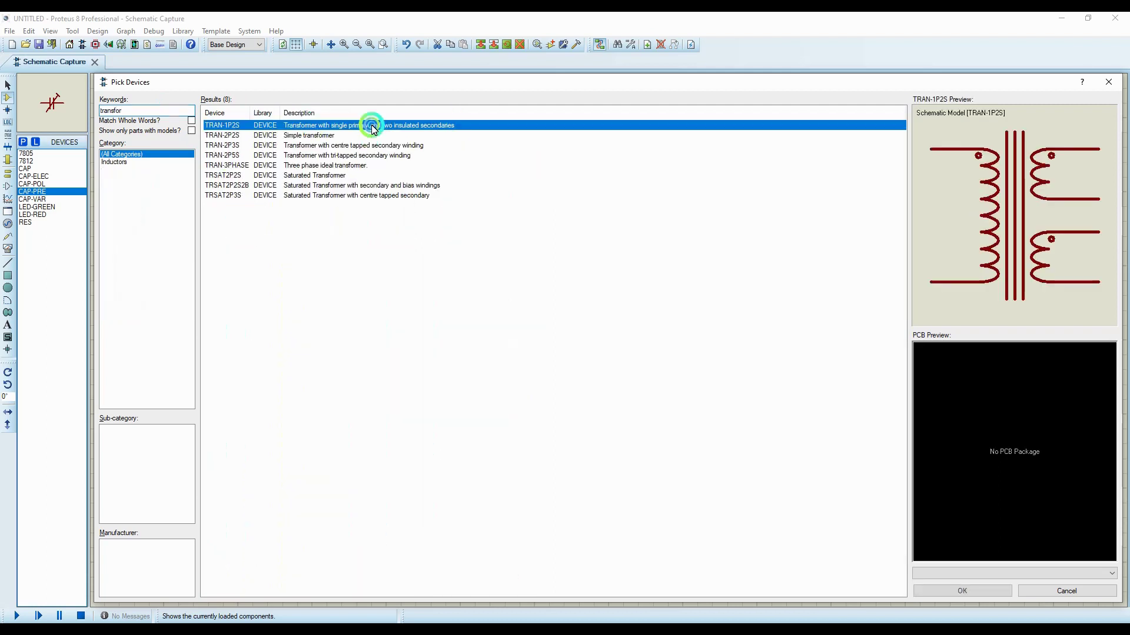
click(306, 136)
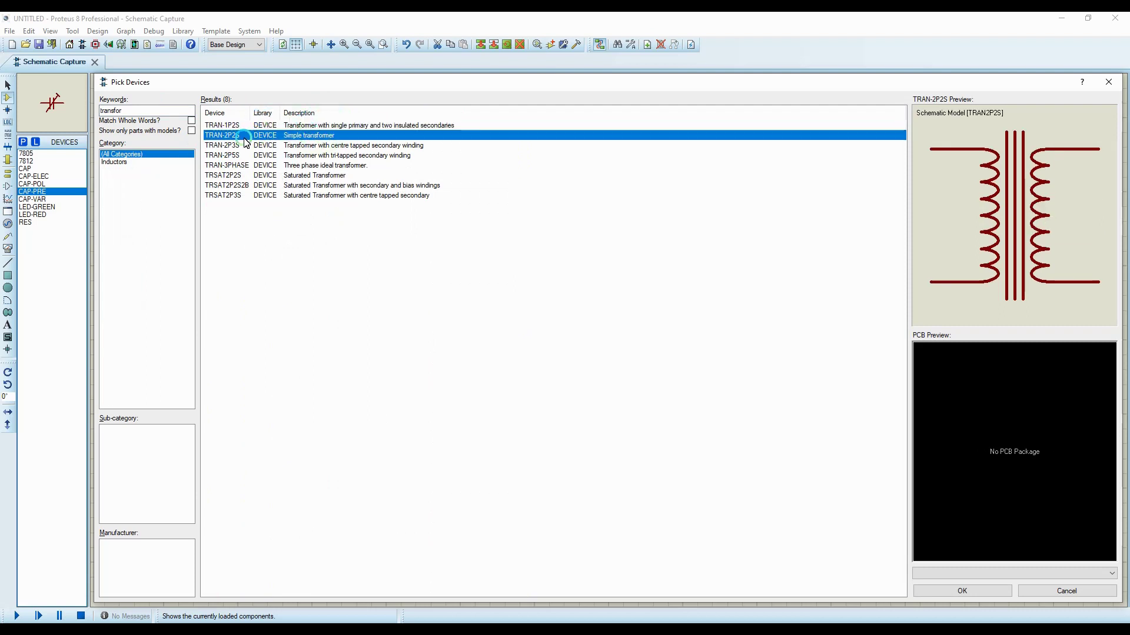
double_click(305, 139)
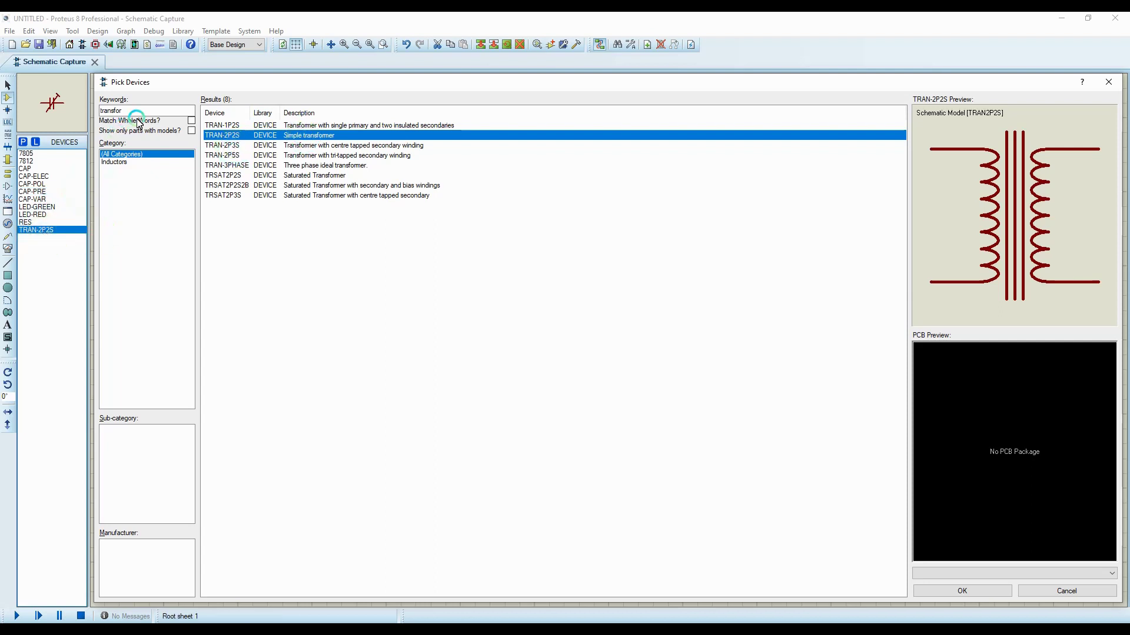
Step: Search the device library for LM385 and preview the LM385, LM385-1V2 and LM385-2V5 voltage references
click(59, 113)
click(38, 111)
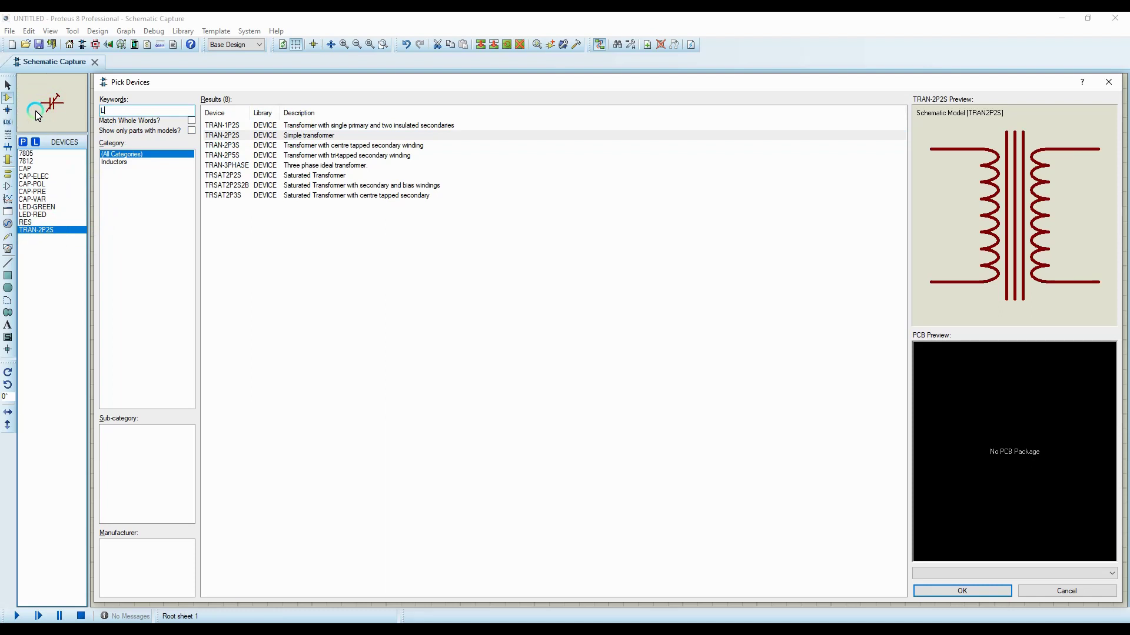
text(LM38)
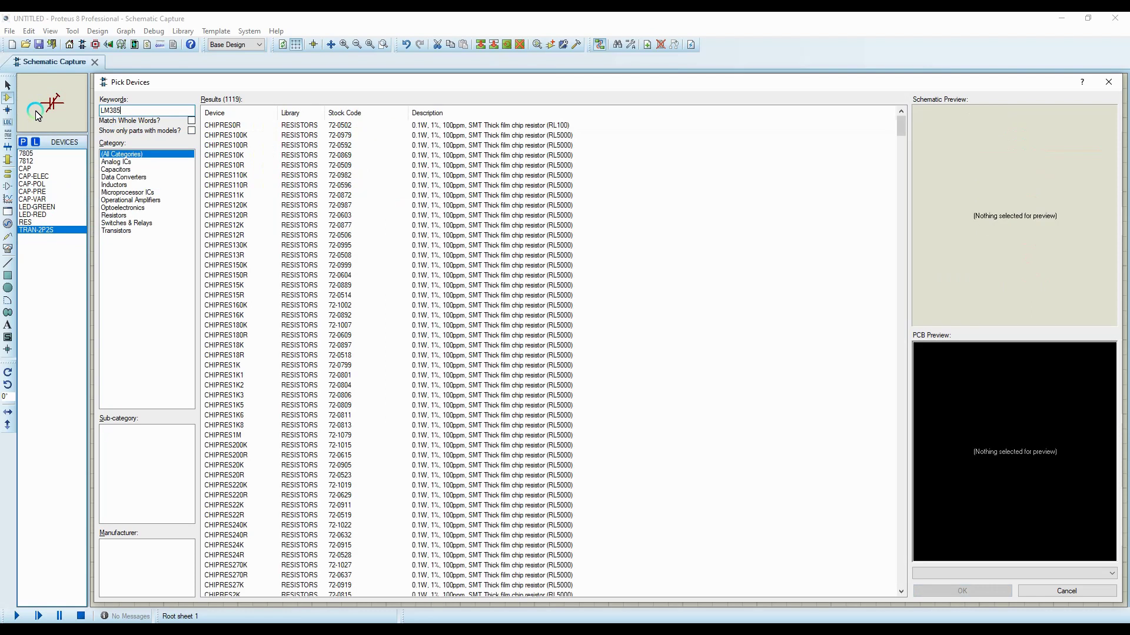
text(5)
click(281, 126)
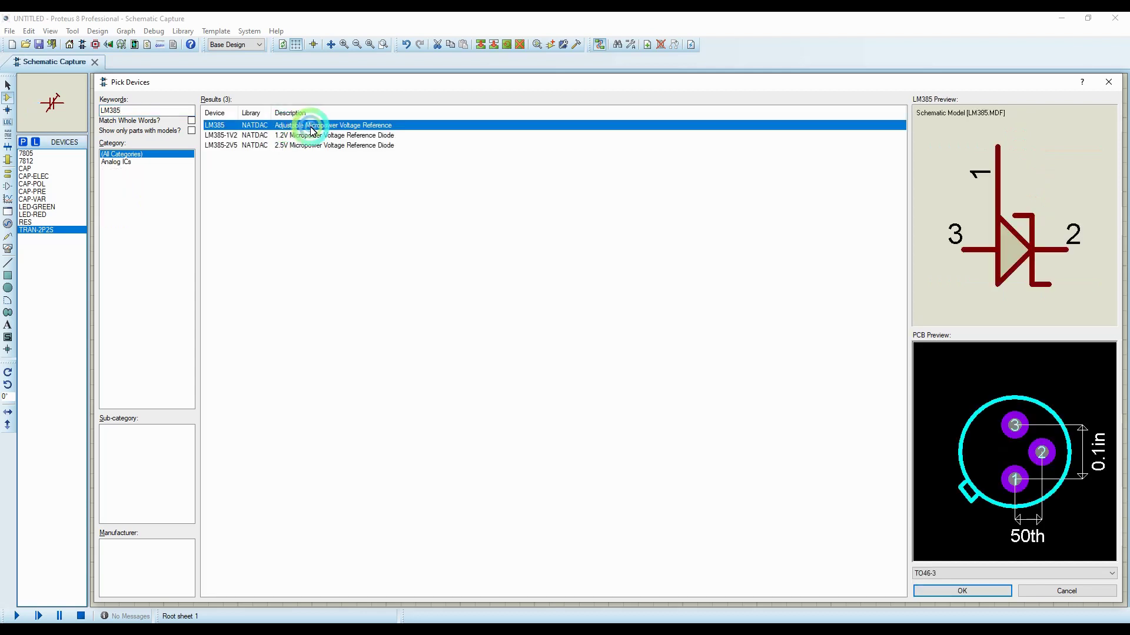
click(232, 137)
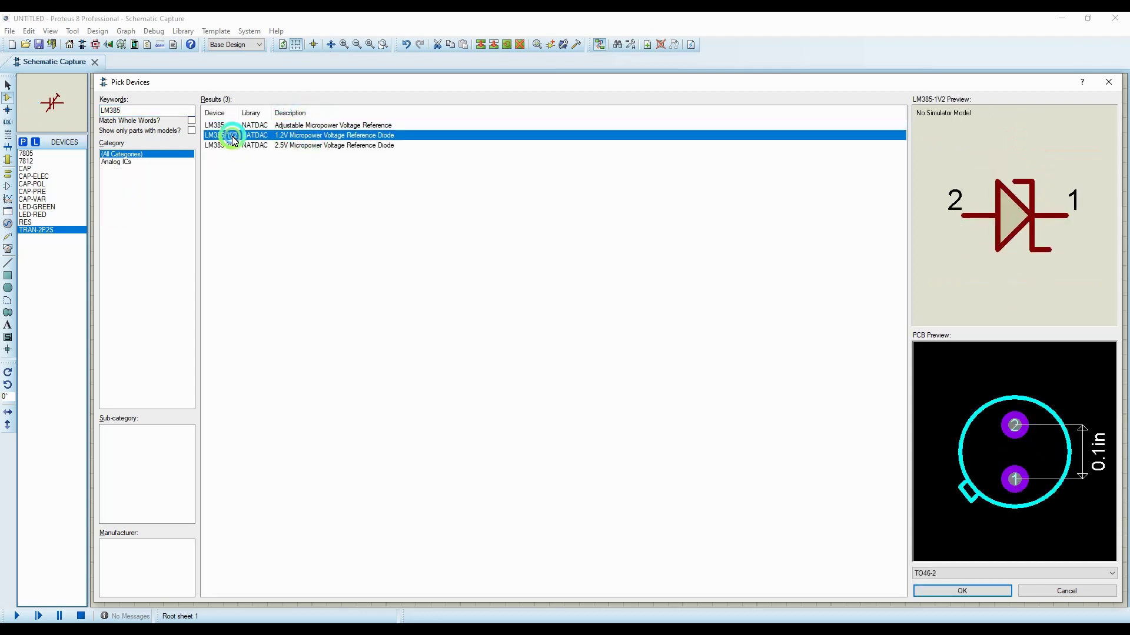
click(228, 145)
Step: Broaden the device search to 385 and look through the matching parts
click(124, 111)
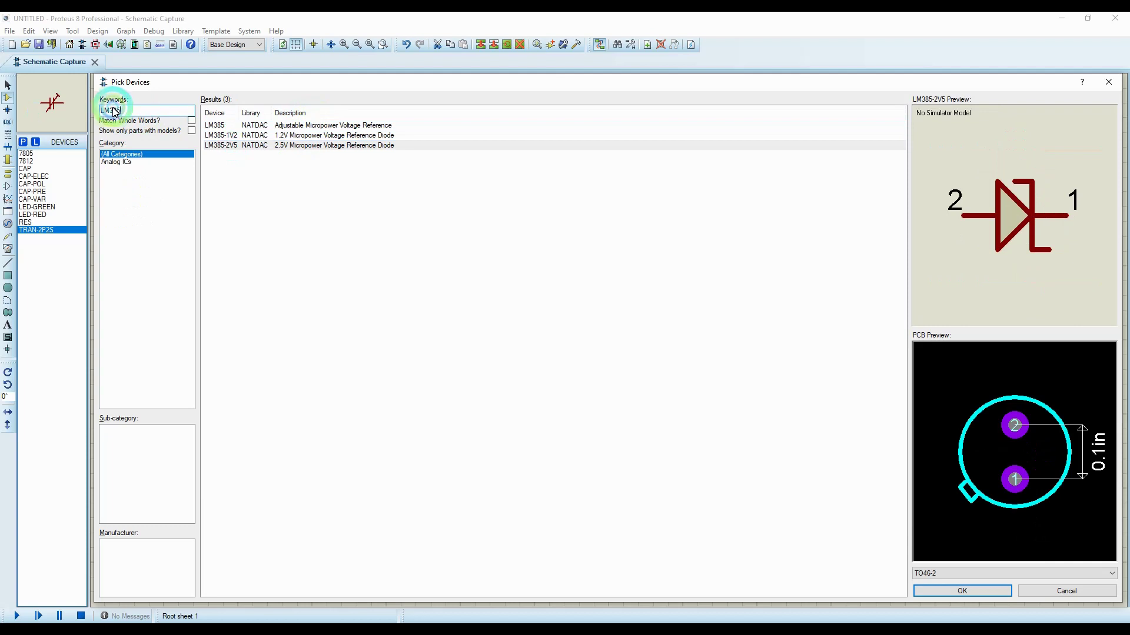
click(52, 109)
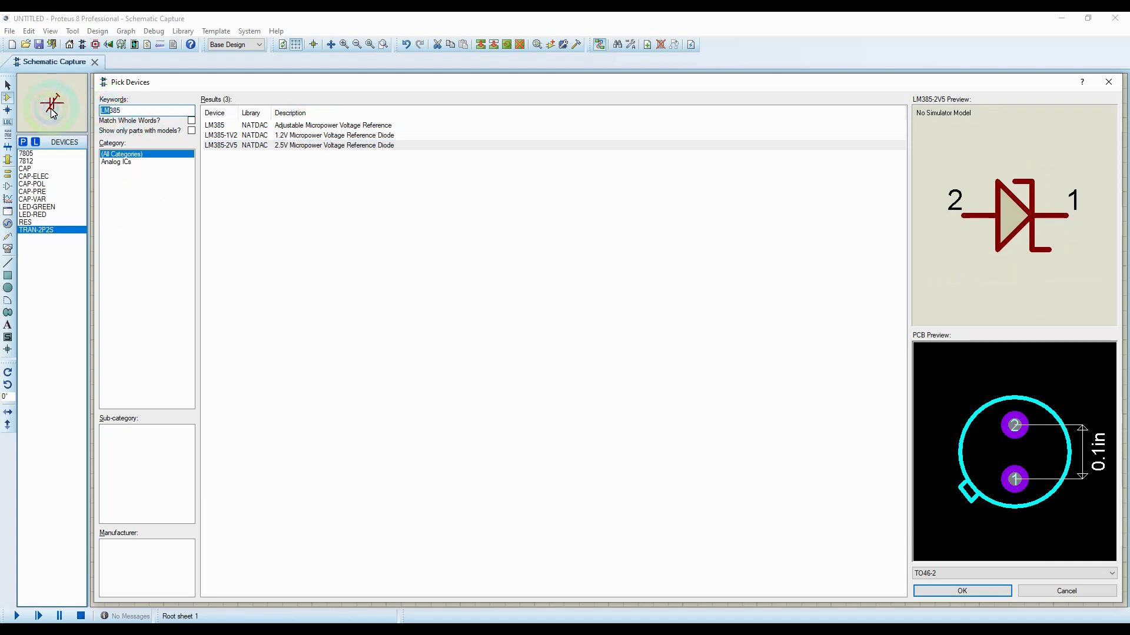
click(228, 137)
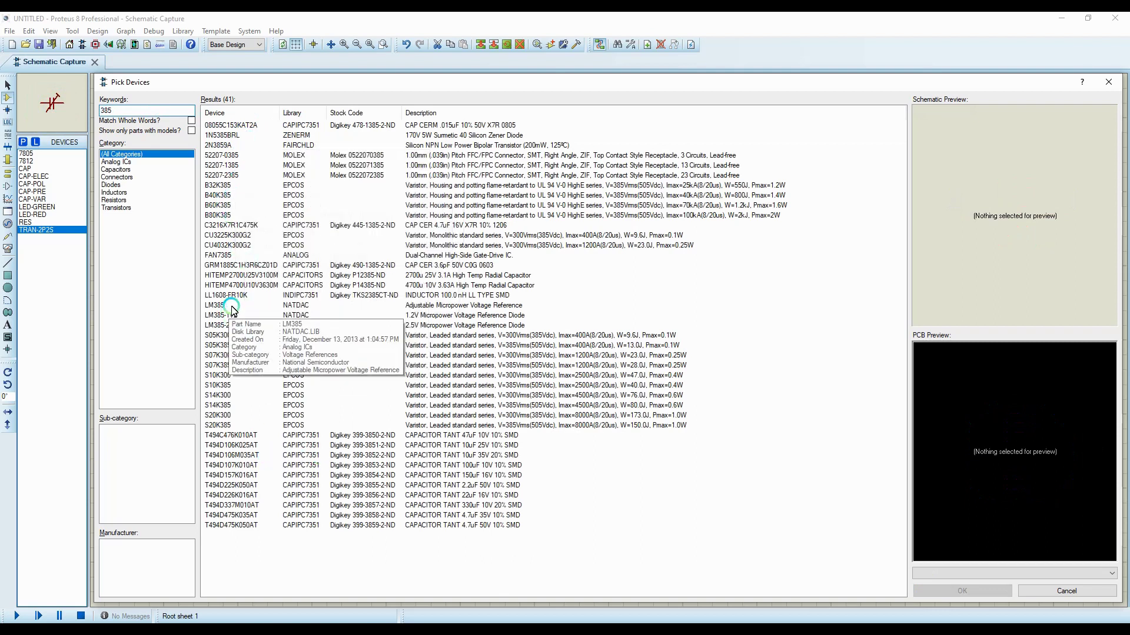
Step: Search for OP AMP within the Operational Amplifiers category, compare the LM358 variants and add LM358N to the device list
double_click(140, 113)
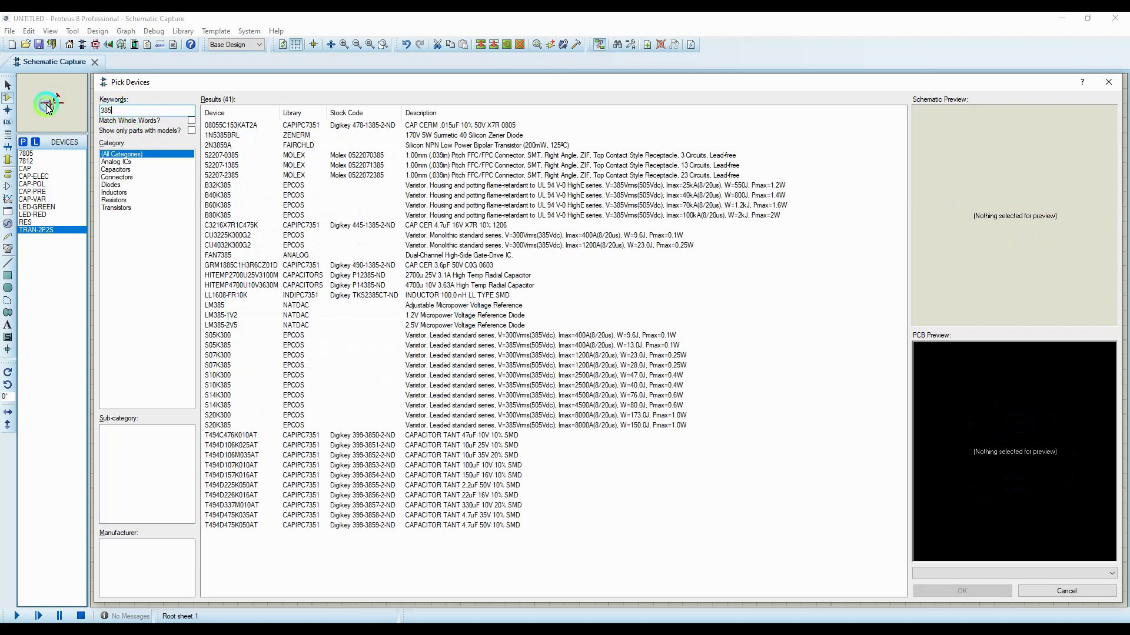
text(OP AMP)
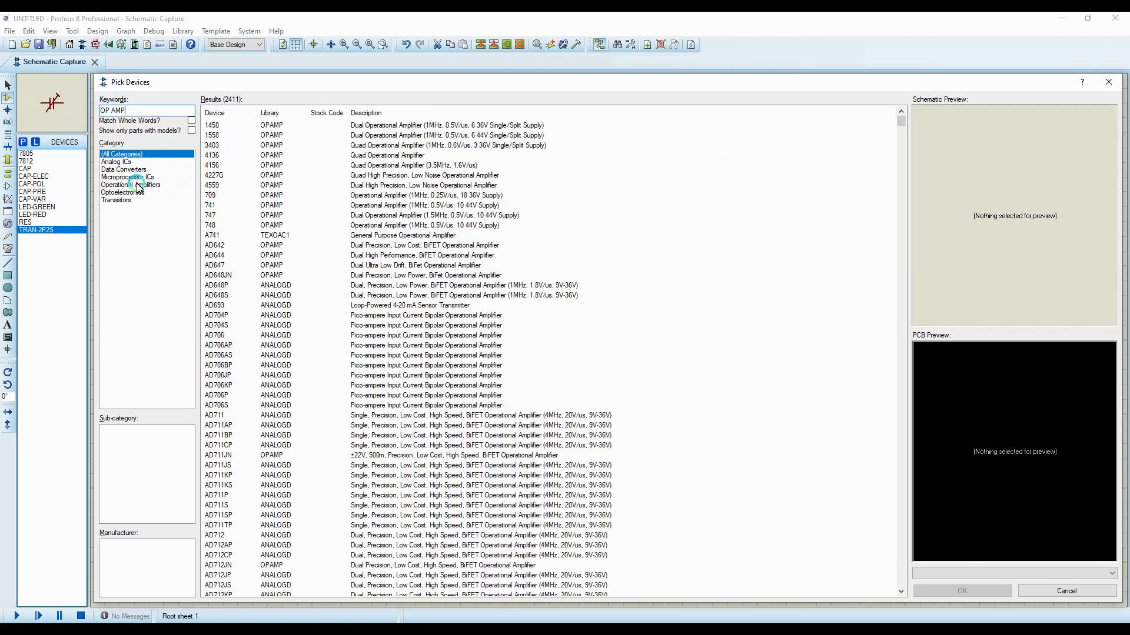
click(138, 185)
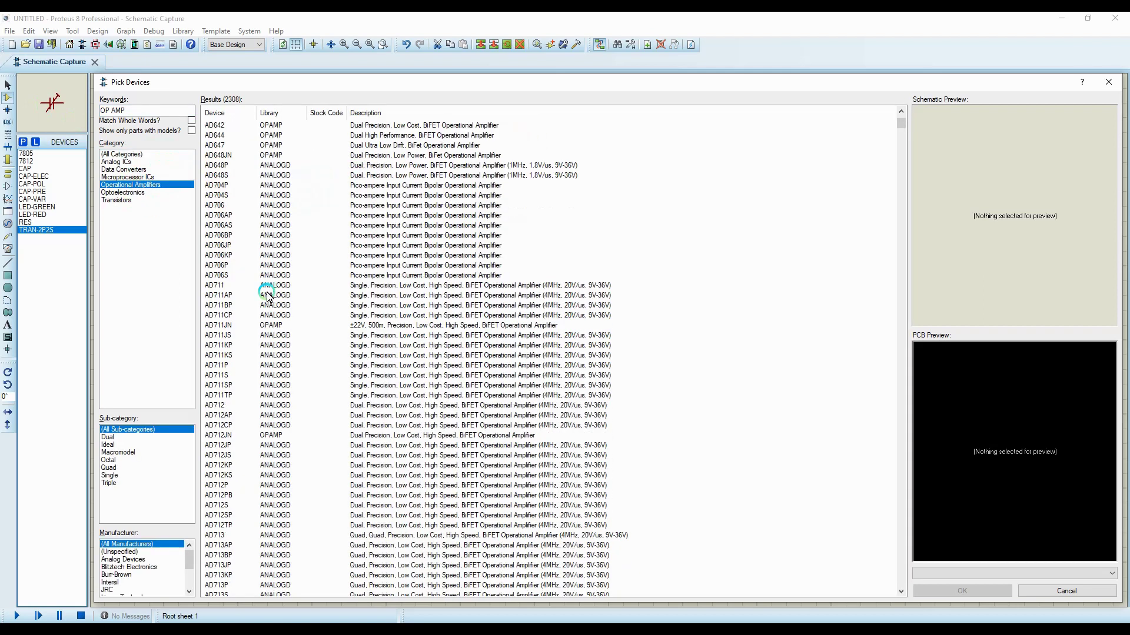
scroll(267, 296, down, 20)
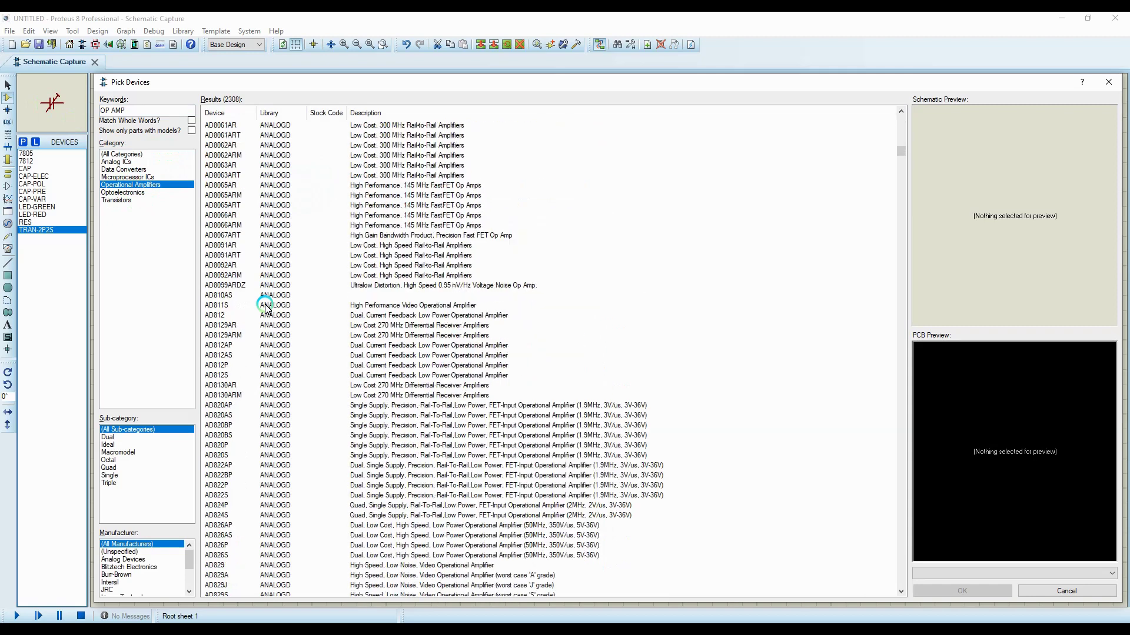
scroll(265, 307, down, 20)
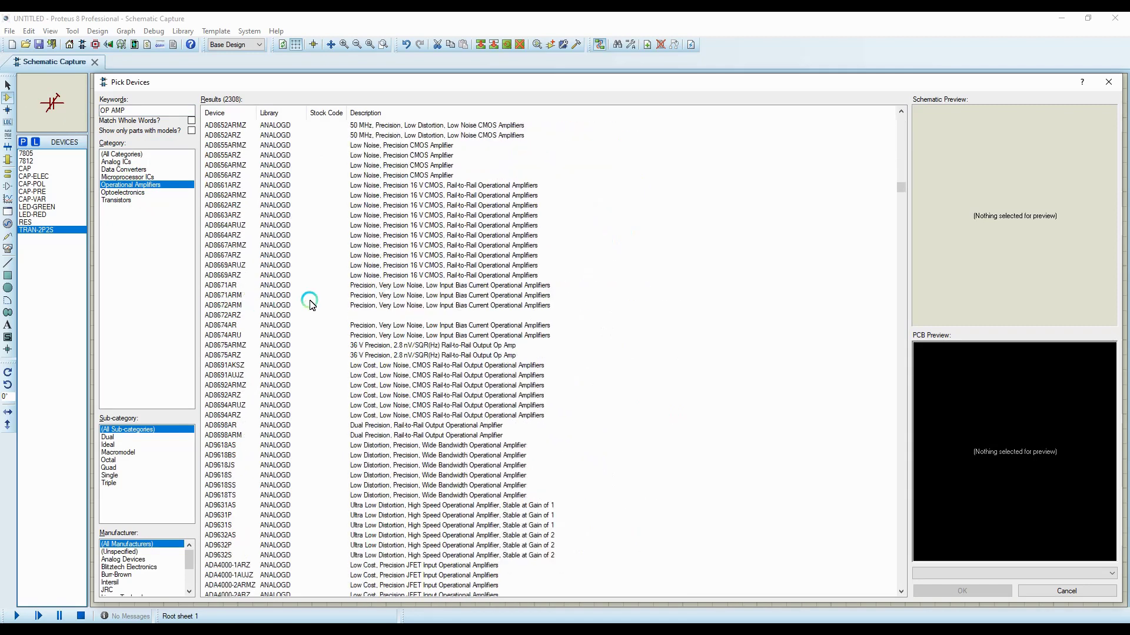
drag(899, 188, 904, 231)
scroll(259, 227, up, 9)
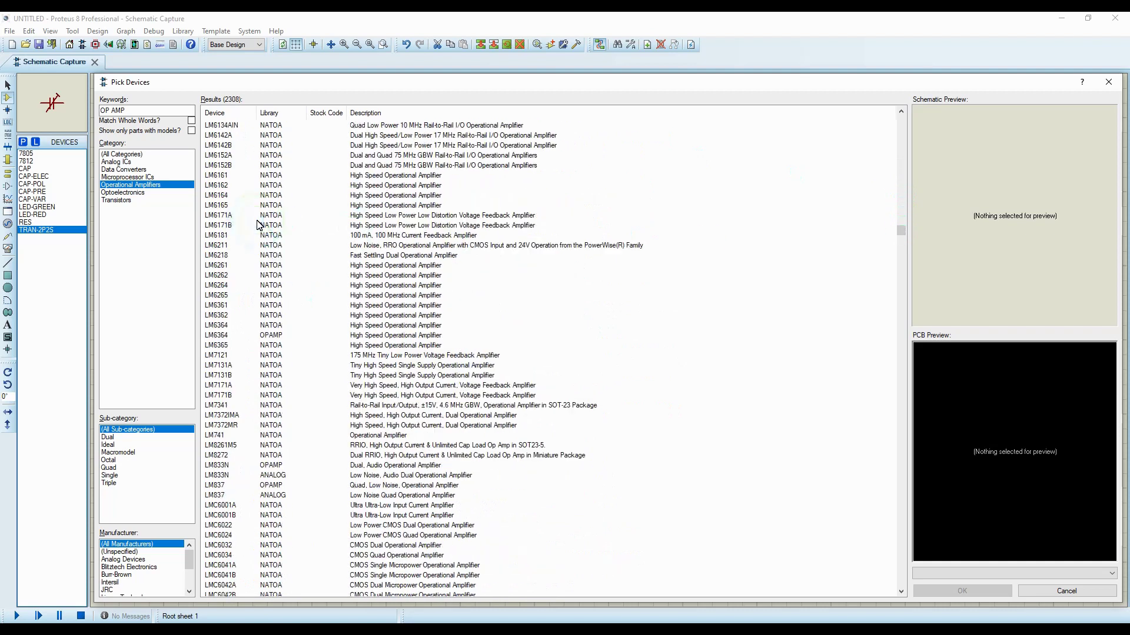
click(233, 235)
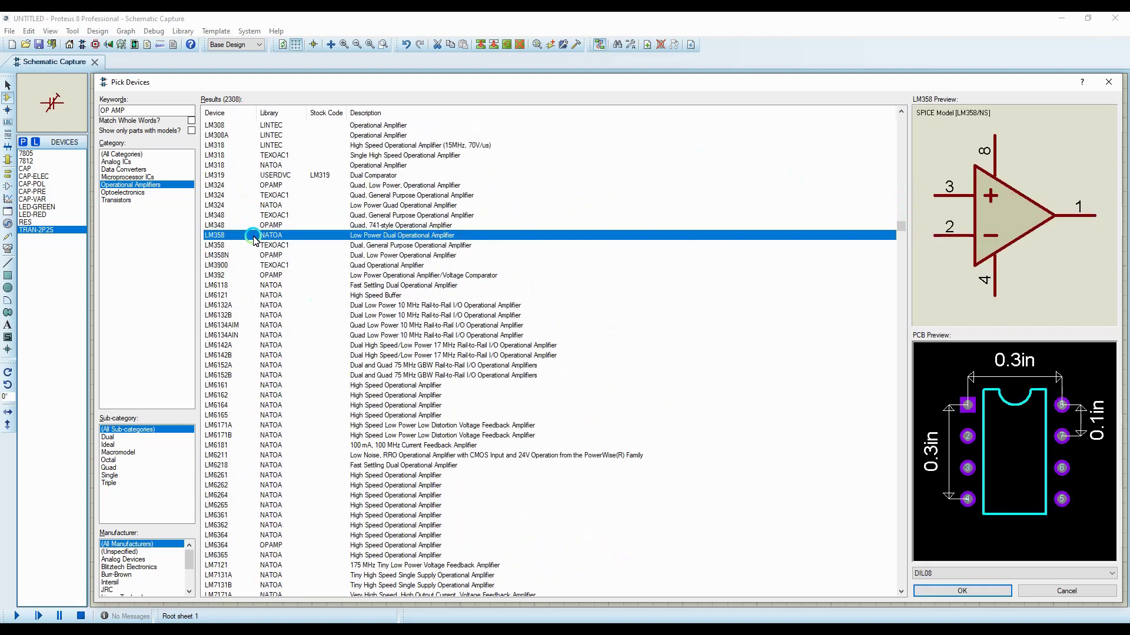
click(237, 246)
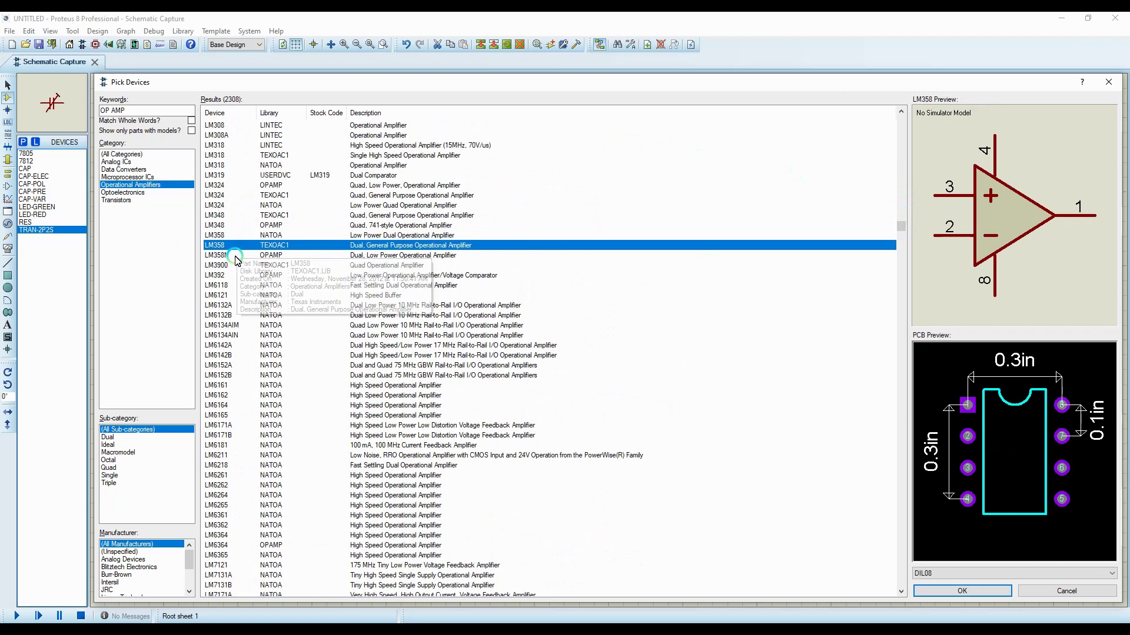
click(229, 256)
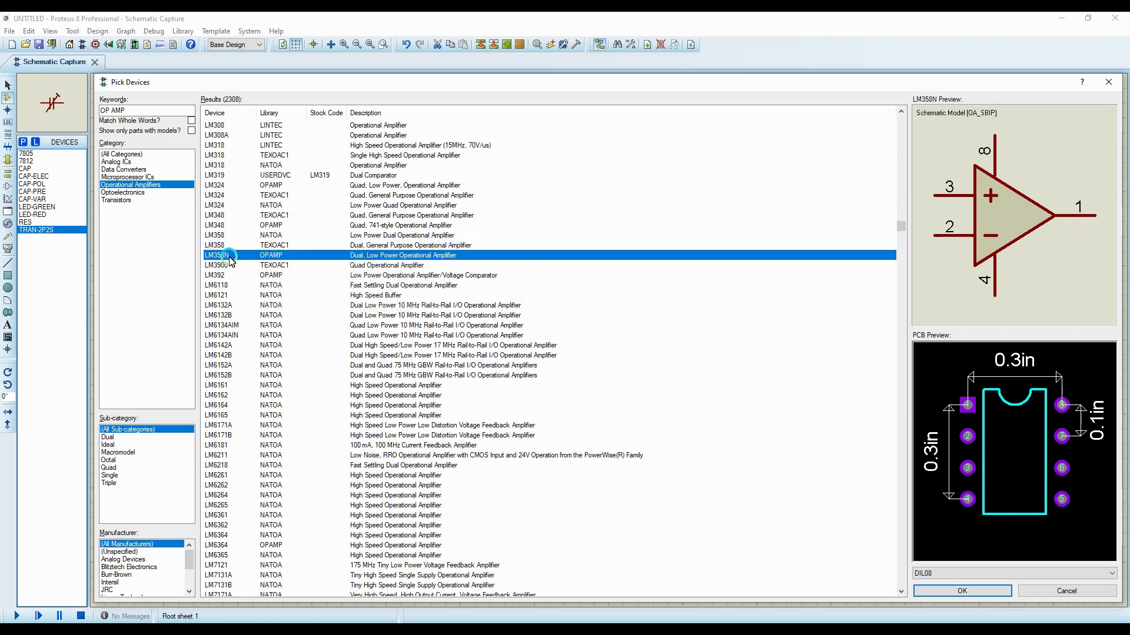
double_click(270, 255)
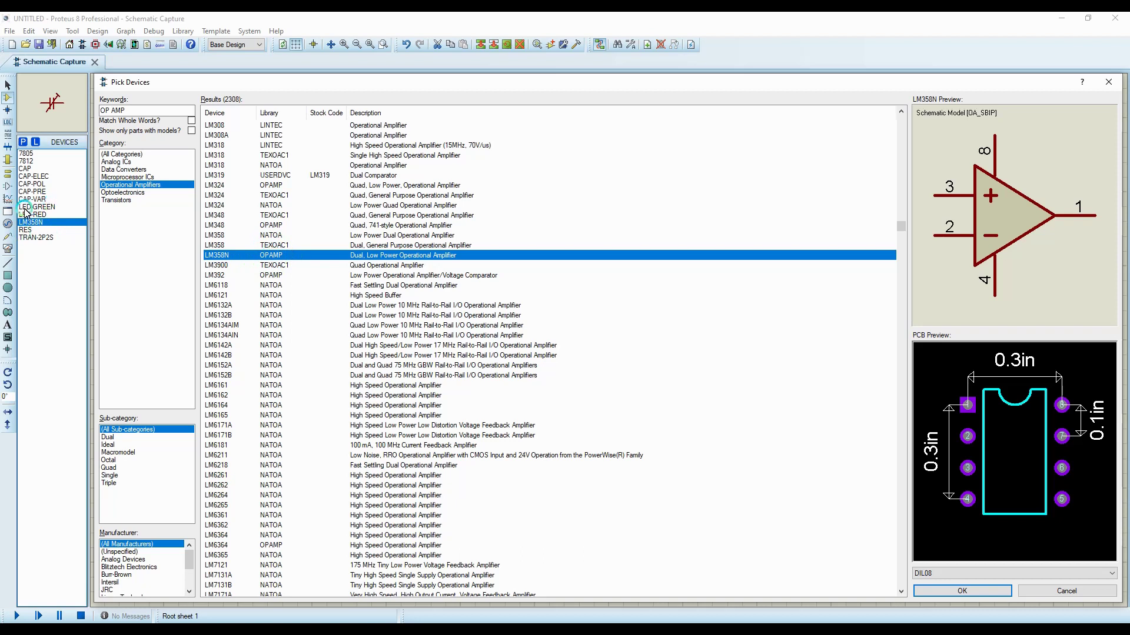
Step: Search the device library for VSOURCE and add the DC voltage source to the device list
click(152, 111)
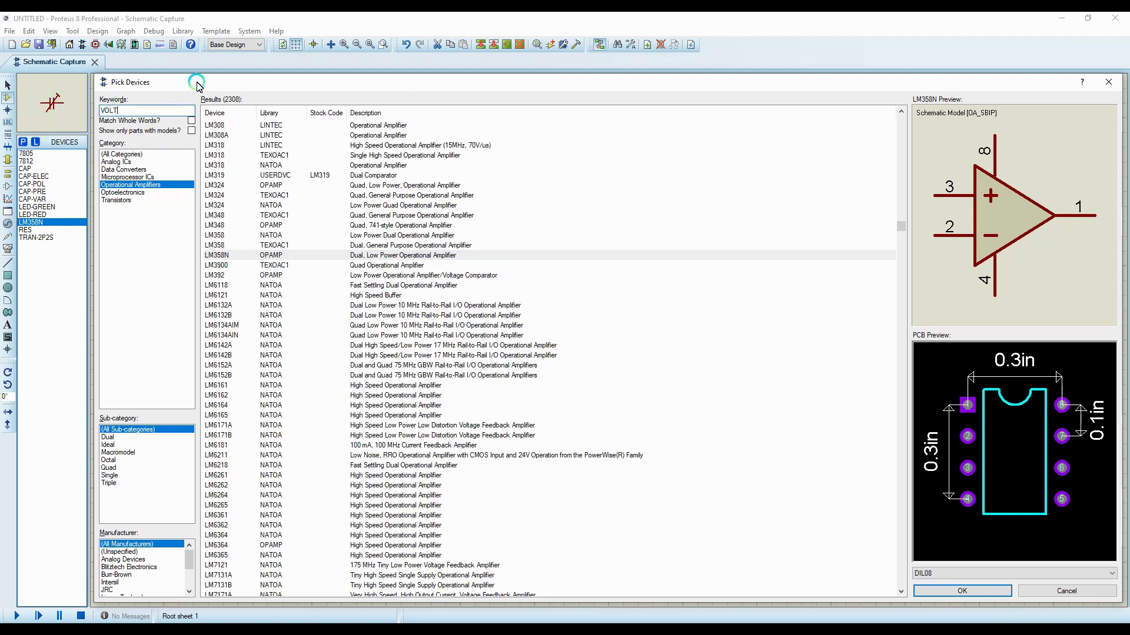
drag(160, 111, 105, 110)
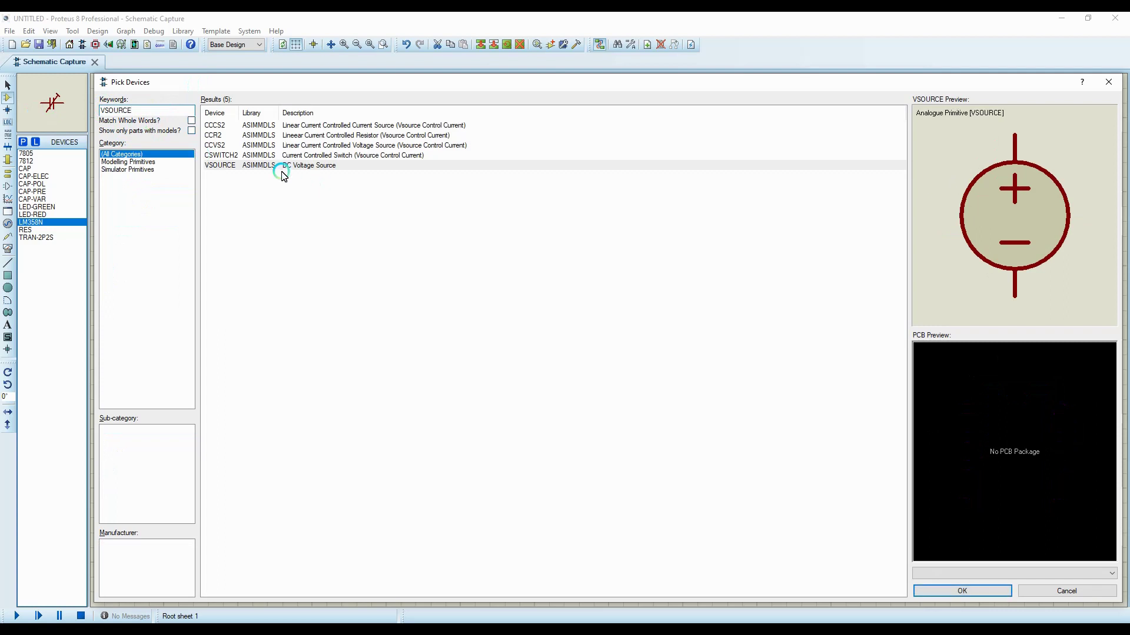
click(271, 167)
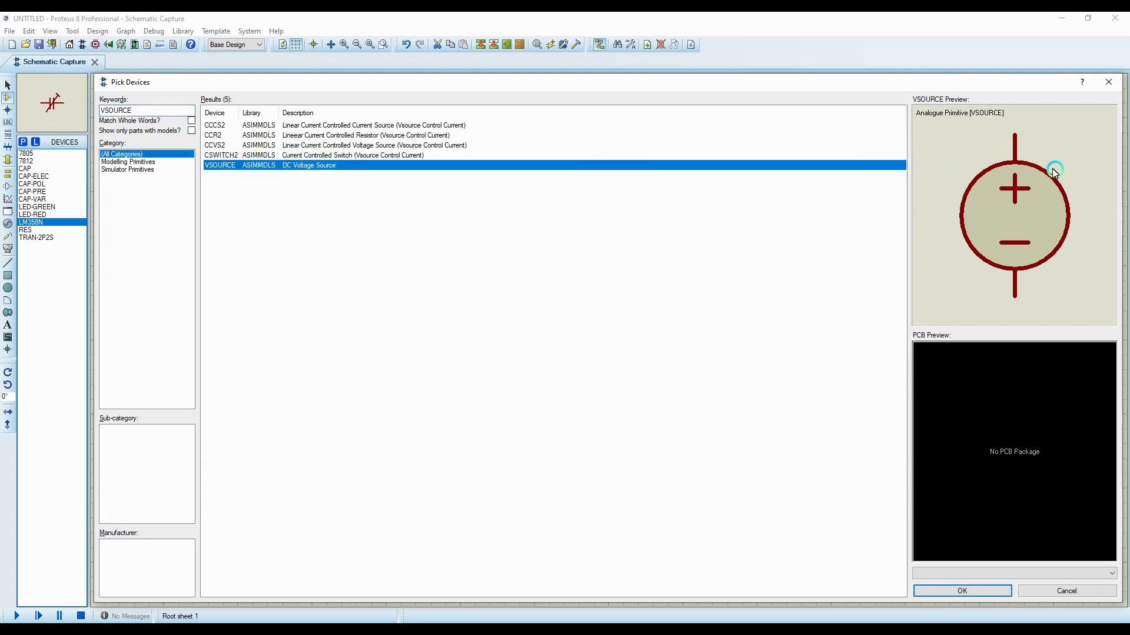
double_click(299, 171)
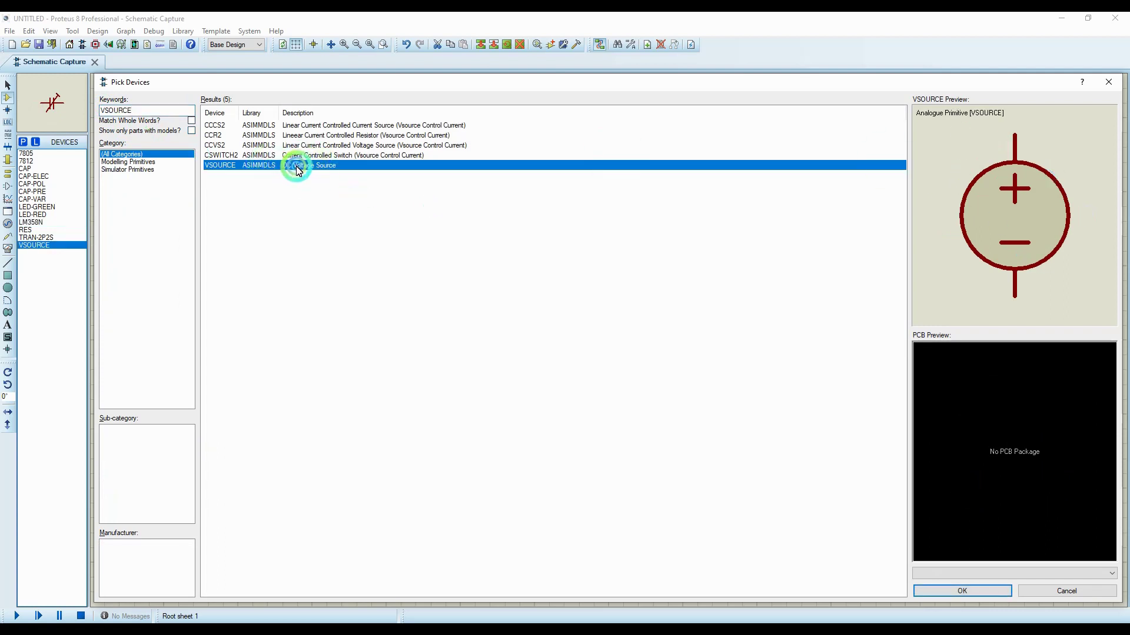
Step: Add the ASIMMDLS library's VSINE AC voltage source and the ISINE AC current source to the device list
click(144, 112)
drag(144, 112, 109, 112)
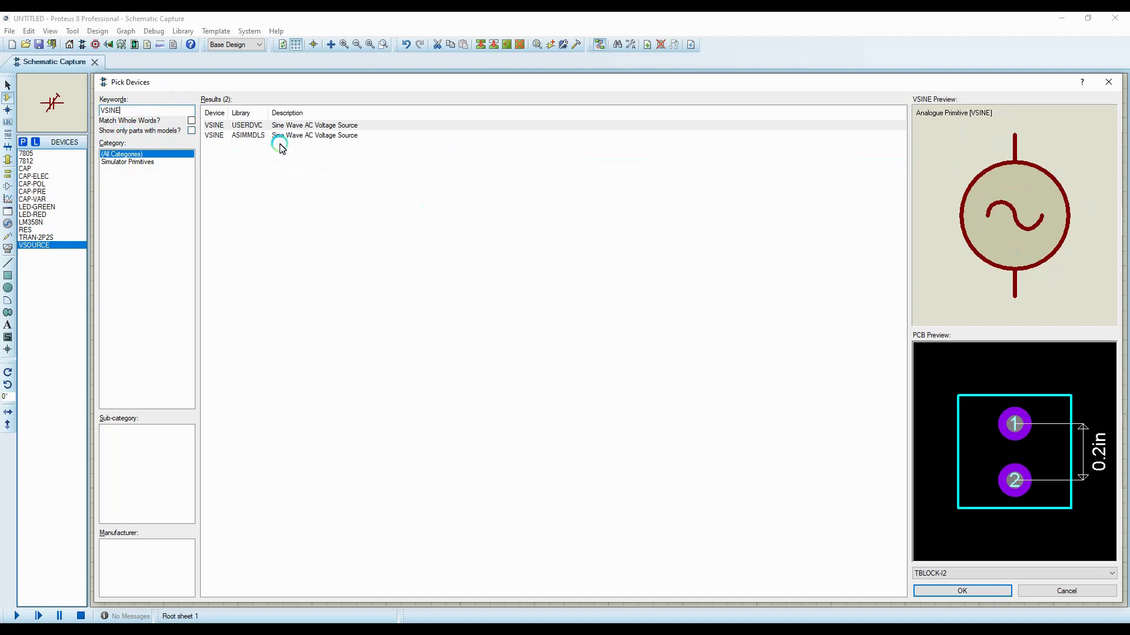
click(275, 135)
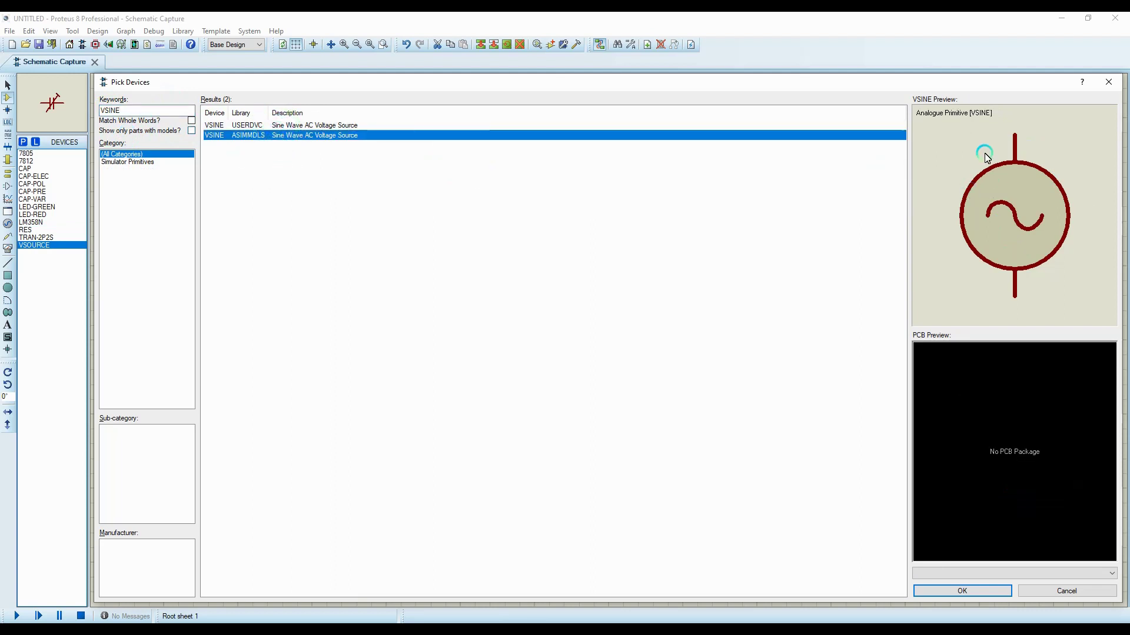
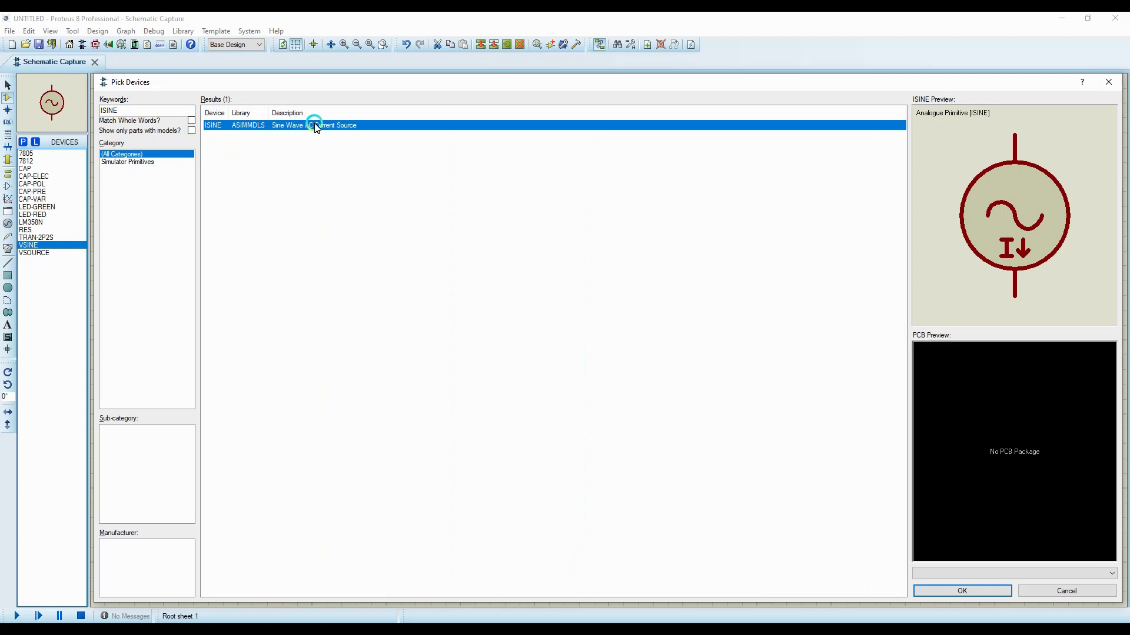
double_click(316, 125)
Step: Search the device library for "TOggle" and add LOGICTOGGLE from the ACTIVE library to the device list
click(144, 110)
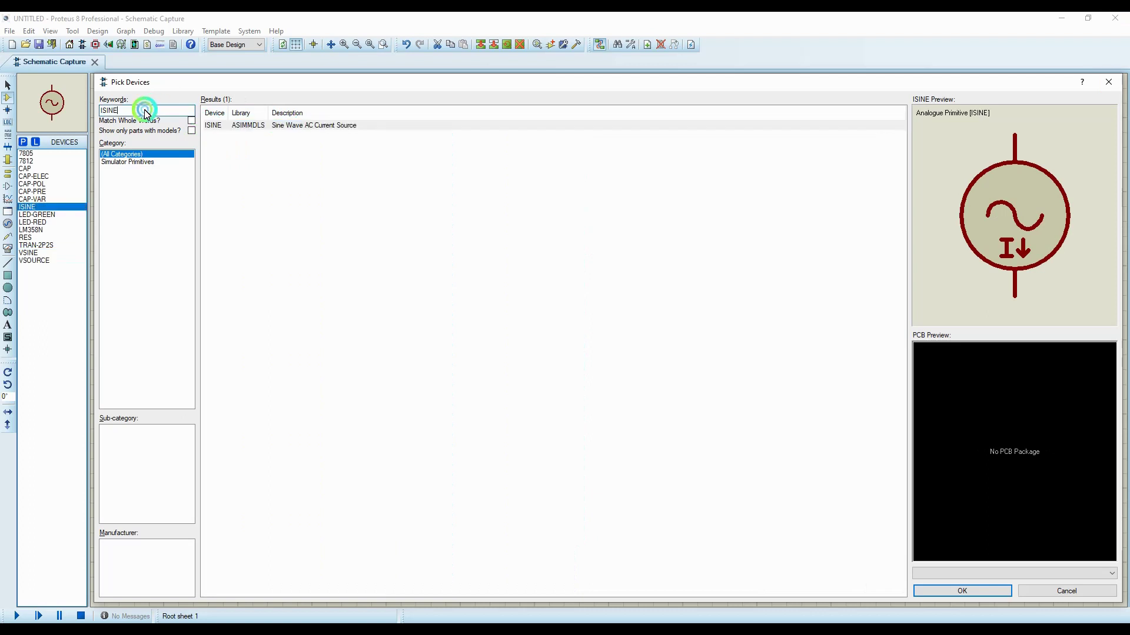
click(154, 112)
double_click(169, 113)
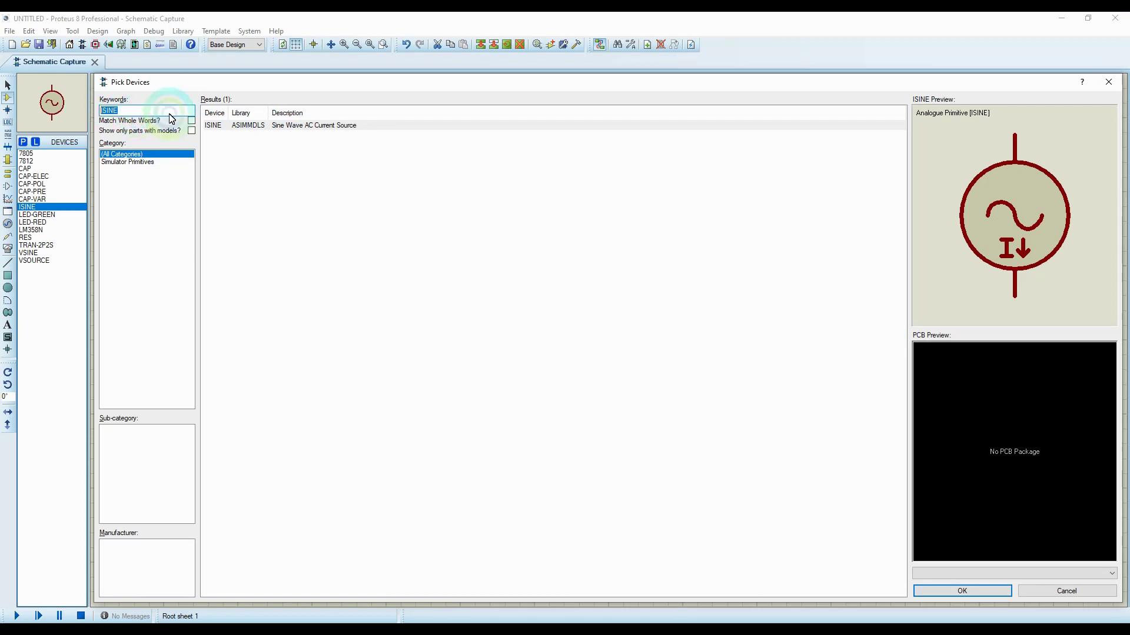
click(231, 126)
click(333, 141)
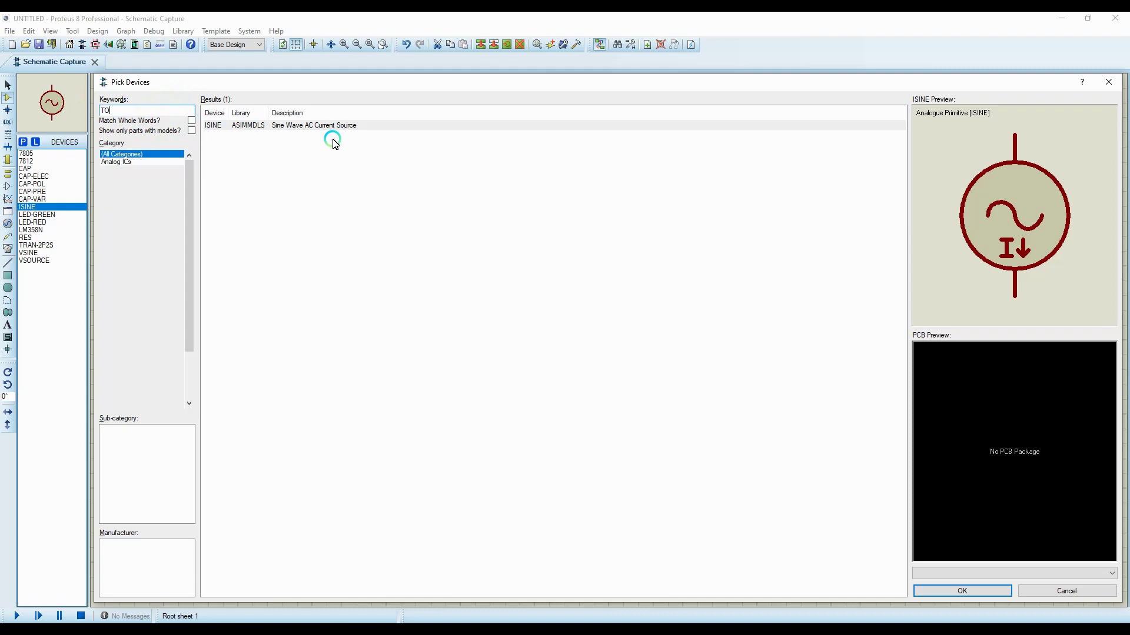
text(ggle)
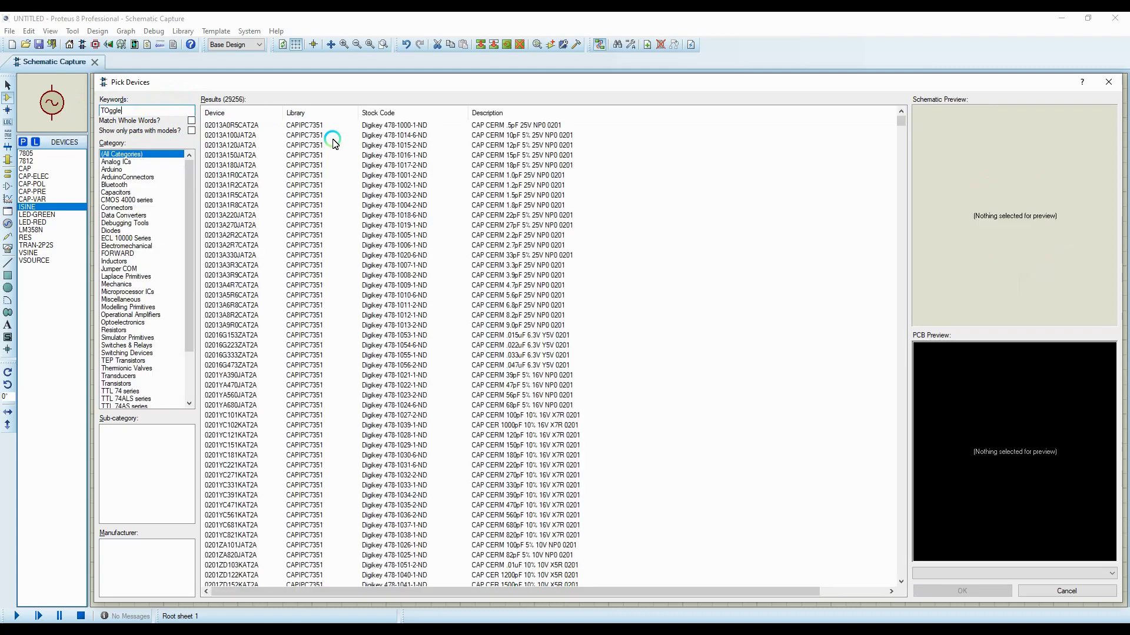
click(269, 125)
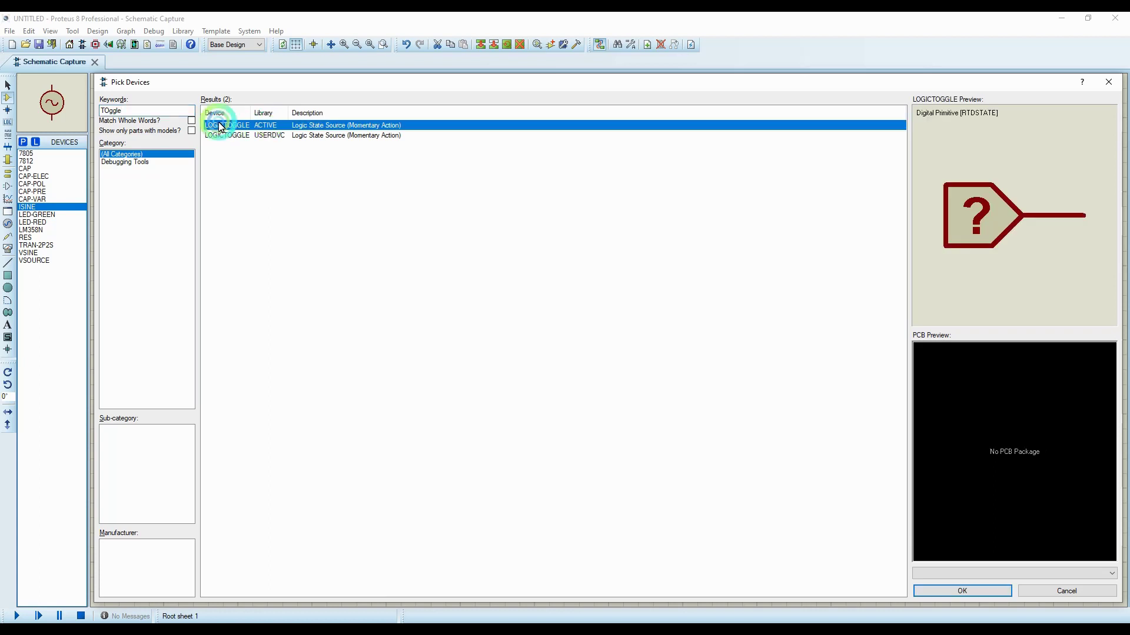
double_click(271, 126)
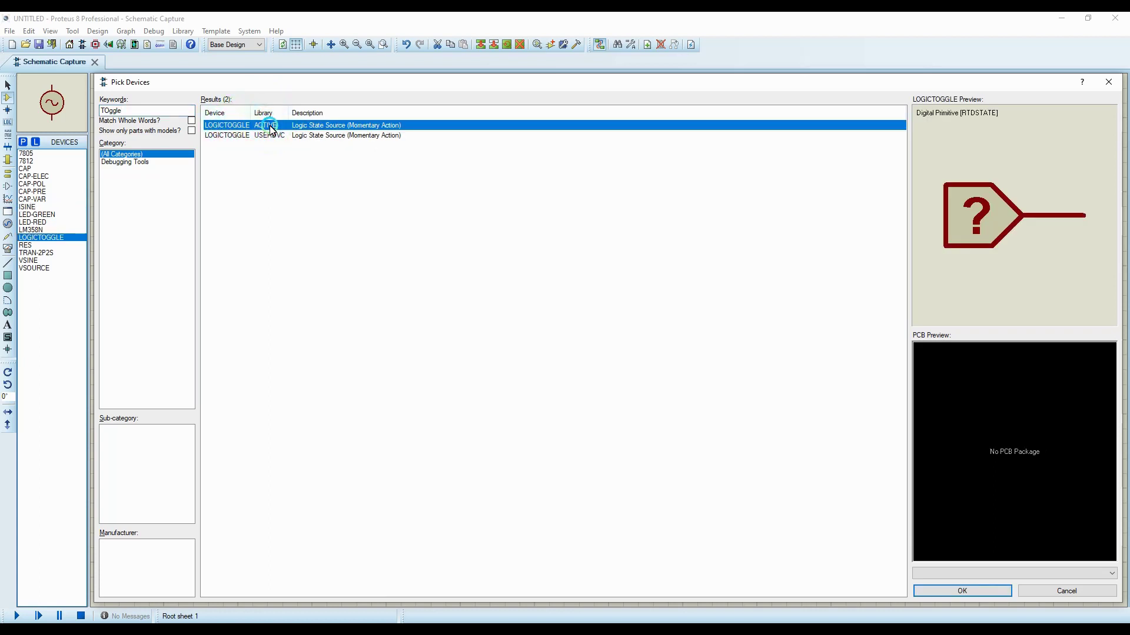
Step: Search the device library for "button" and add the ACTIVE library's BUTTON push button to the device list
double_click(156, 110)
text(button)
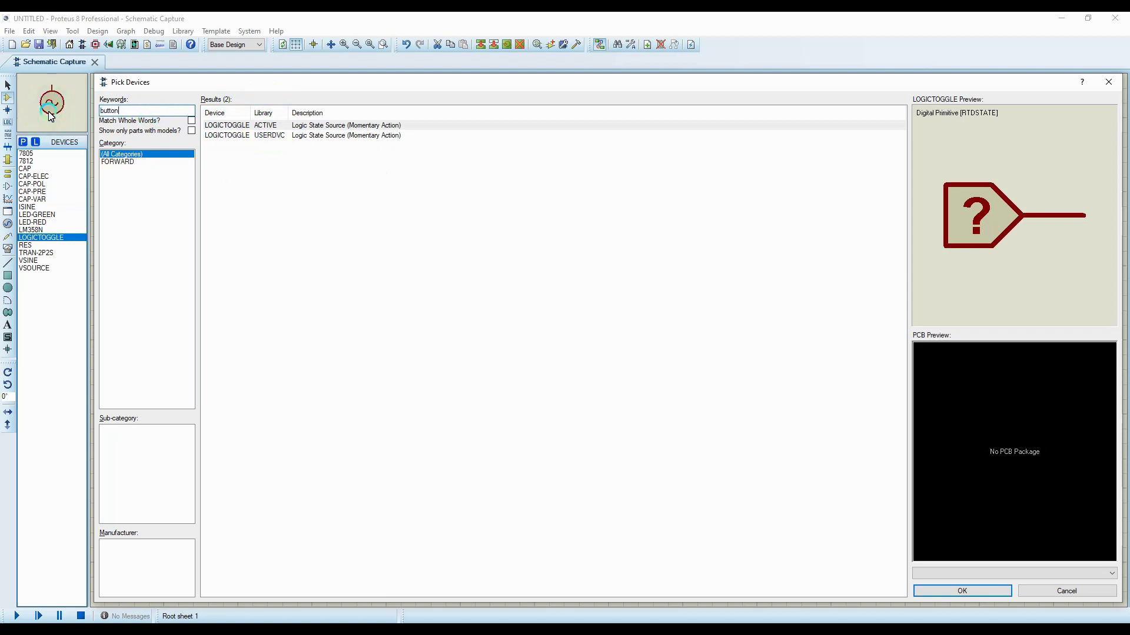
click(279, 126)
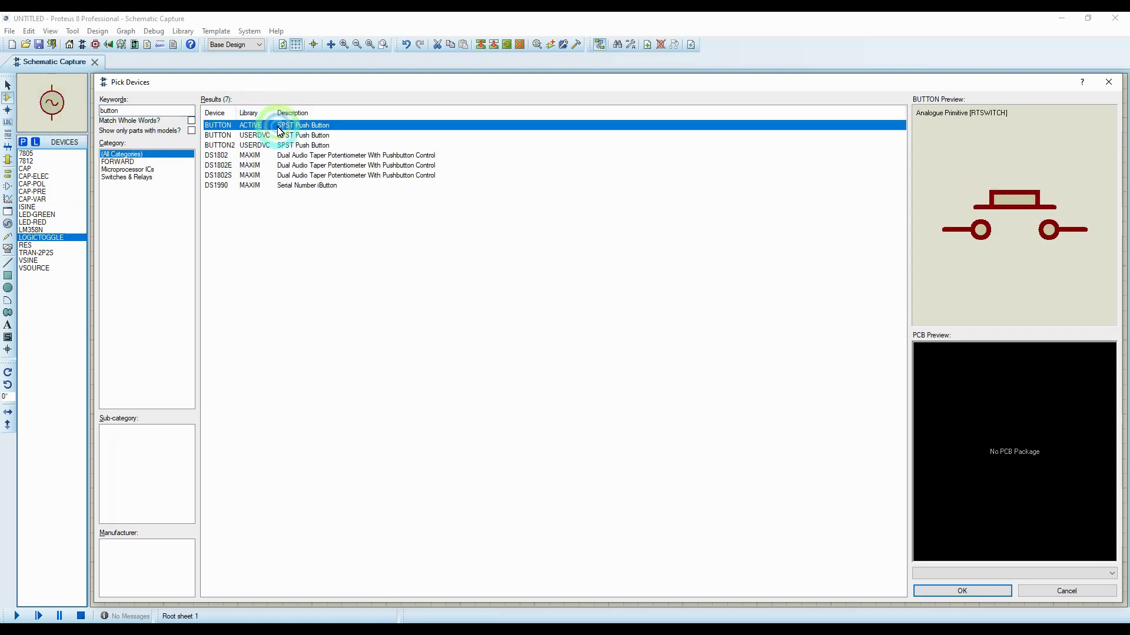
click(268, 129)
double_click(263, 124)
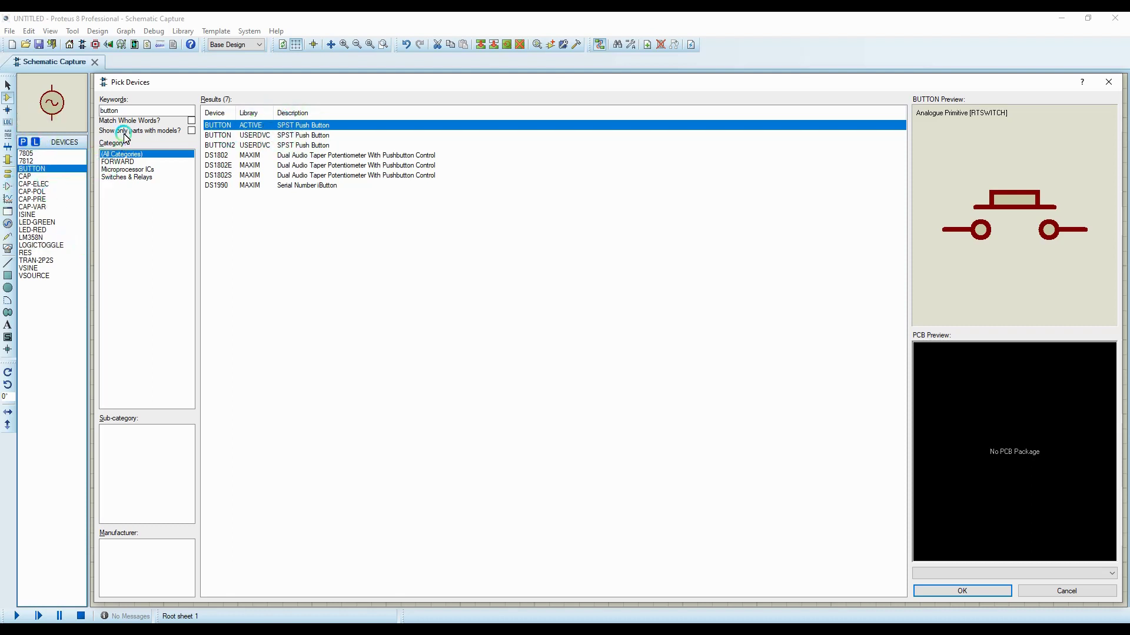
Step: Search the device library for "switch" and add the ACTIVE library's latched SPST SWITCH to the device list
drag(134, 111, 92, 120)
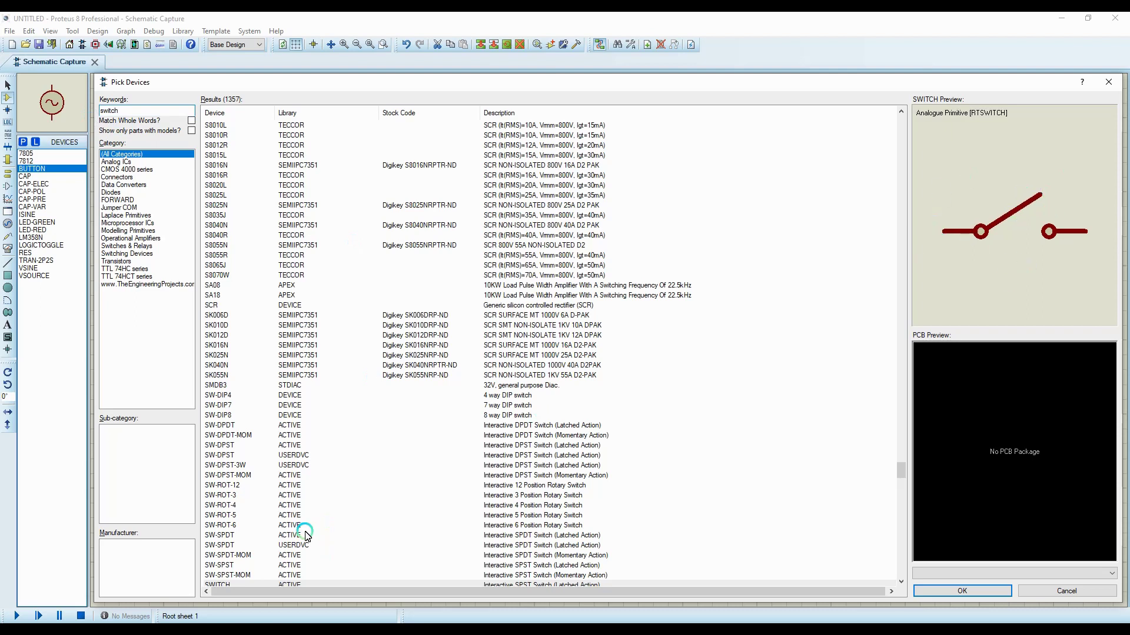
scroll(297, 530, down, 4)
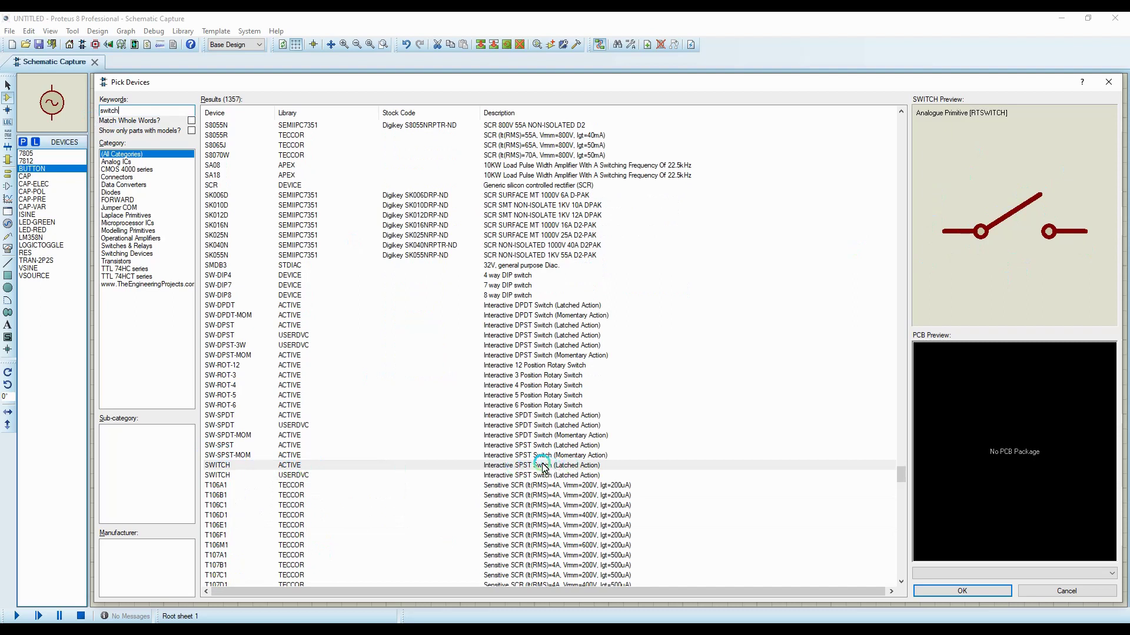
click(304, 465)
double_click(306, 466)
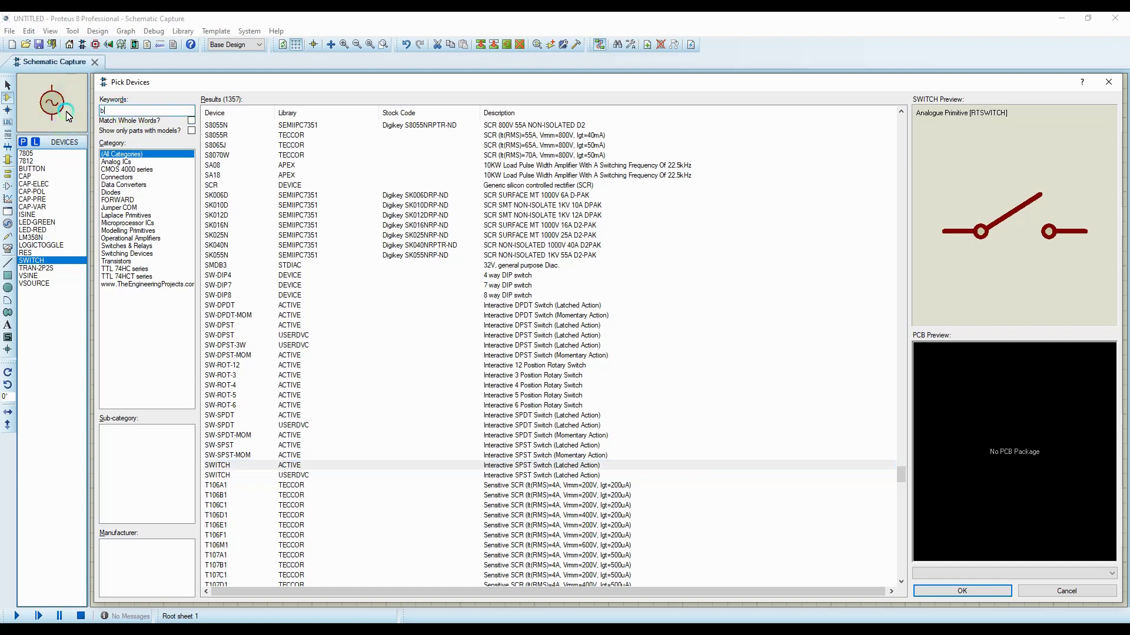
Step: Search the device library for "buzzer" and add the DC-operated BUZZER from the ACTIVE library to the device list
text(buzzer)
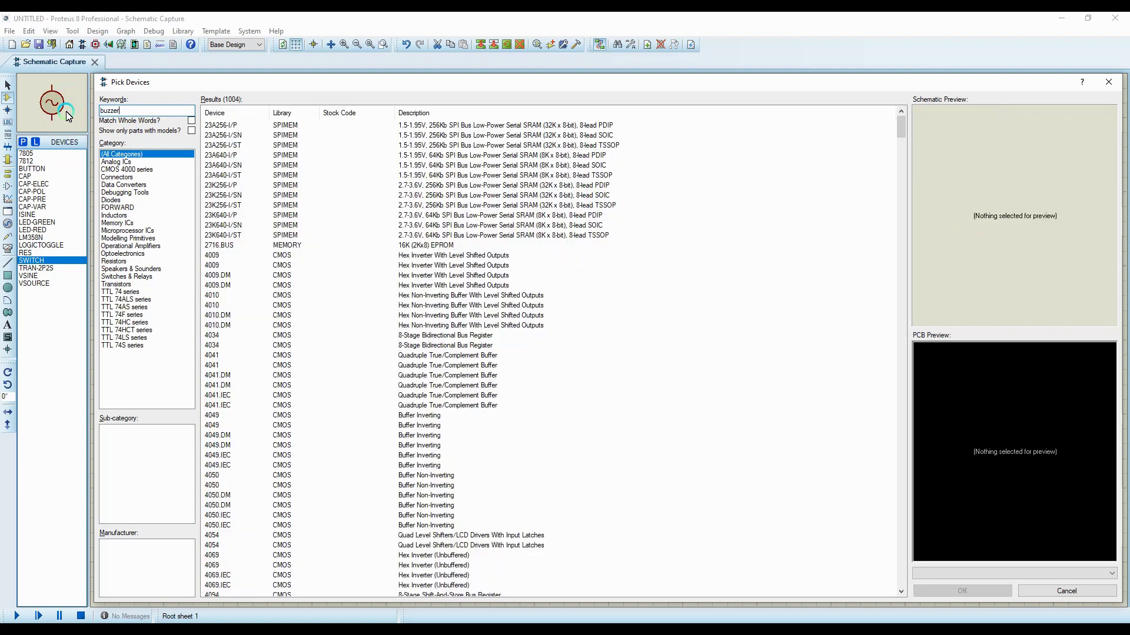
click(242, 136)
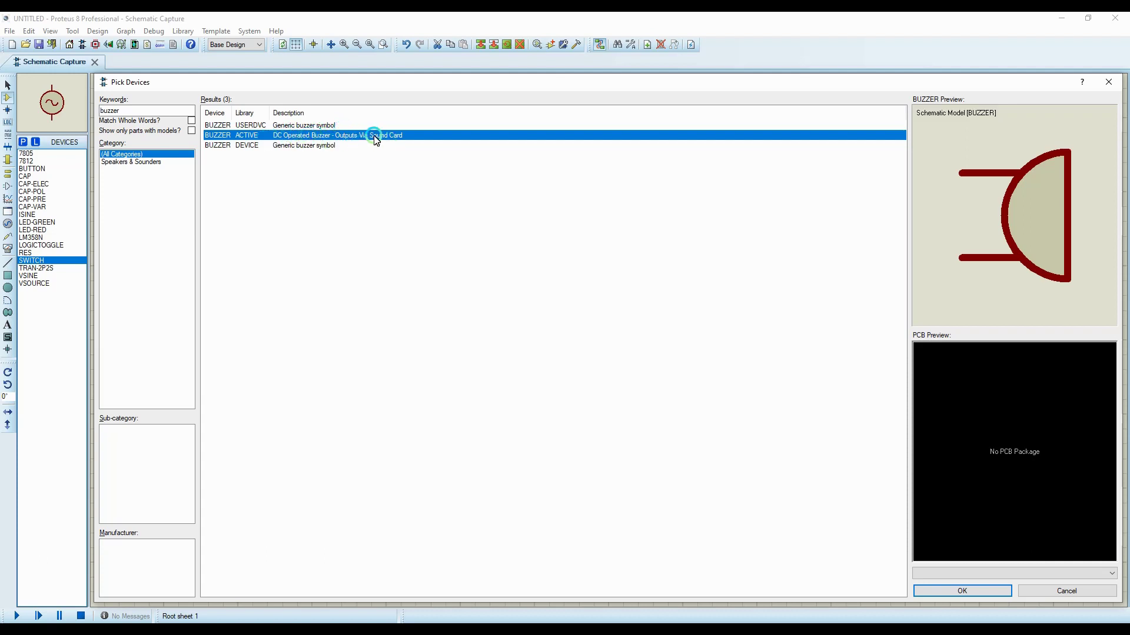
double_click(268, 137)
Step: Search the device library for "bc547" and add the BIPOLAR library's BC547 NPN transistor to the device list
click(156, 110)
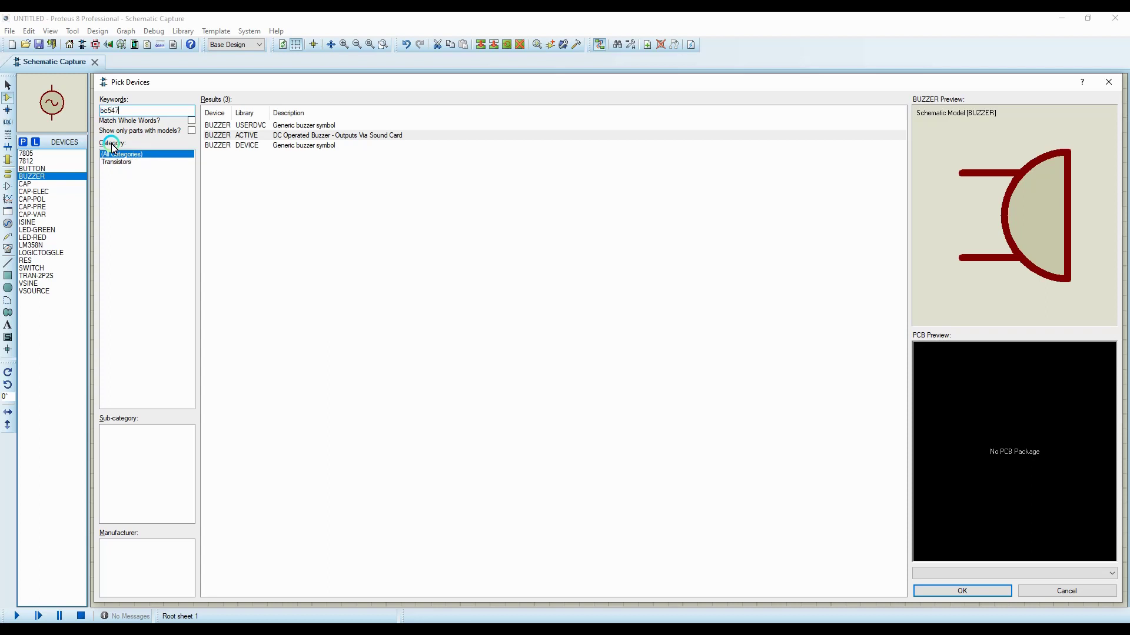
click(278, 135)
click(281, 127)
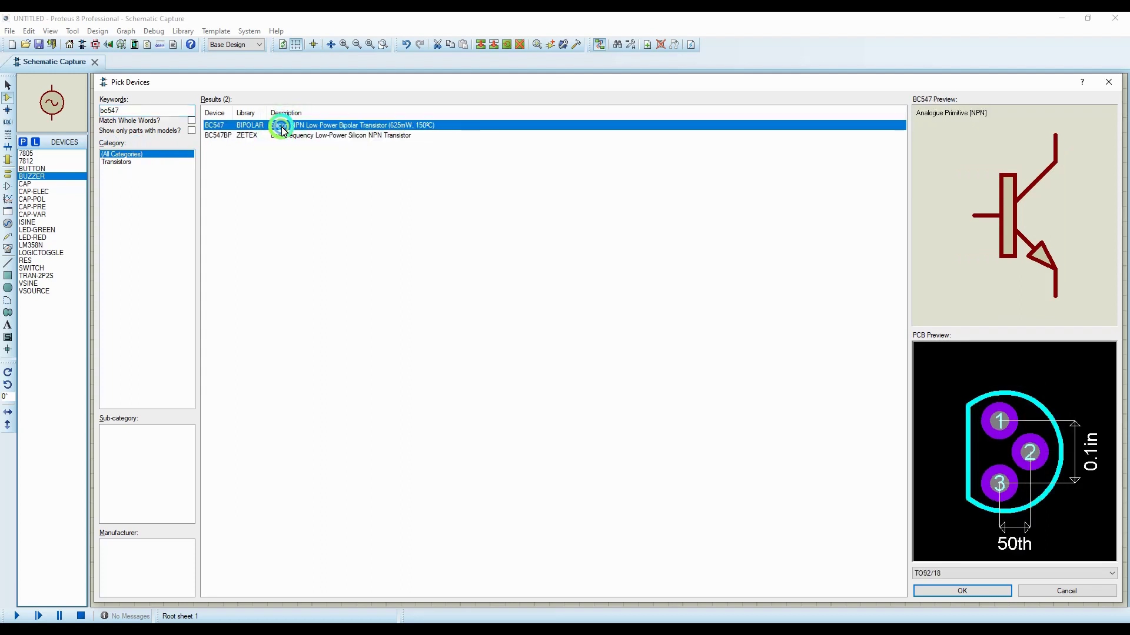
double_click(281, 127)
Step: Search for "2n3904", compare the two library versions and add the BIPOLAR 2N3904 transistor to the device list
click(151, 122)
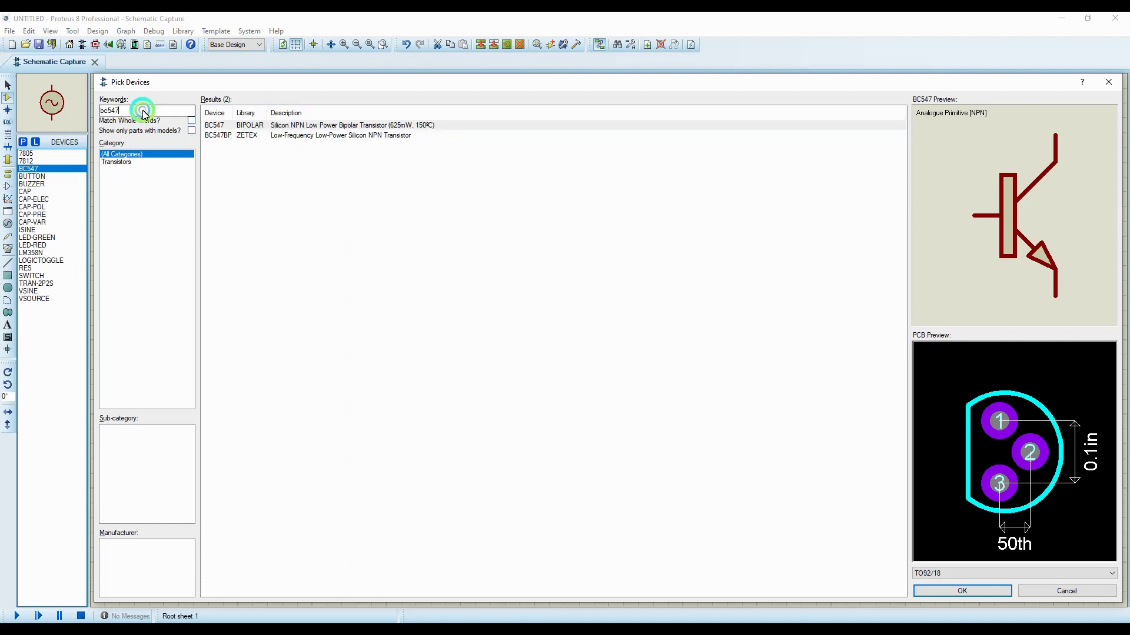
click(66, 109)
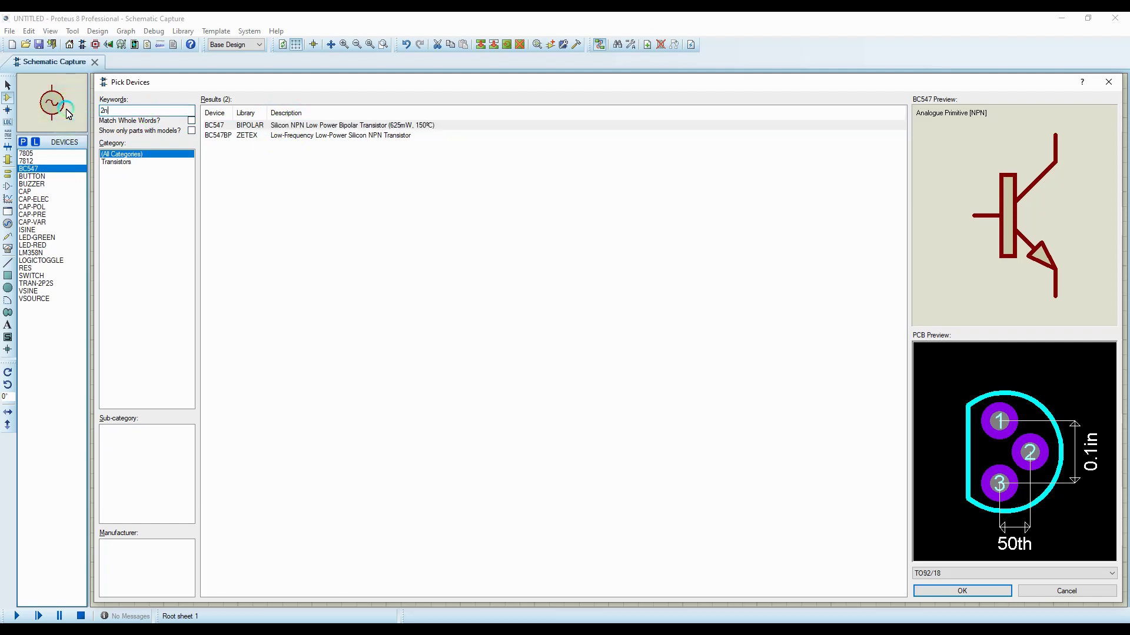
text(2n3904)
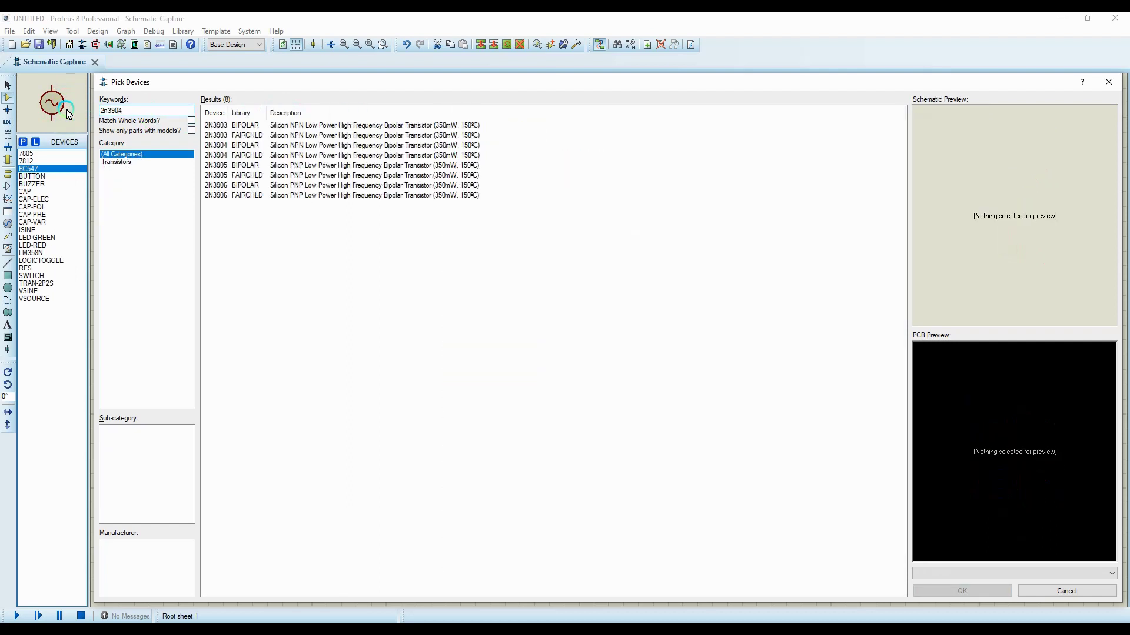
click(273, 135)
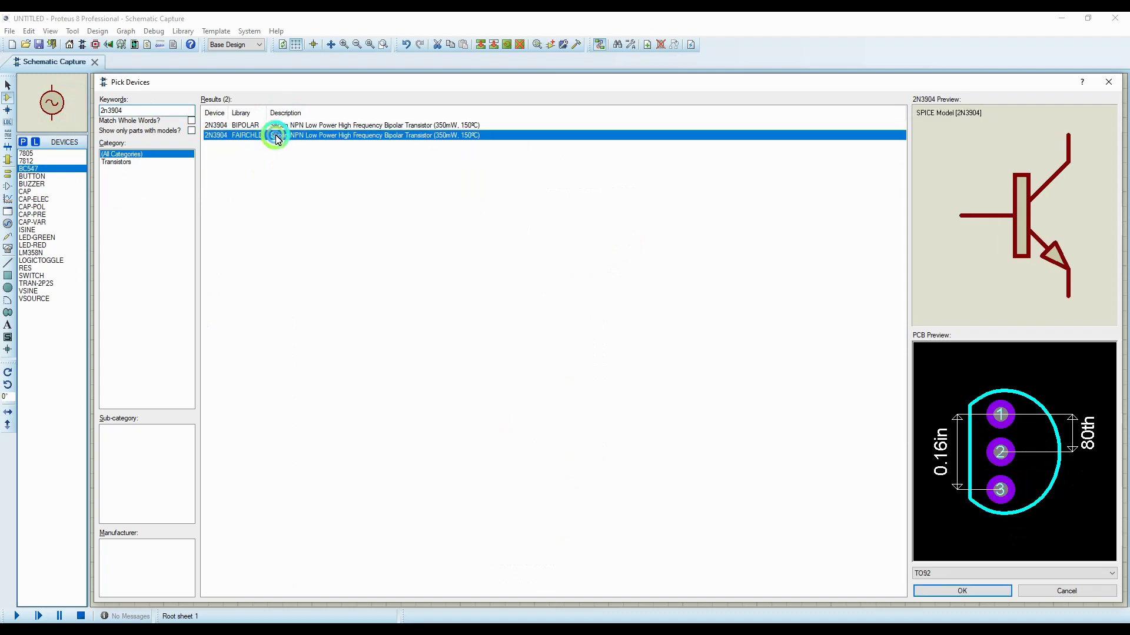
click(281, 125)
double_click(309, 125)
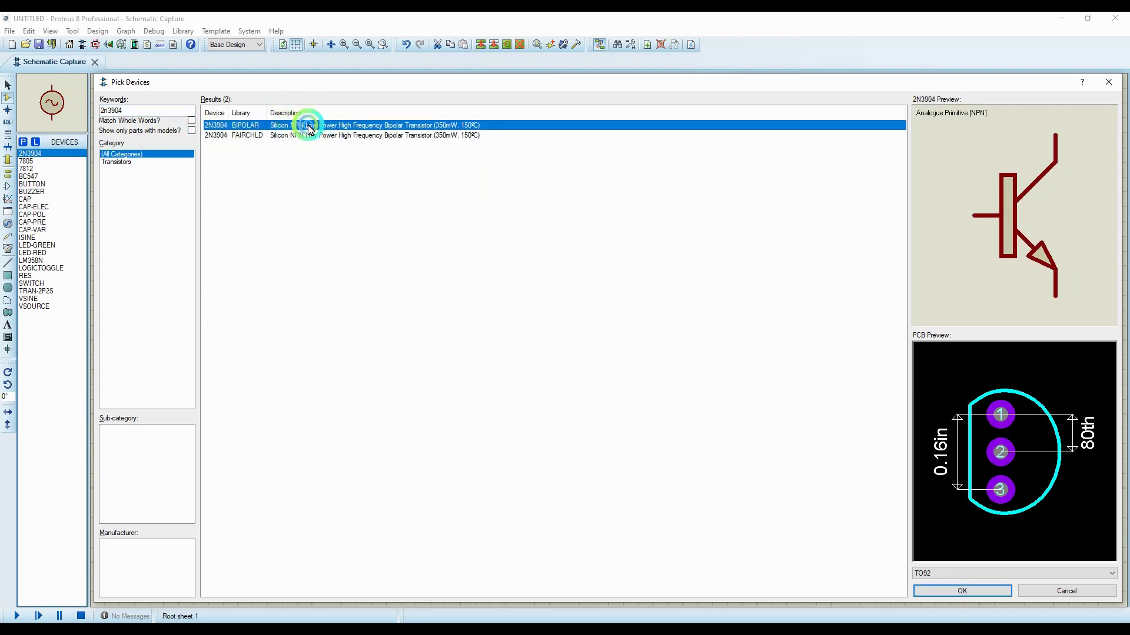
Step: Search for "2n2222", compare it with 2N2222A and add the BIPOLAR library's 2N2222 transistor to the device list
drag(127, 112, 107, 111)
click(175, 155)
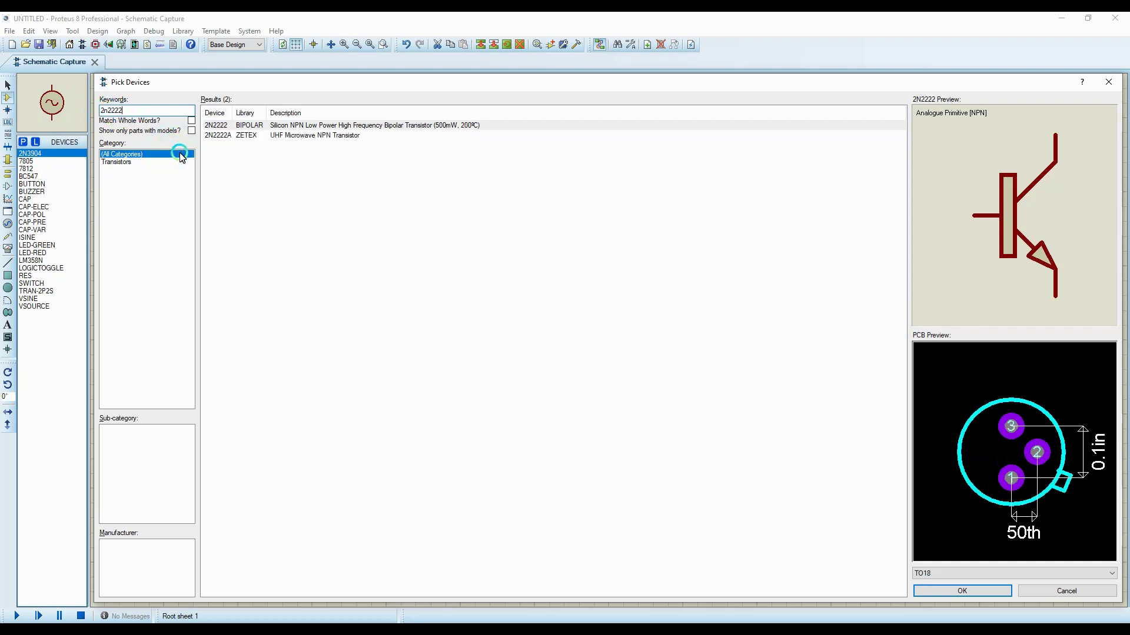
click(254, 135)
click(283, 126)
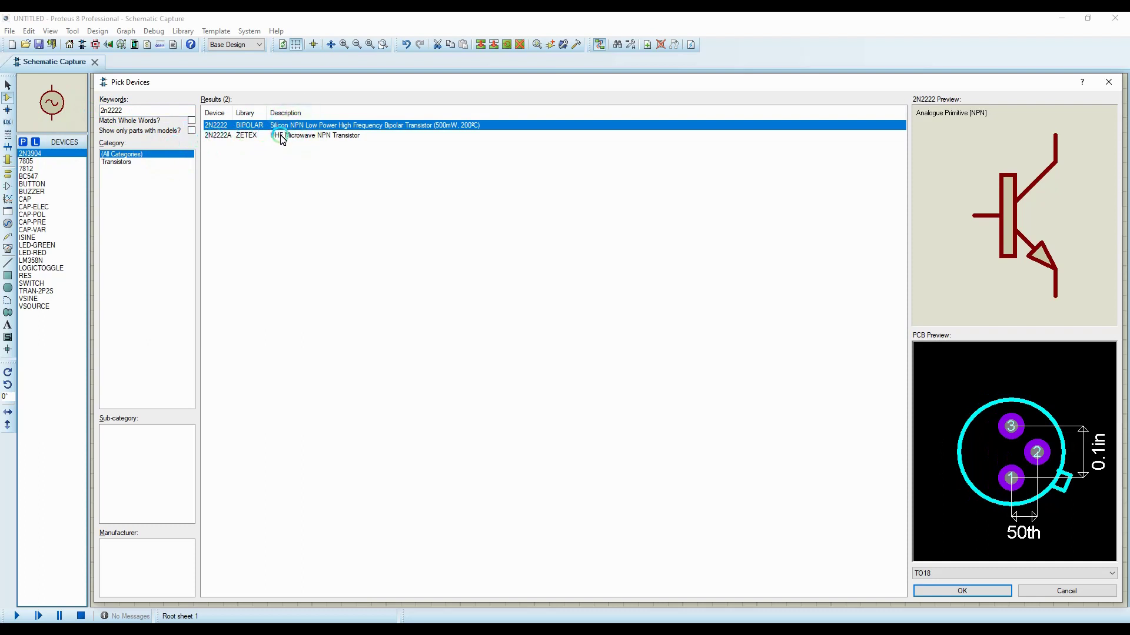
click(319, 129)
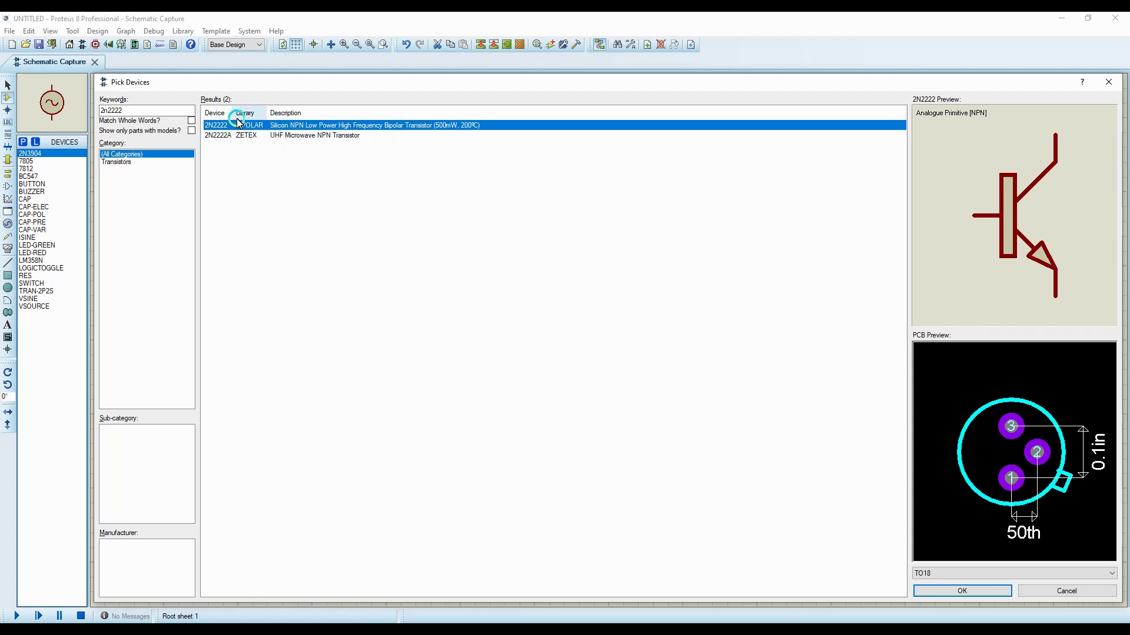
double_click(340, 127)
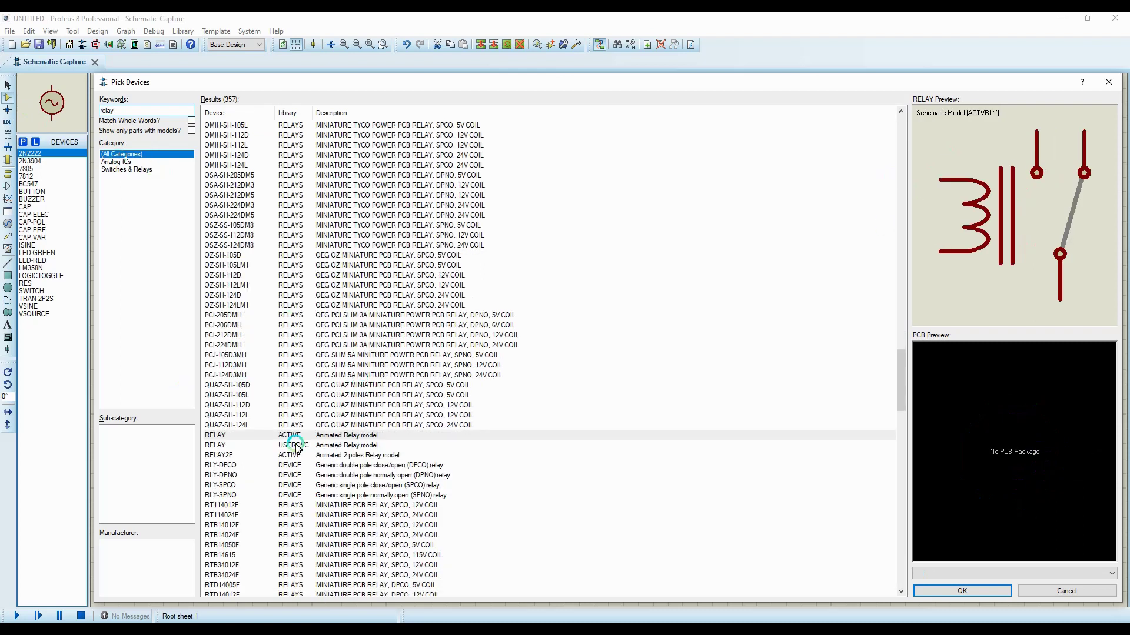
Step: Search for "relay" and "motor", add the ACTIVE library's animated RELAY and simple DC MOTOR to the device list, and close the device picker
click(273, 435)
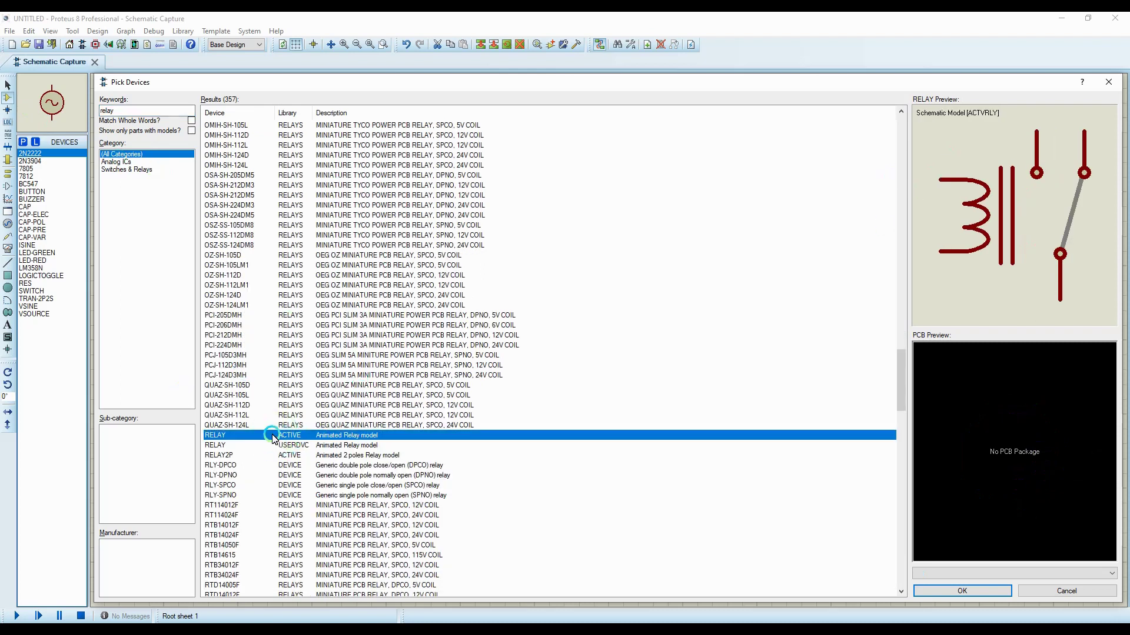
double_click(310, 436)
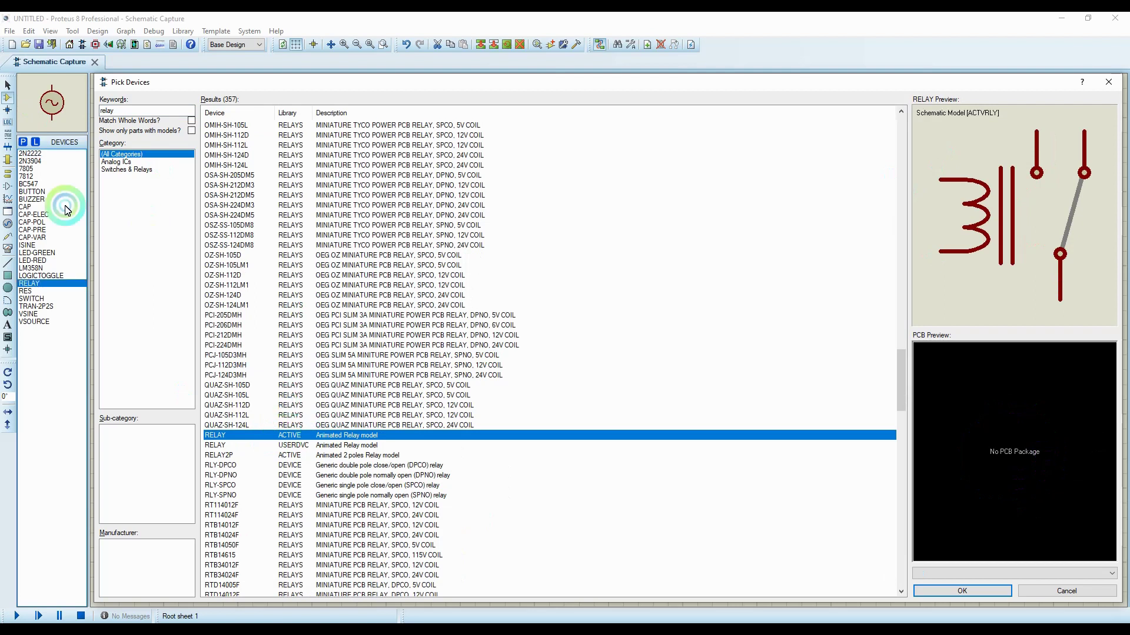
click(128, 115)
click(55, 106)
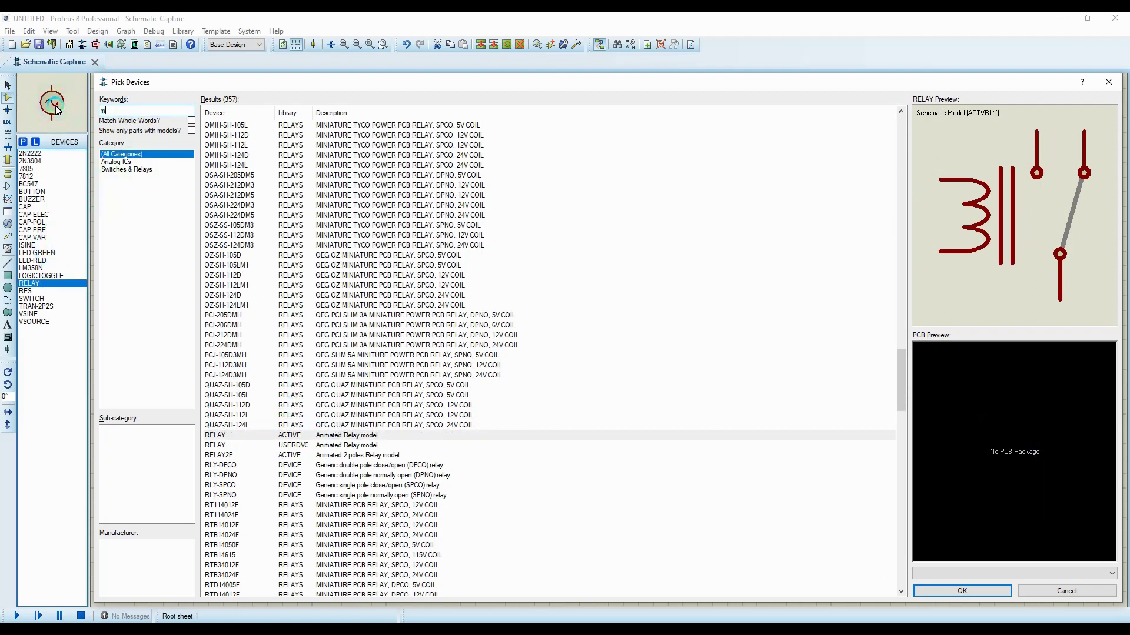
text(motor)
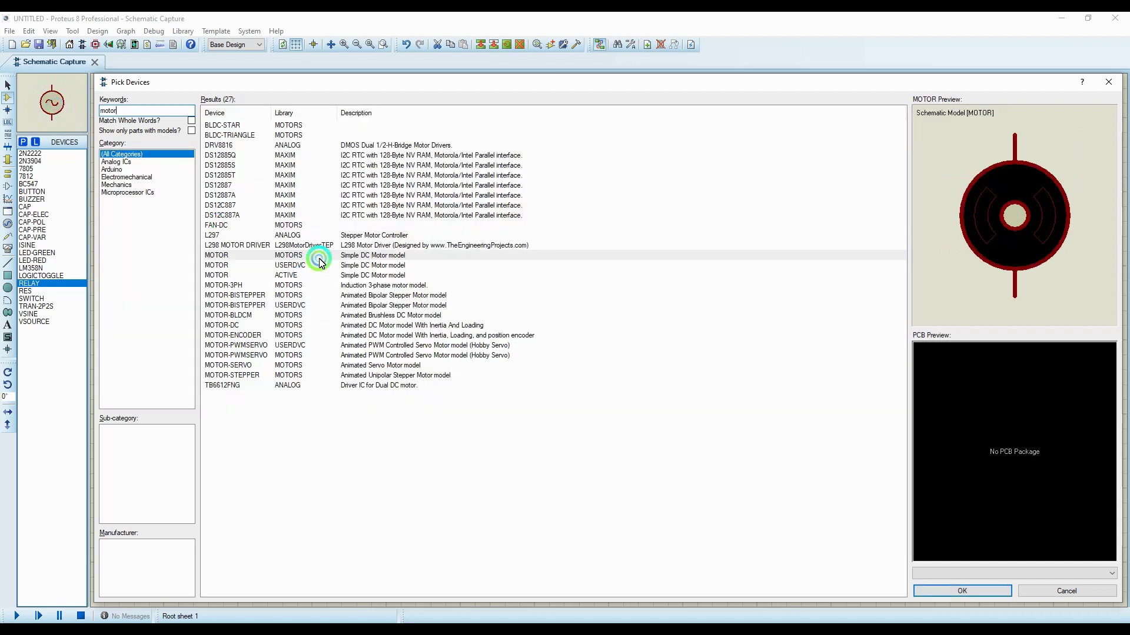
click(323, 256)
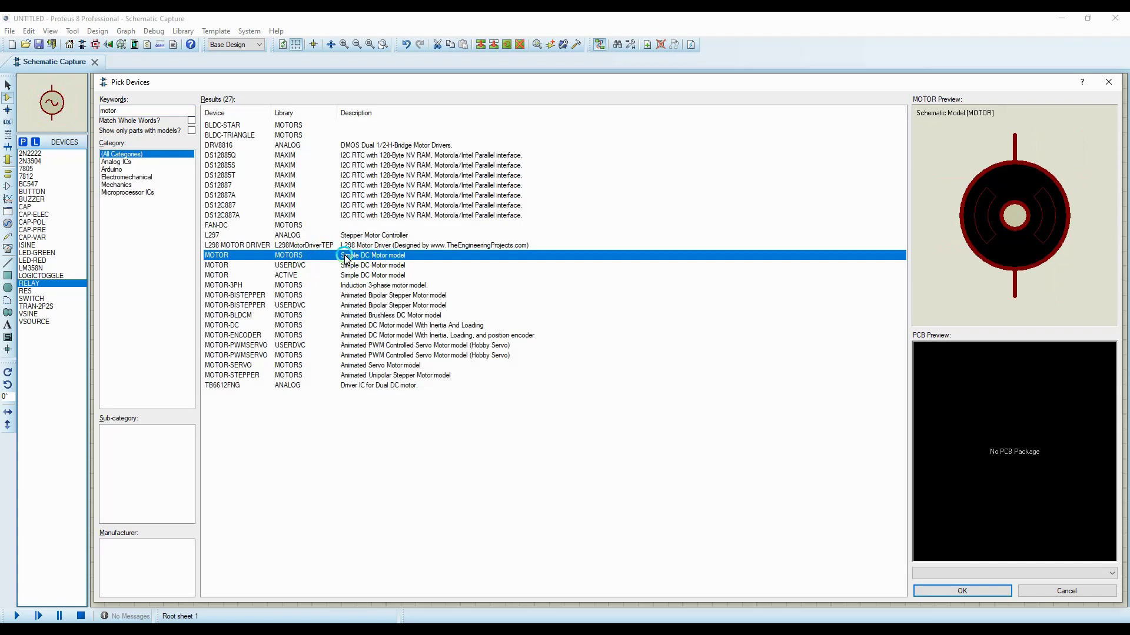
click(290, 276)
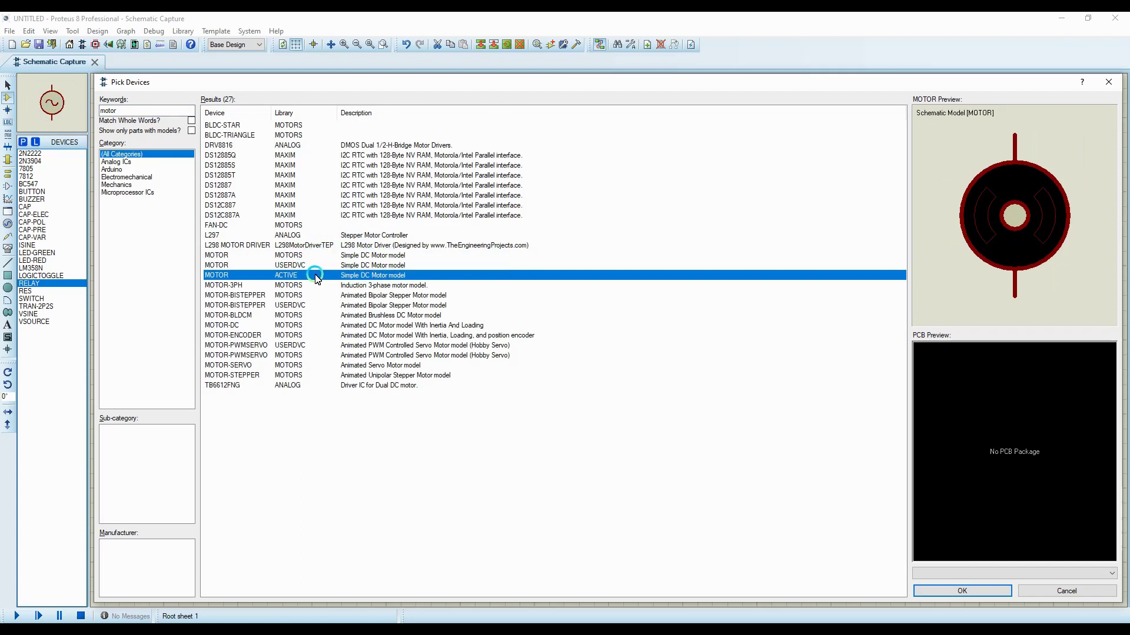
double_click(294, 275)
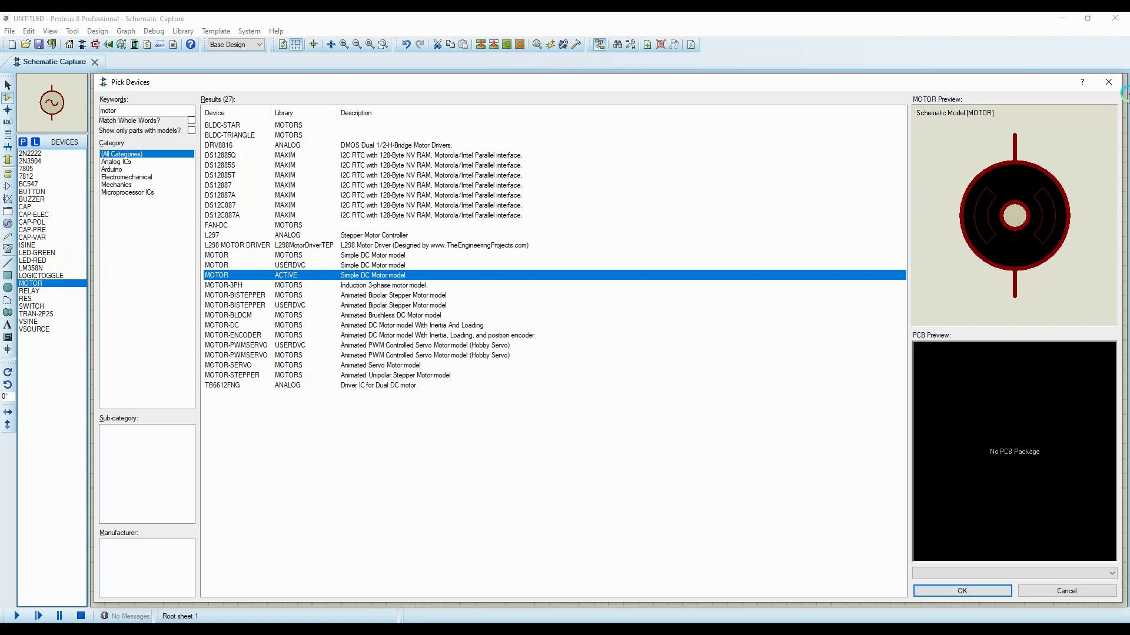
click(1109, 81)
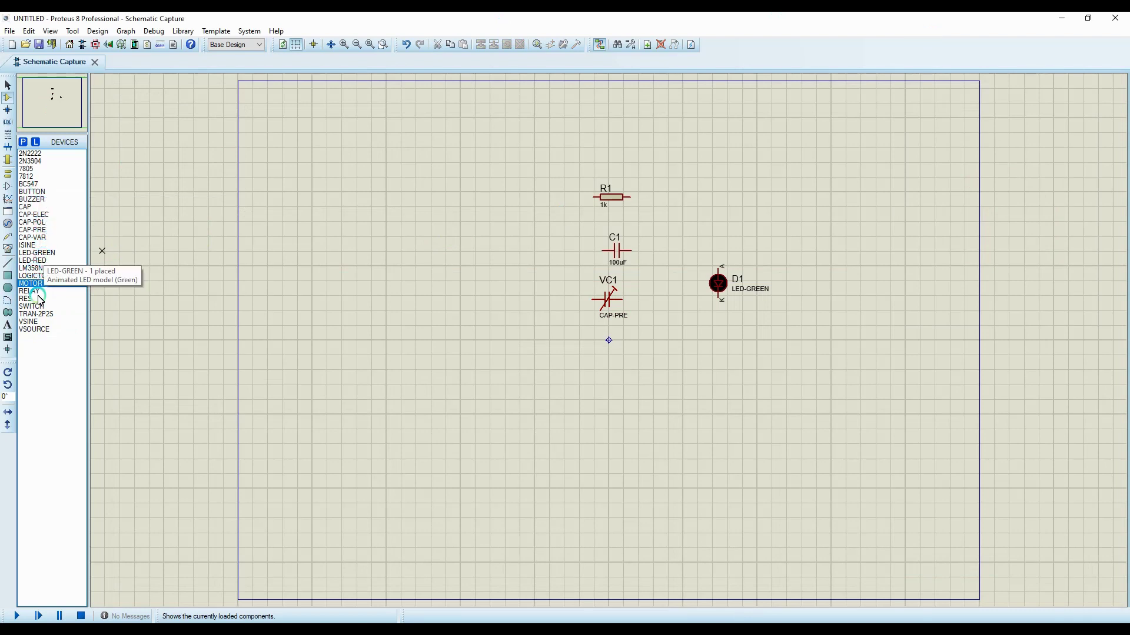
Step: Place the TRAN-2P2S transformer on the schematic to the left of the variable capacitor VC1
click(36, 314)
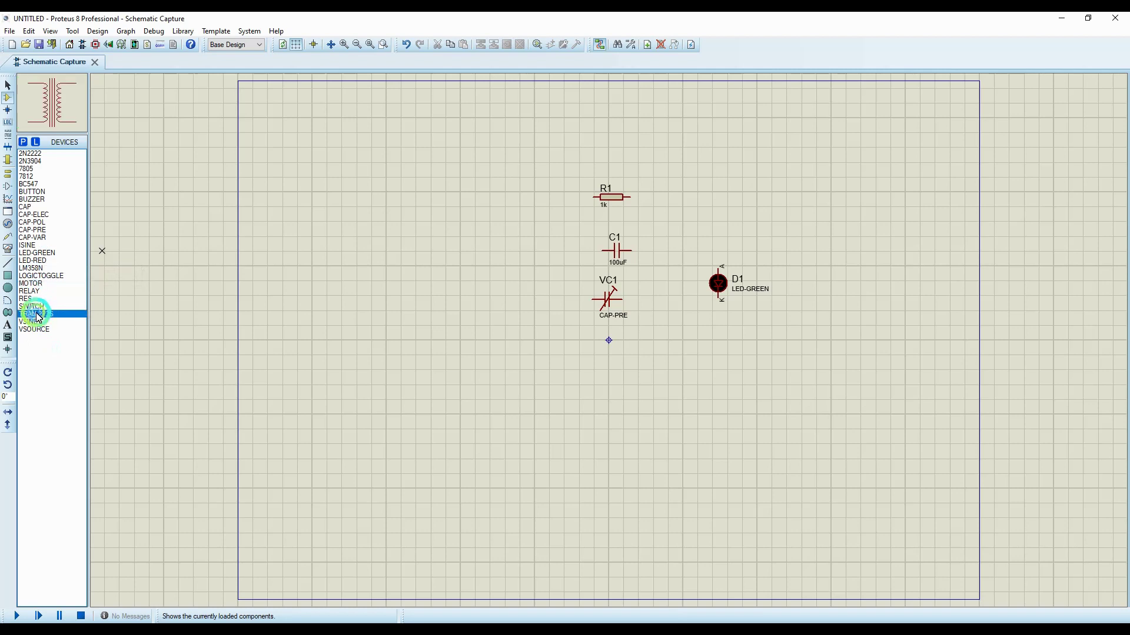
click(505, 310)
click(441, 273)
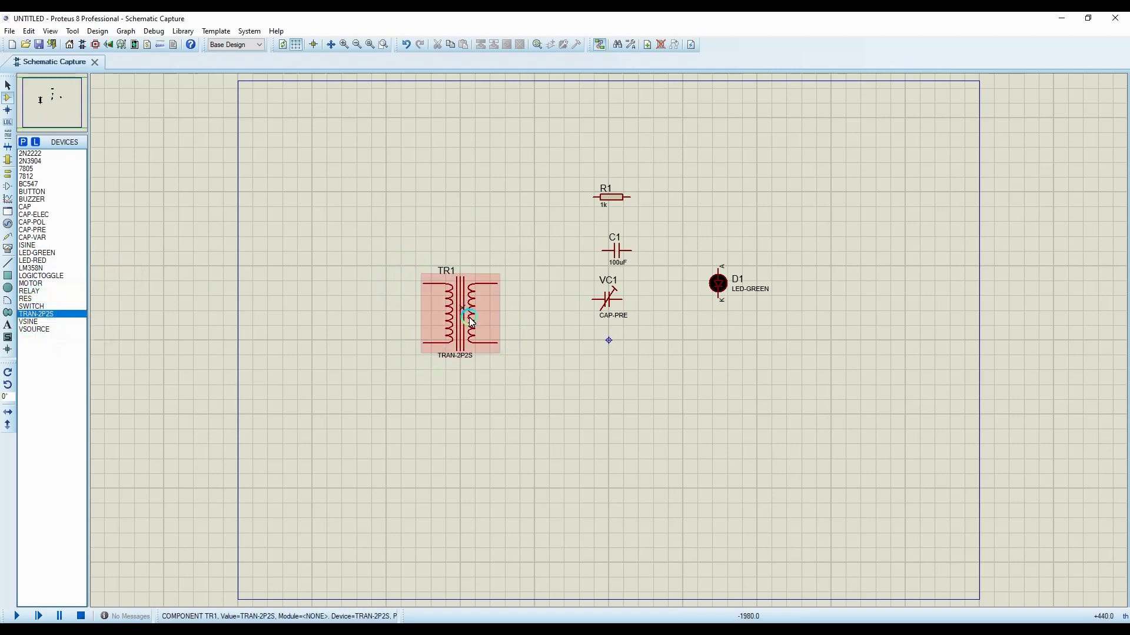
click(393, 270)
Step: Inspect the transformer's inductance, coupling factor and DC resistance properties, keeping them as they are
click(469, 318)
click(464, 315)
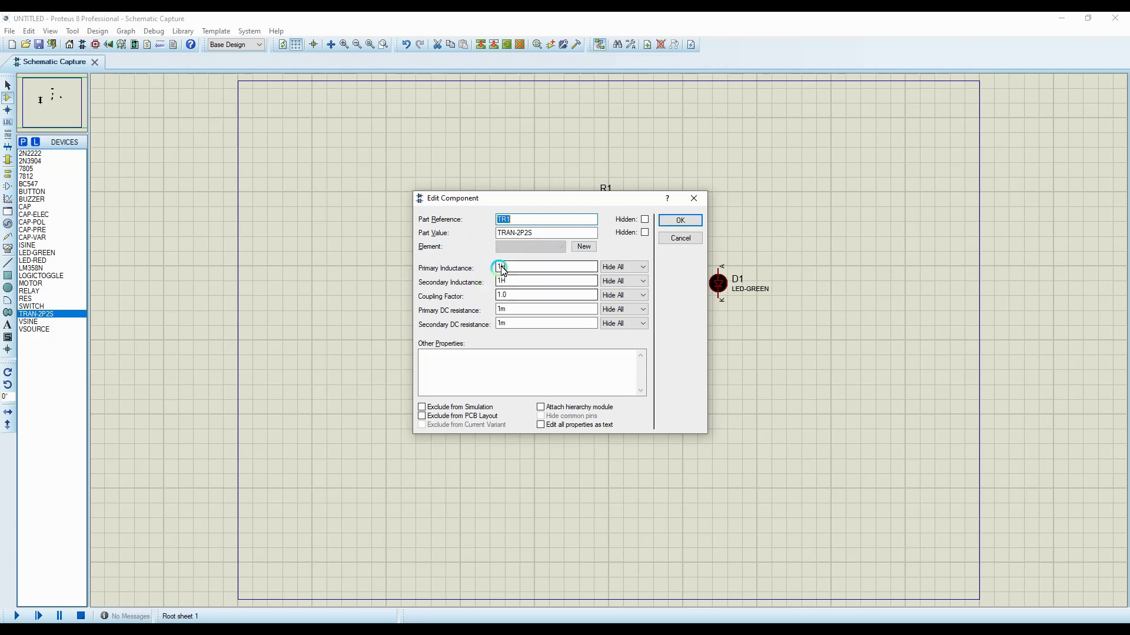
drag(540, 207, 515, 270)
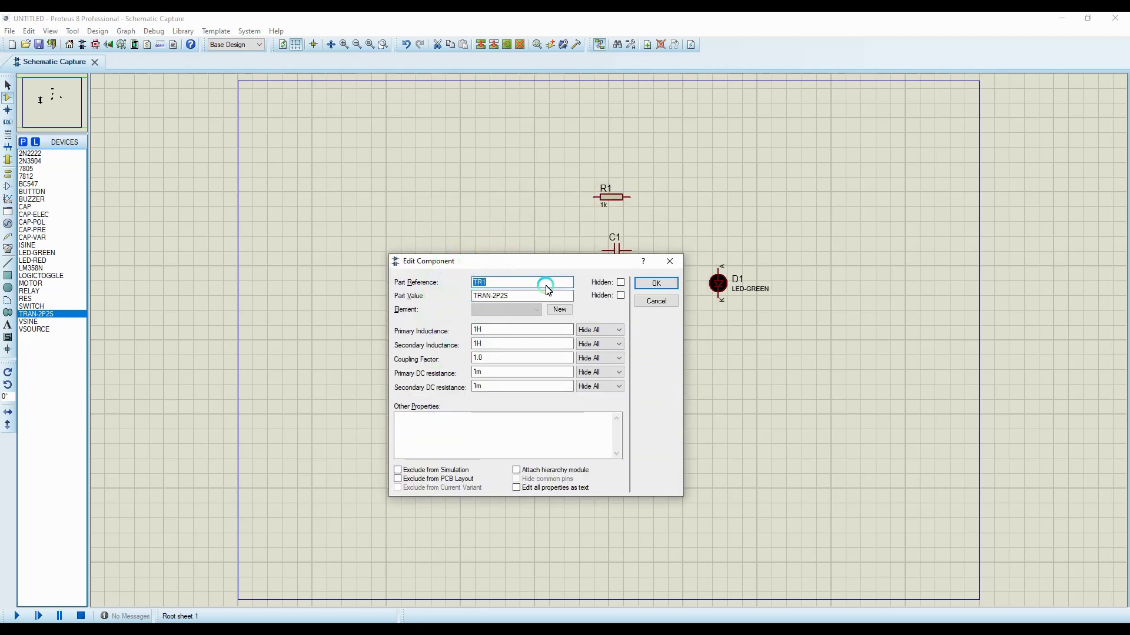
drag(516, 331, 473, 330)
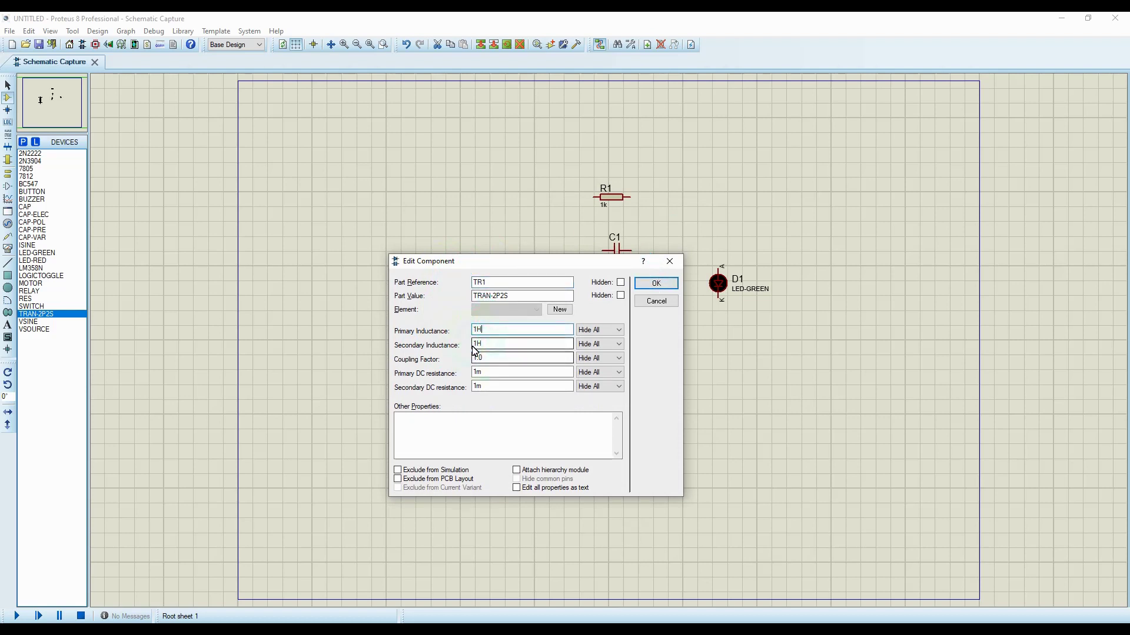
click(657, 284)
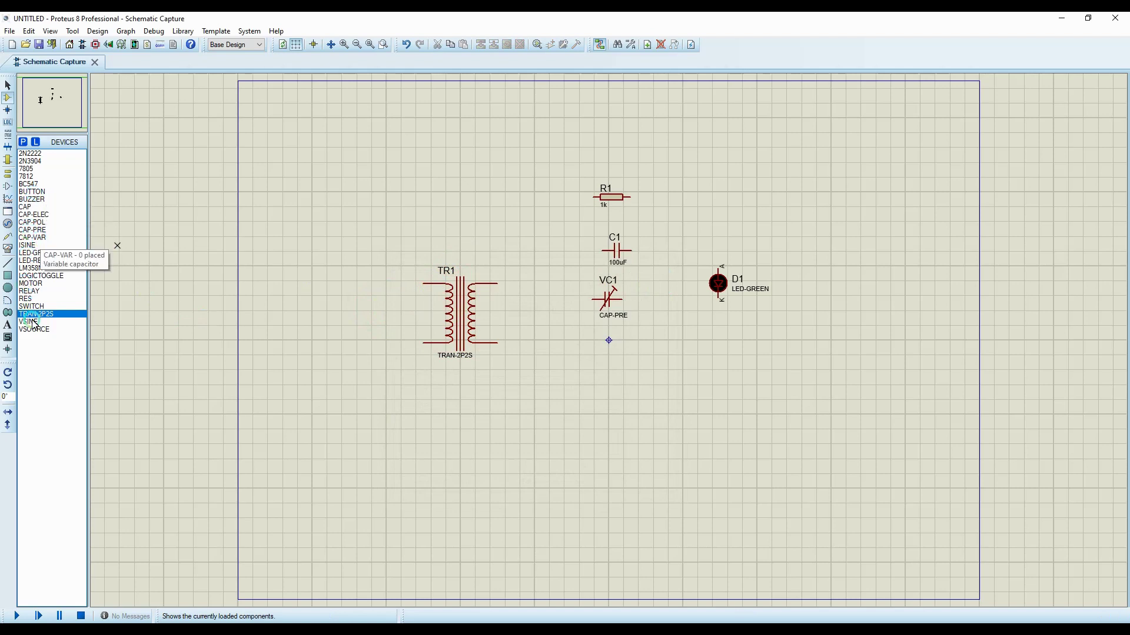
Step: Place an LM358N op-amp on the schematic below and between VC1 and the green LED
click(35, 268)
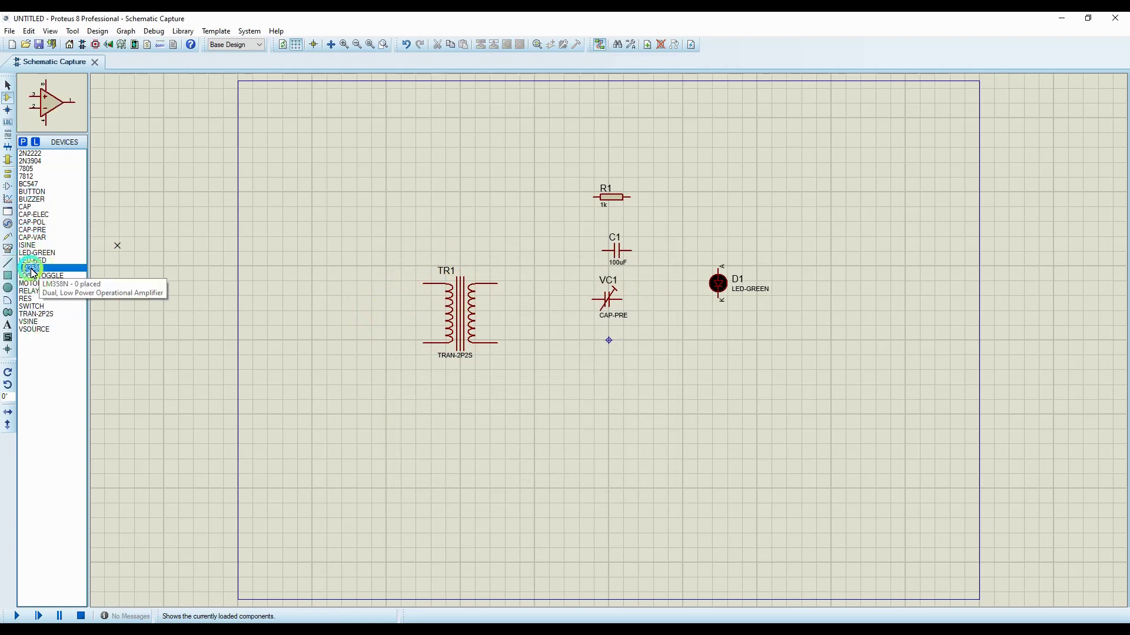
click(664, 407)
click(662, 377)
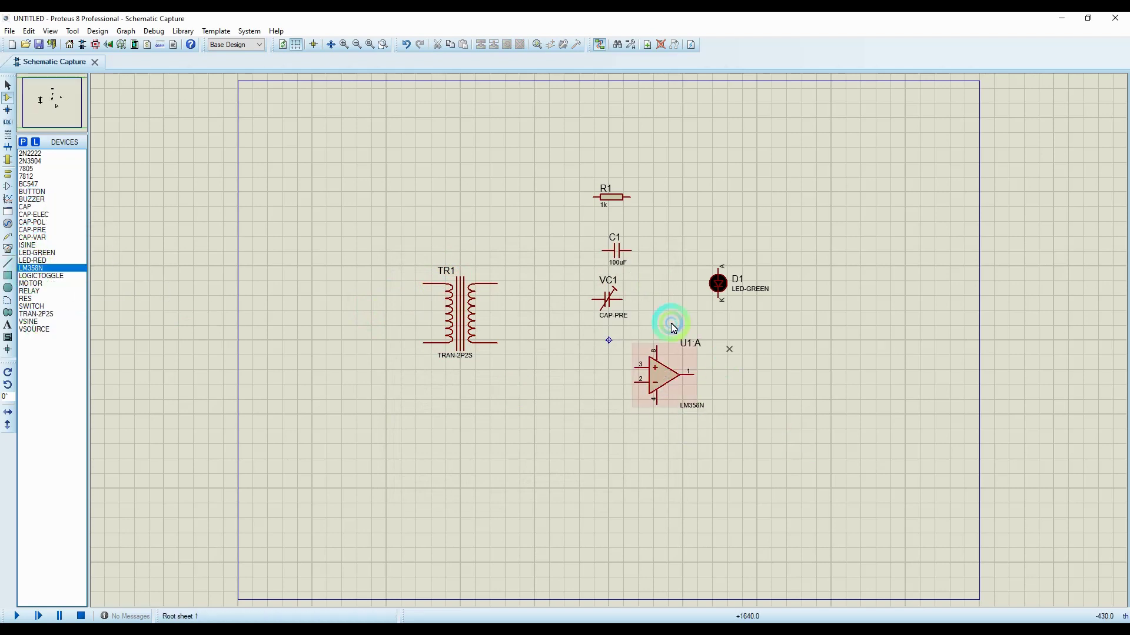
Step: Inspect the LM358N op-amp's component properties, including its model file and PCB package, keeping them as they are
click(659, 375)
click(660, 375)
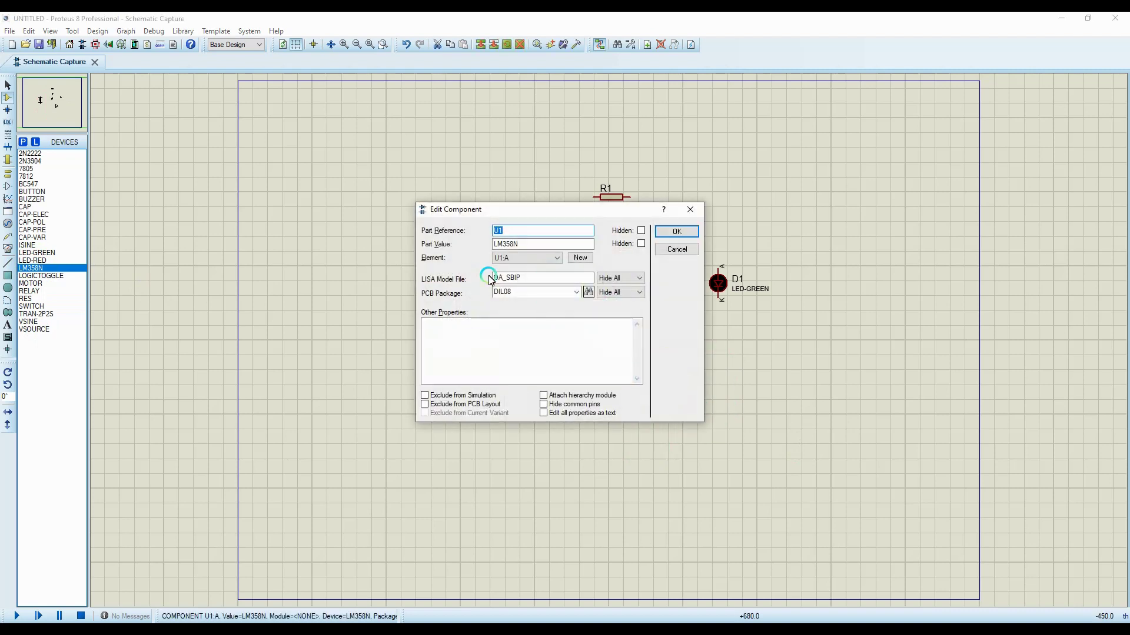
click(677, 249)
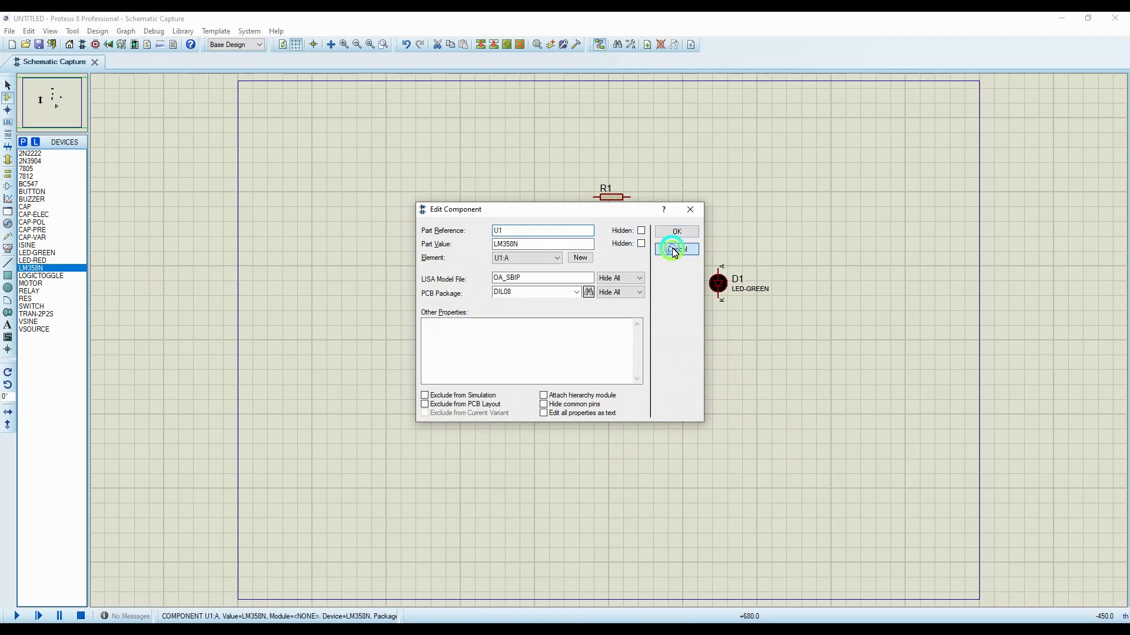
click(701, 413)
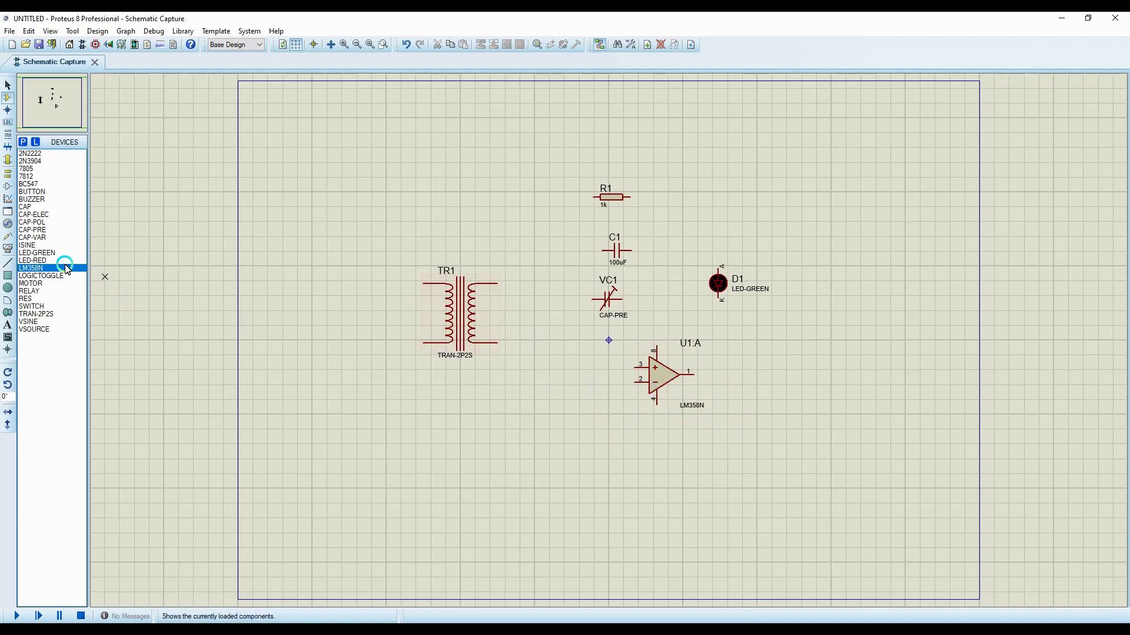
Step: Place a VSOURCE DC voltage source on the schematic, above and to the right of the green LED
click(37, 329)
click(365, 190)
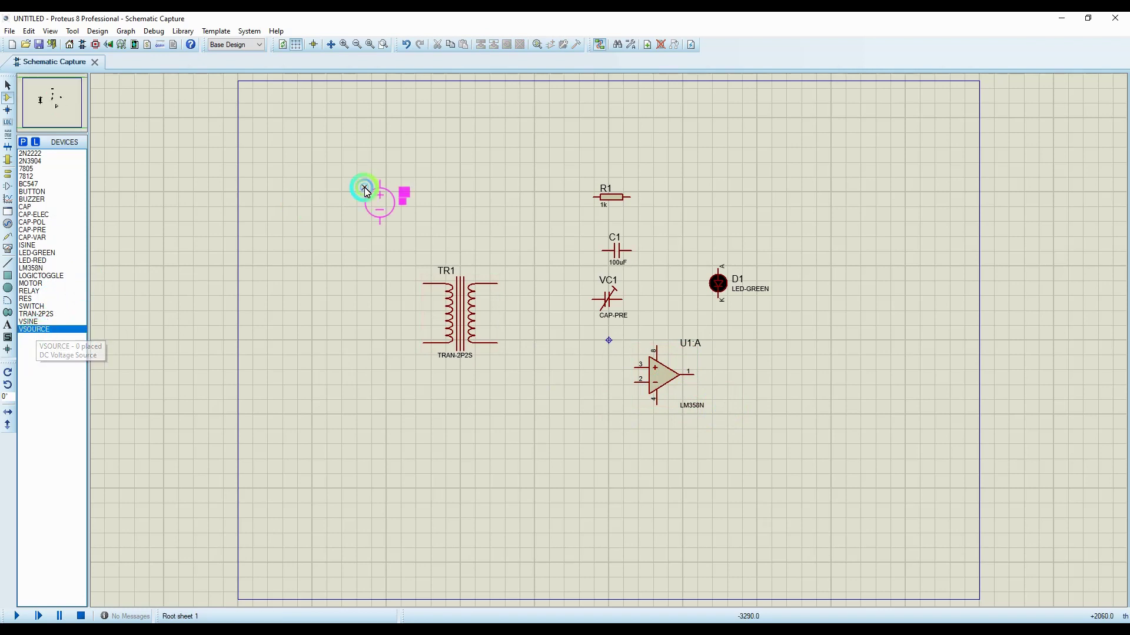
click(877, 196)
click(901, 215)
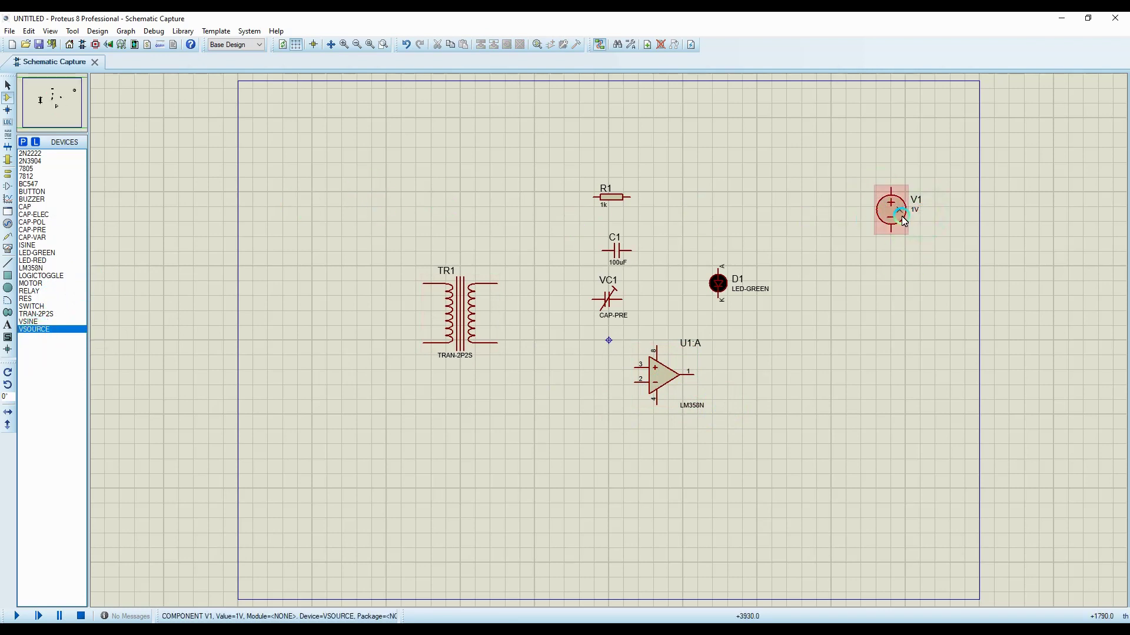
Step: Set the DC voltage source V1's voltage to 12V
click(892, 210)
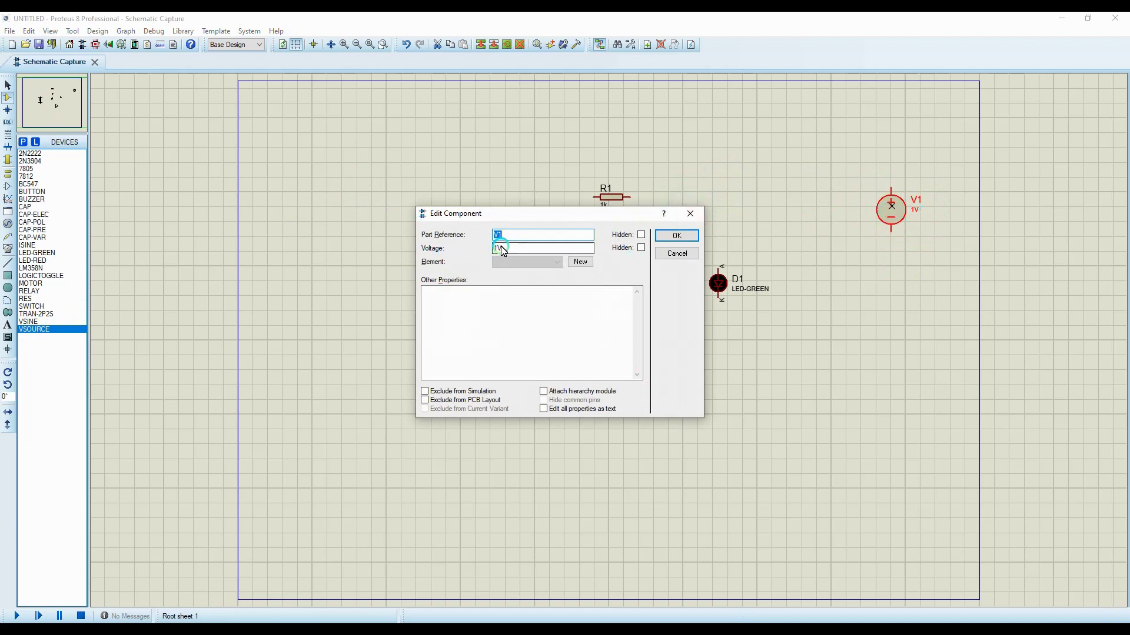
drag(497, 253, 487, 252)
text(12)
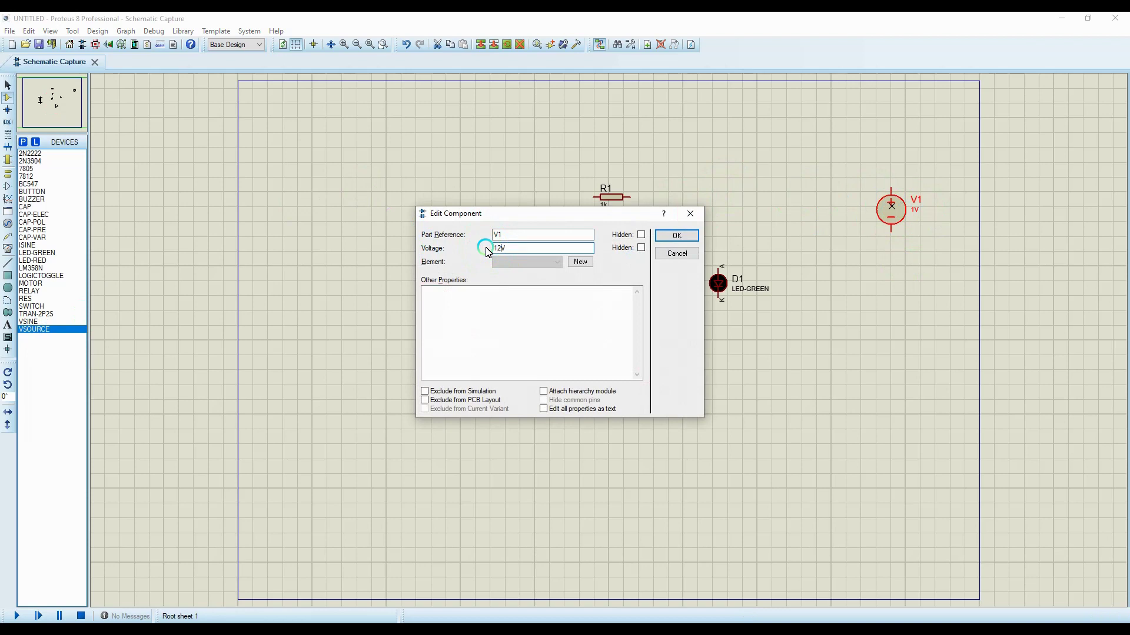
click(678, 235)
click(921, 213)
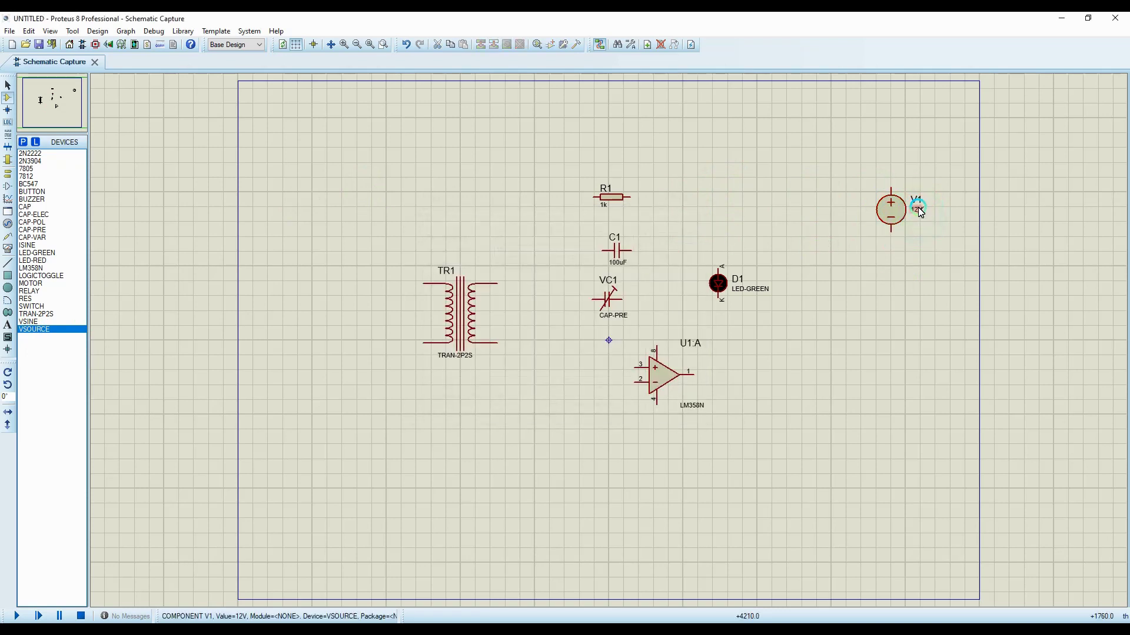
click(905, 231)
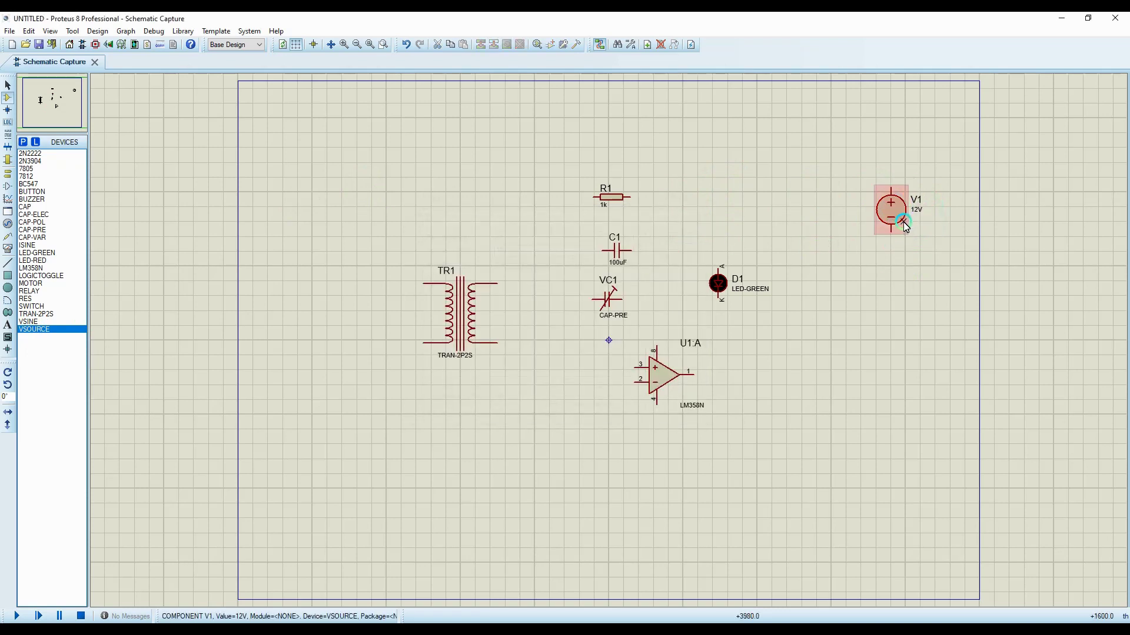
click(859, 200)
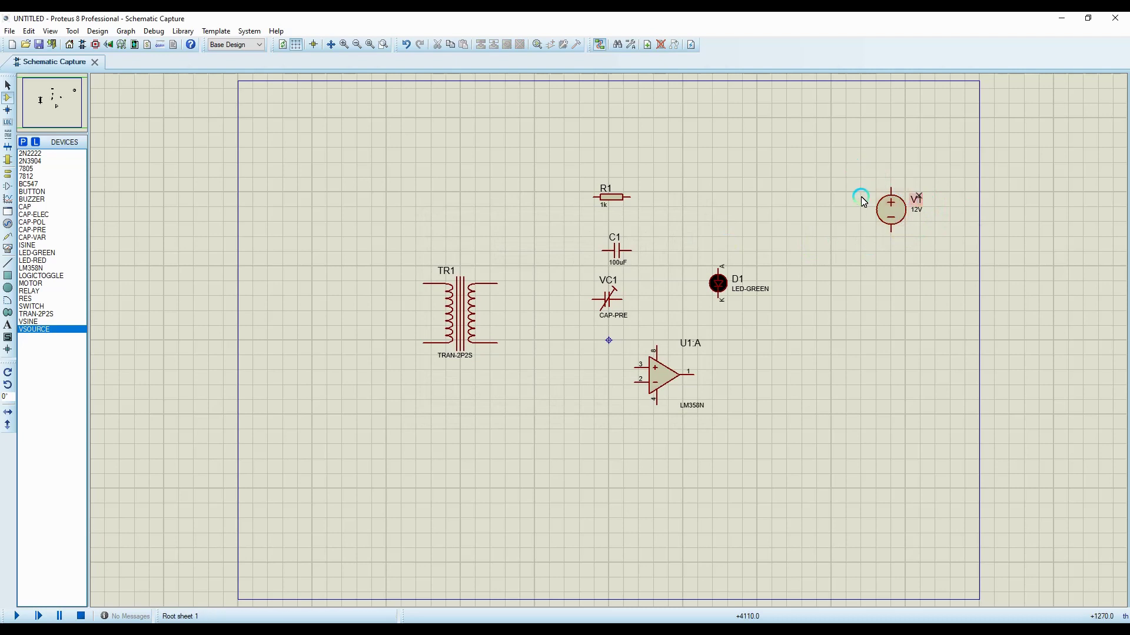
click(904, 211)
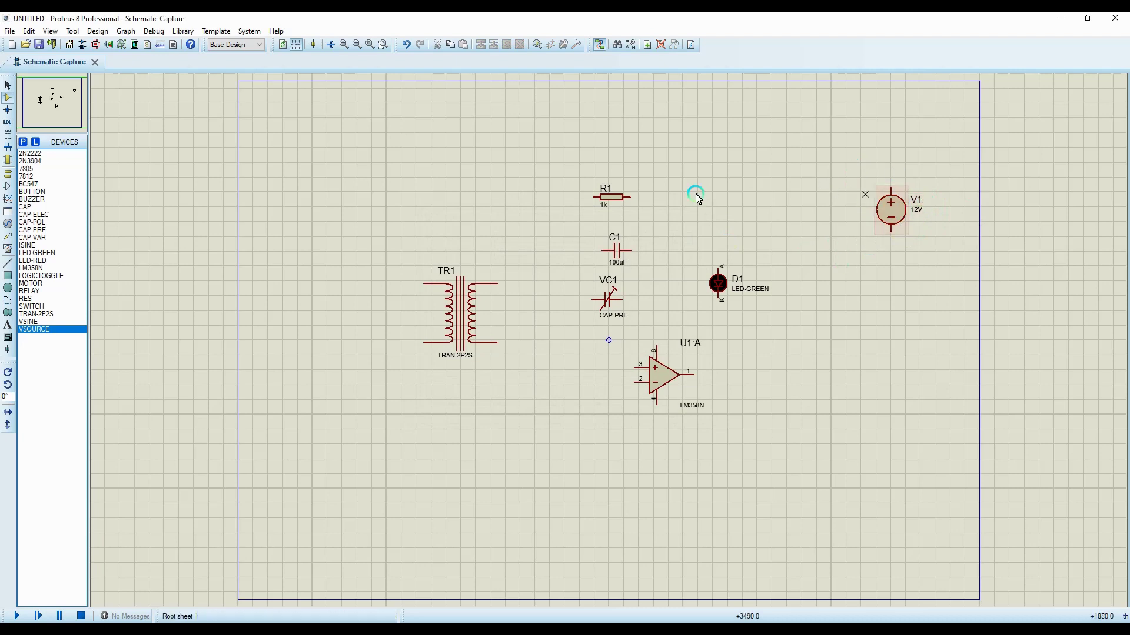
Step: Place a VSINE sine voltage source on the schematic directly below the DC source V1
click(29, 322)
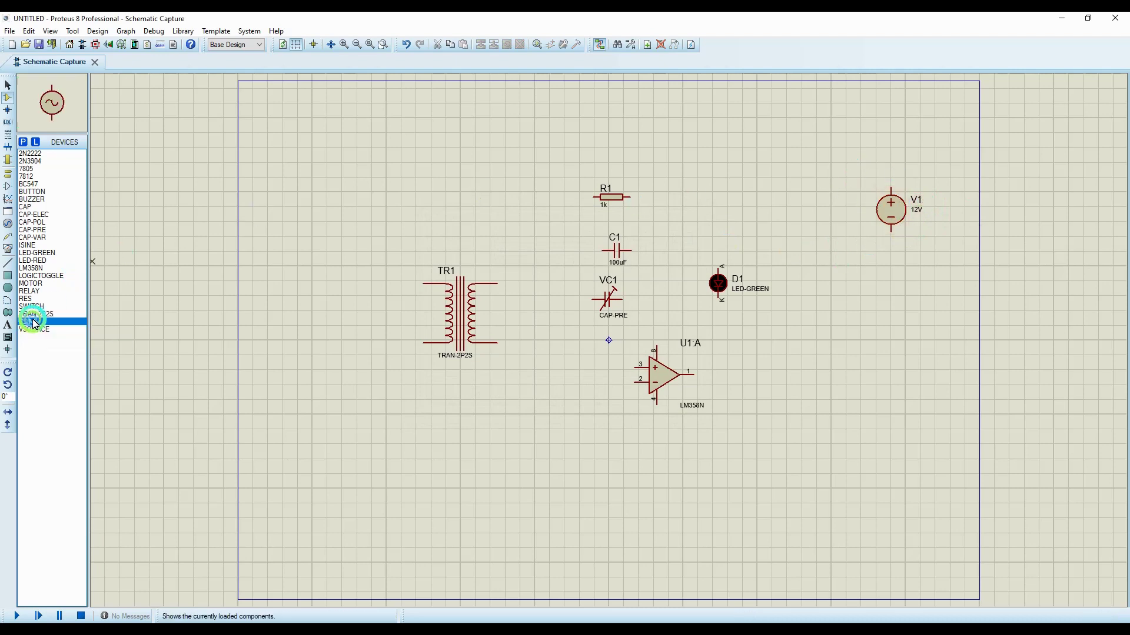
click(866, 282)
click(888, 284)
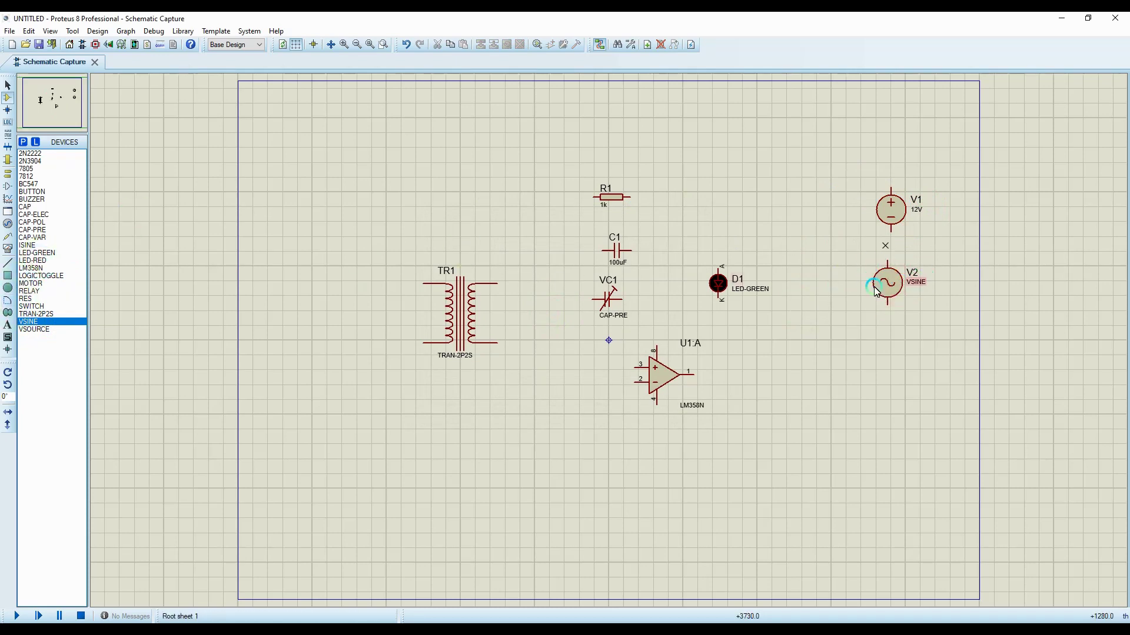
Step: Set the VSINE source's amplitude to 230V and its frequency to 50
click(898, 284)
click(898, 284)
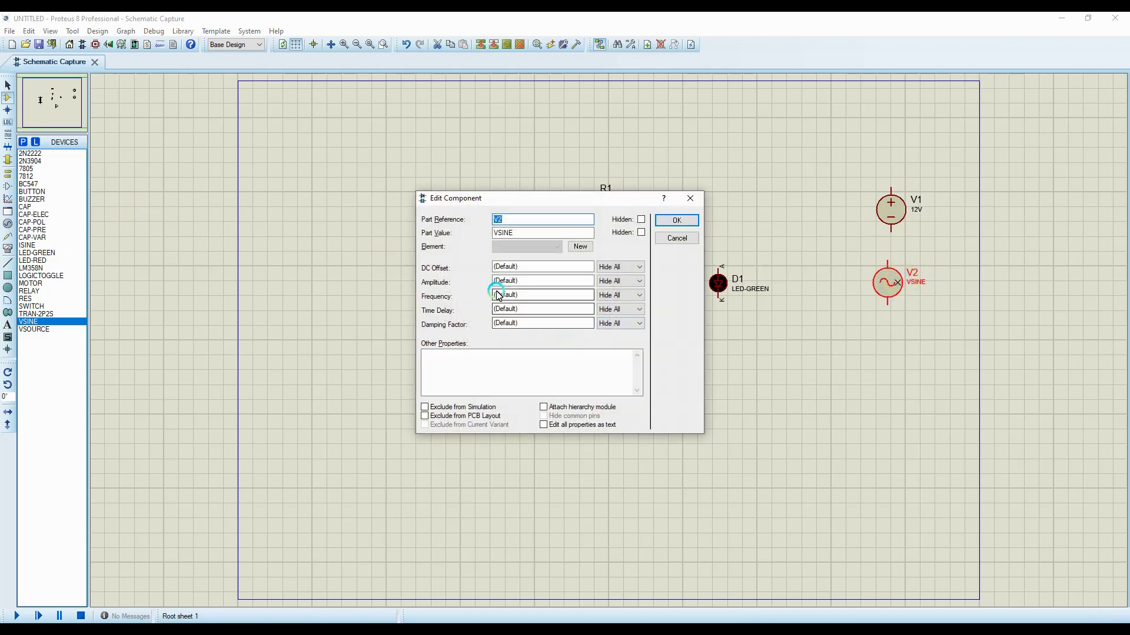
click(543, 284)
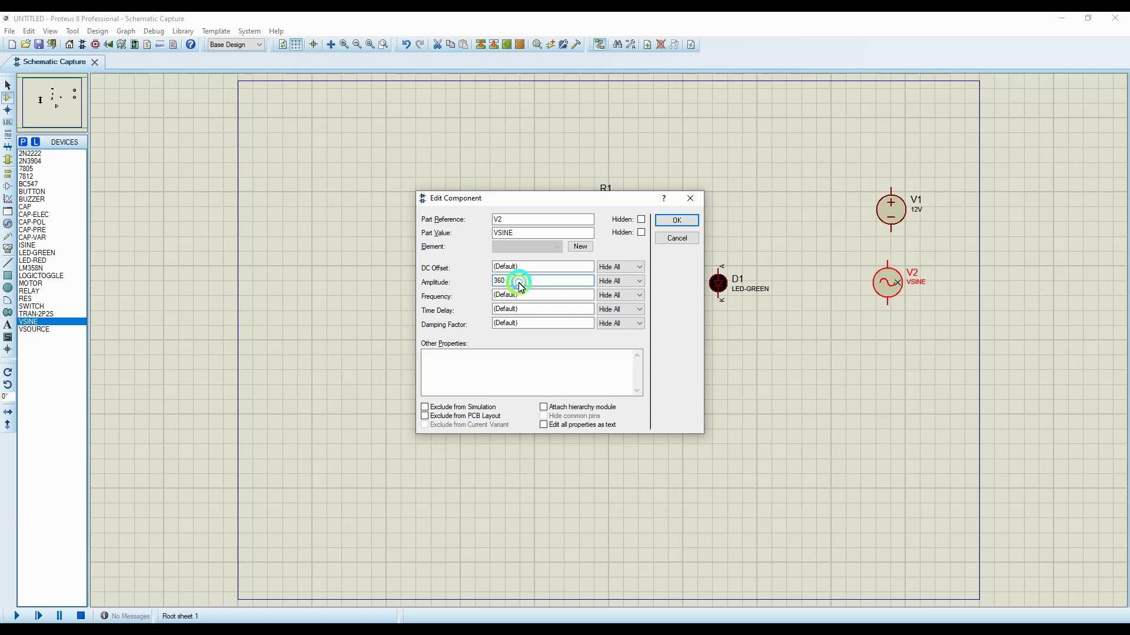
drag(520, 288, 468, 287)
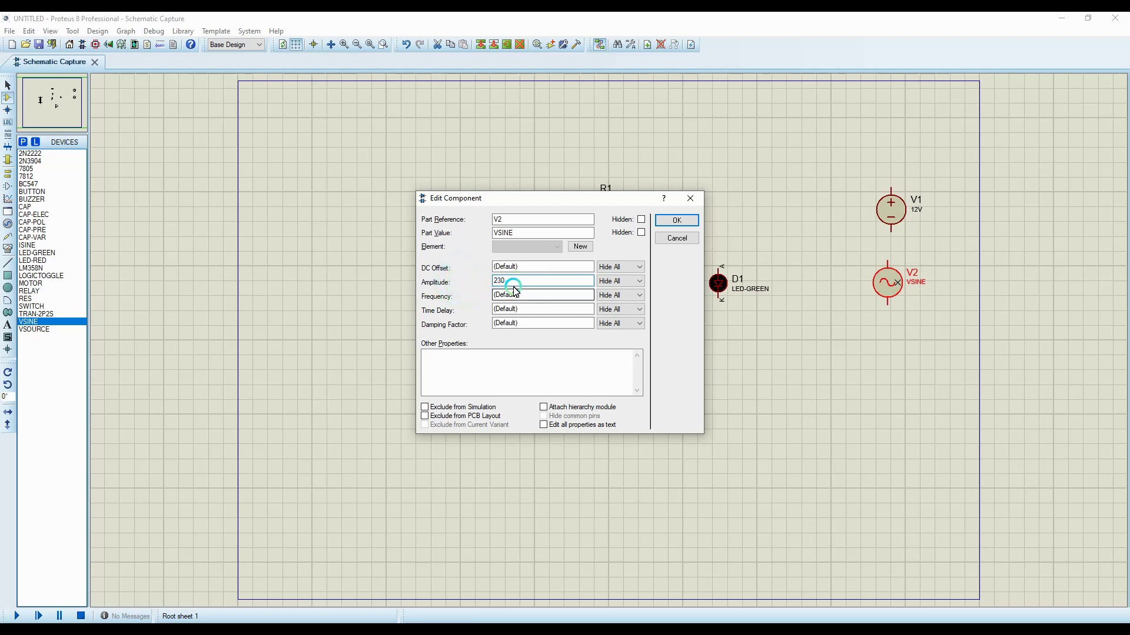
double_click(532, 296)
text(50)
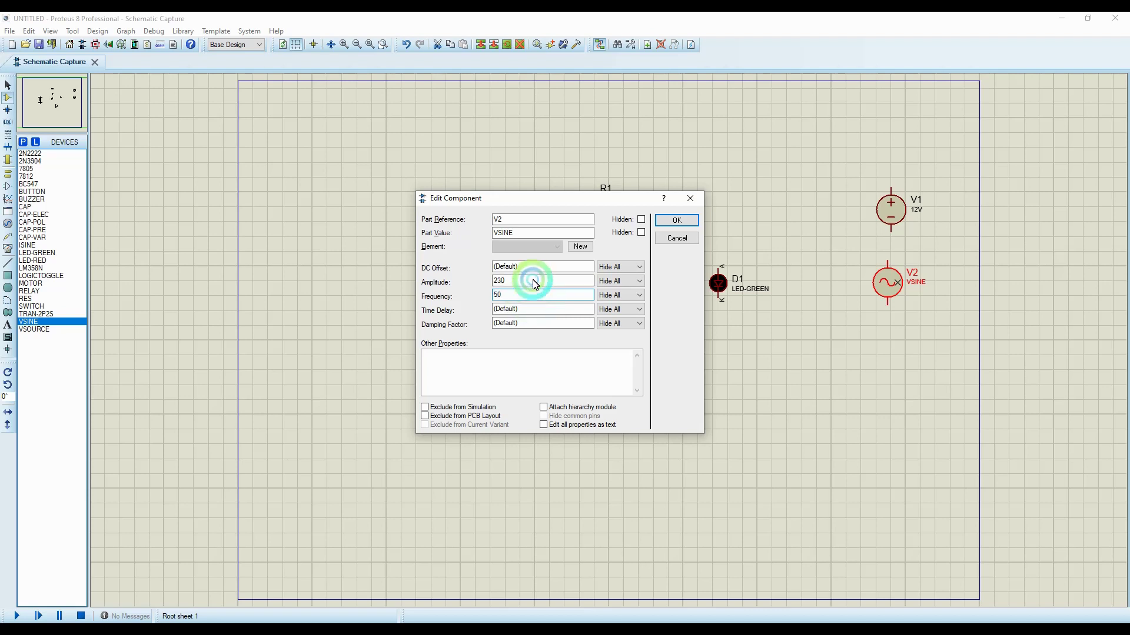
click(534, 283)
click(677, 220)
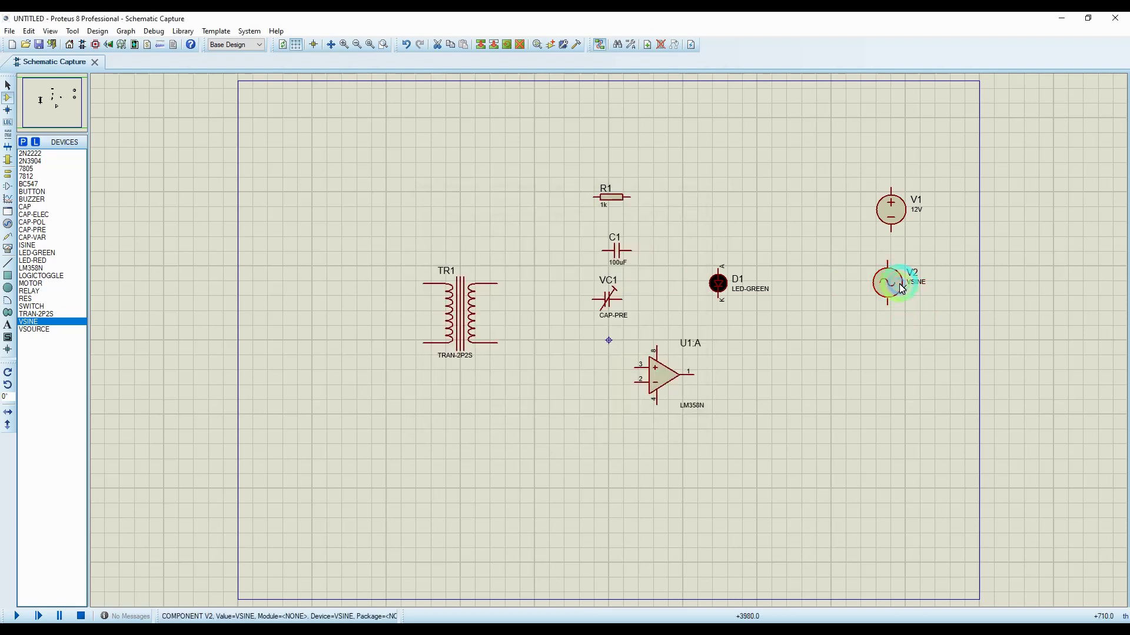
Step: Review the VSINE source's amplitude and frequency settings, keeping them as they are
double_click(876, 272)
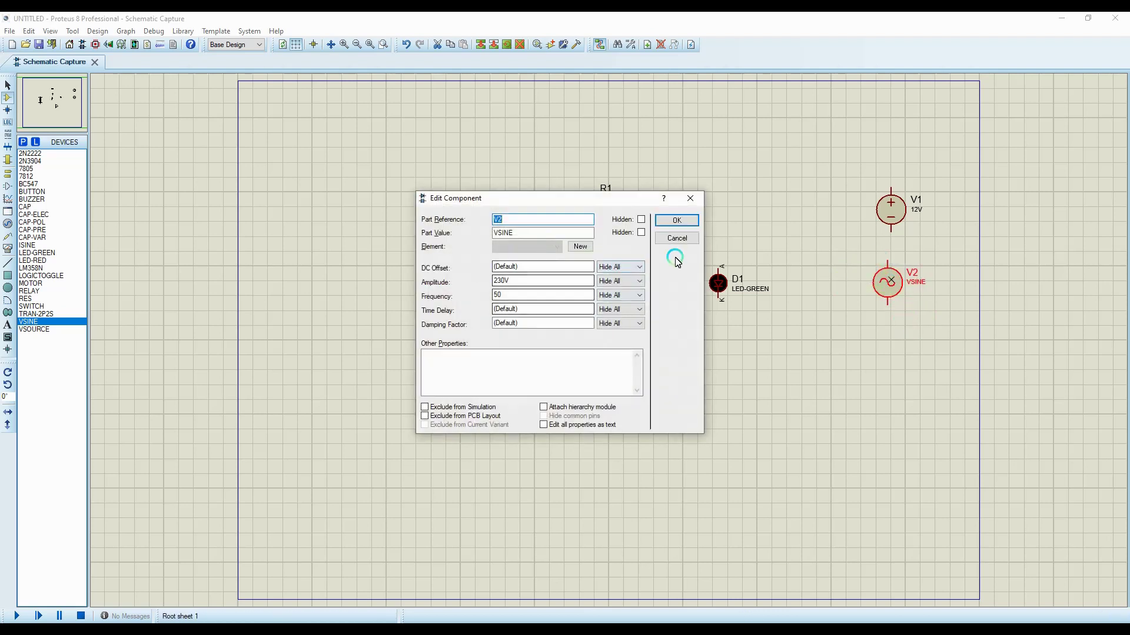
click(503, 283)
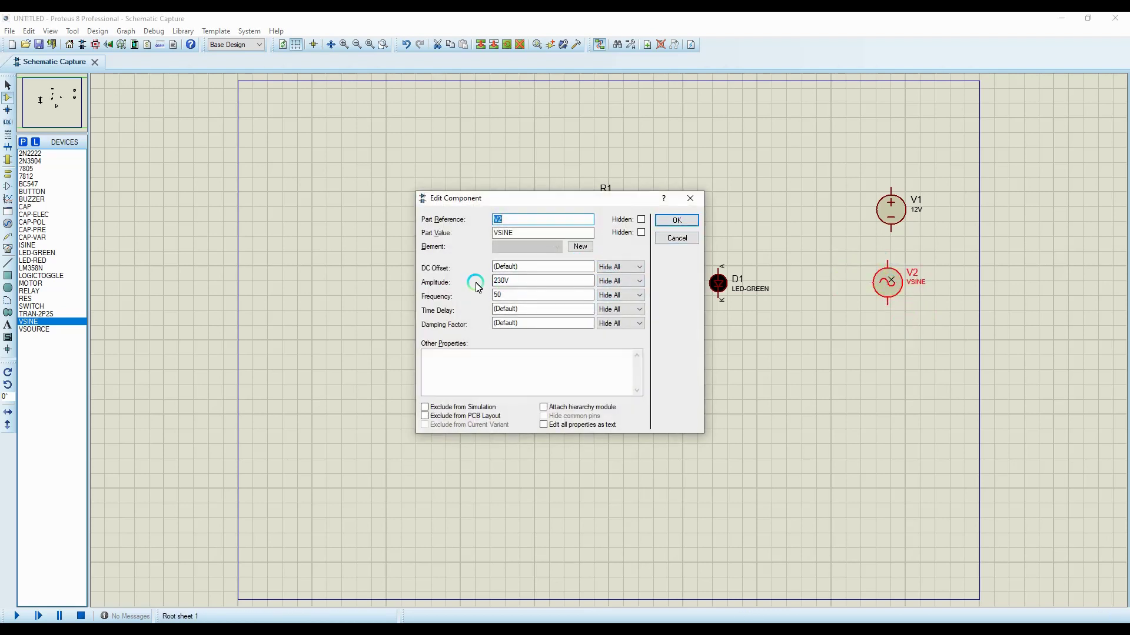
click(493, 282)
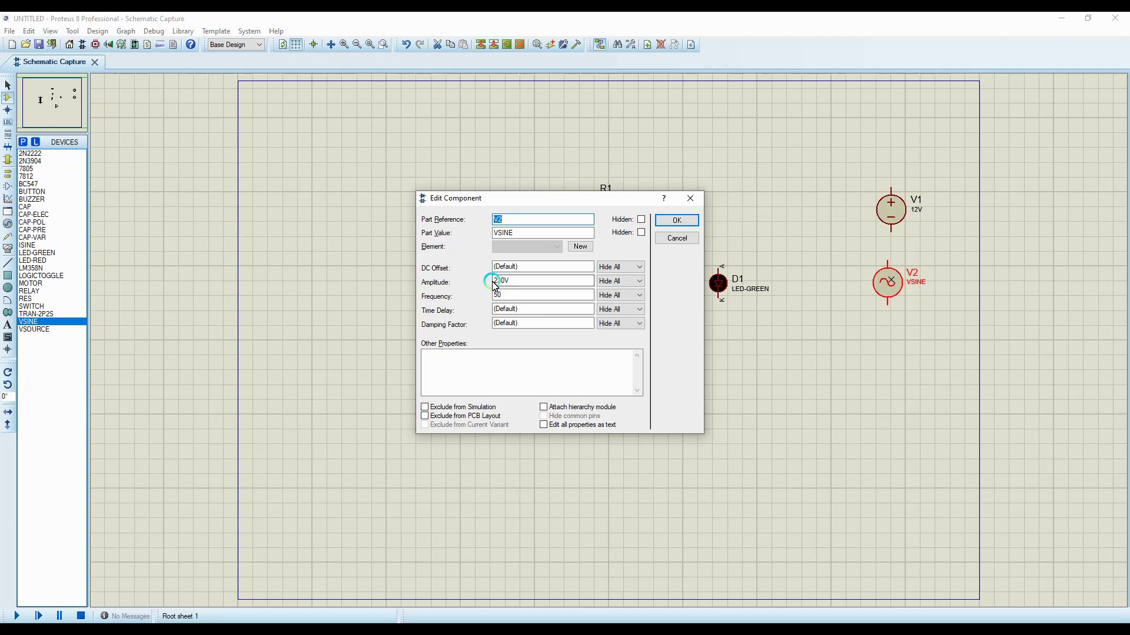
click(677, 221)
click(372, 302)
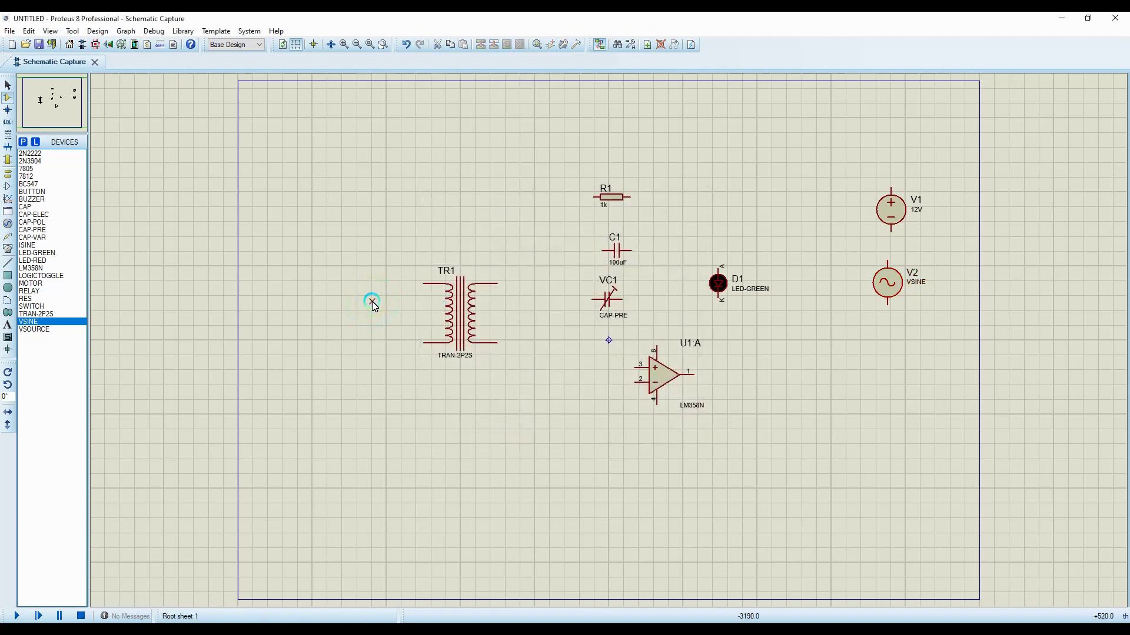
Step: Place an ISINE sine current source on the schematic below the VSINE source V2
click(61, 334)
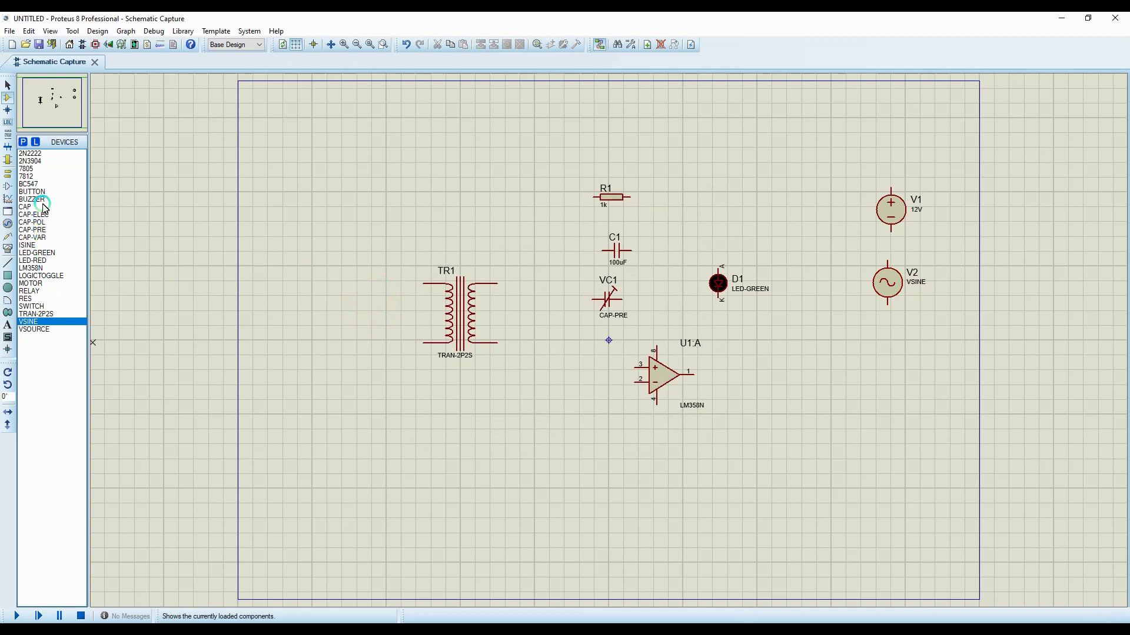
click(26, 246)
click(820, 375)
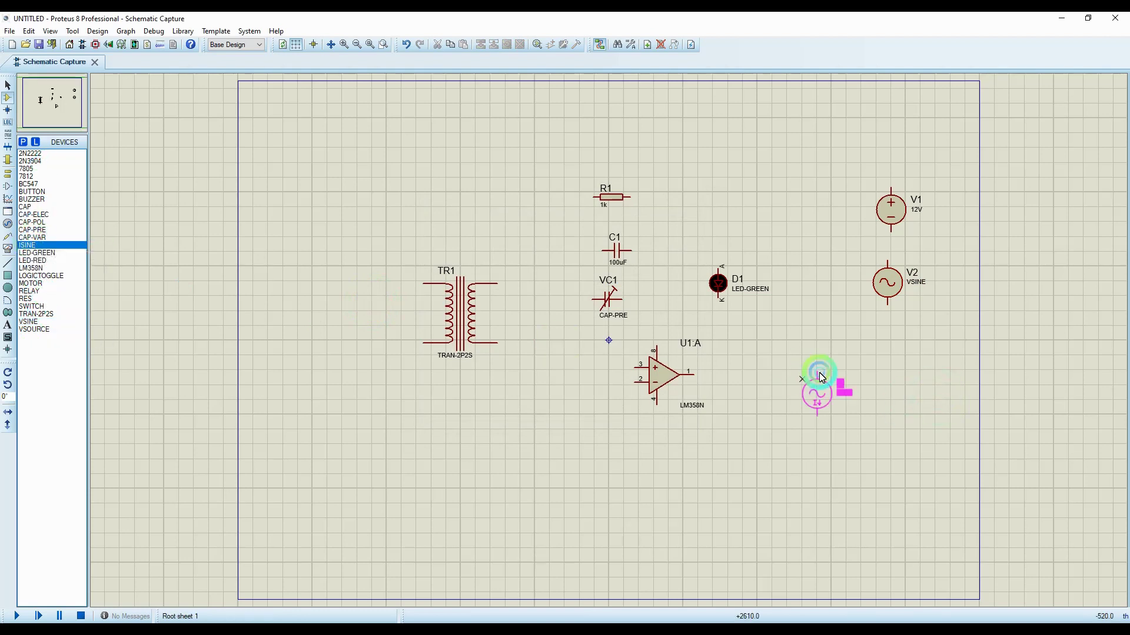
click(866, 373)
Step: Set the ISINE current source's frequency to 50 and its amplitude to 5
click(870, 375)
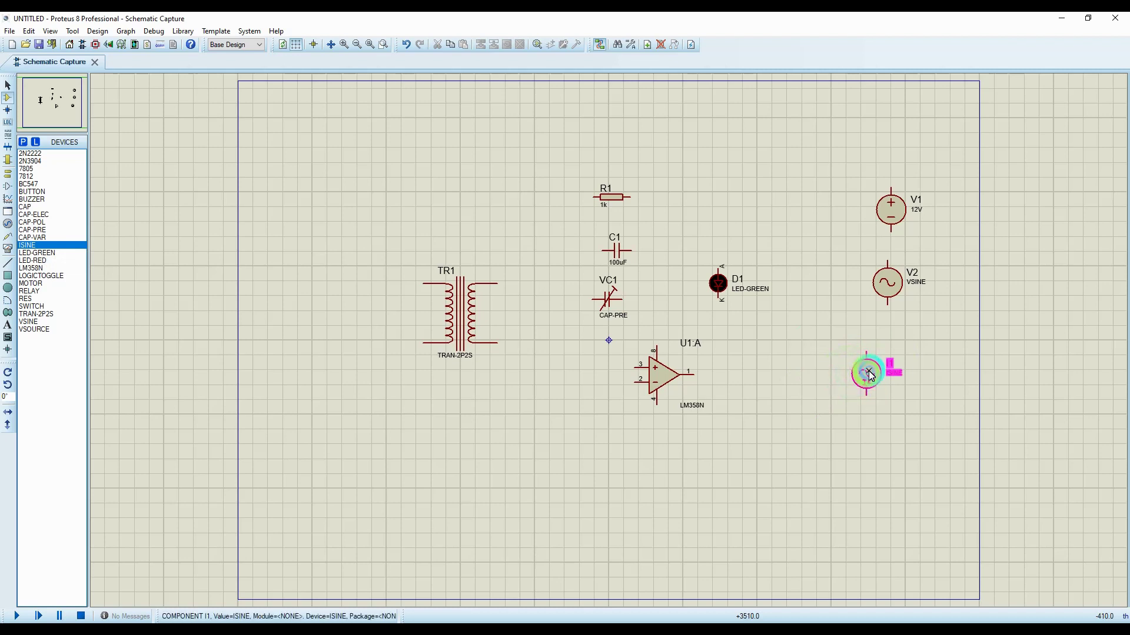
click(509, 297)
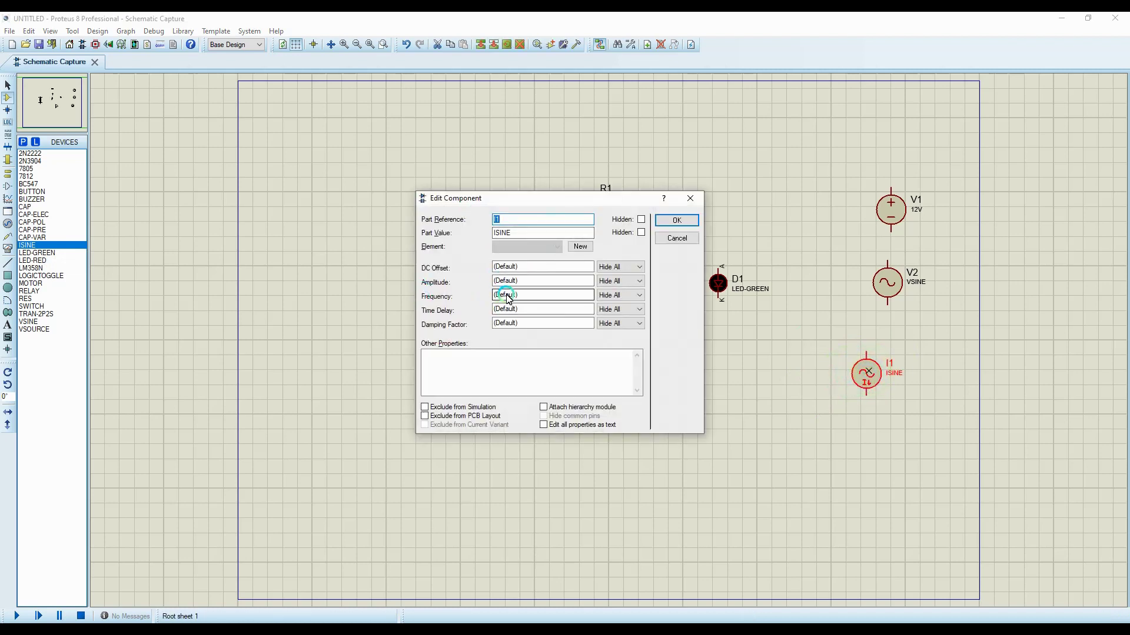
double_click(539, 293)
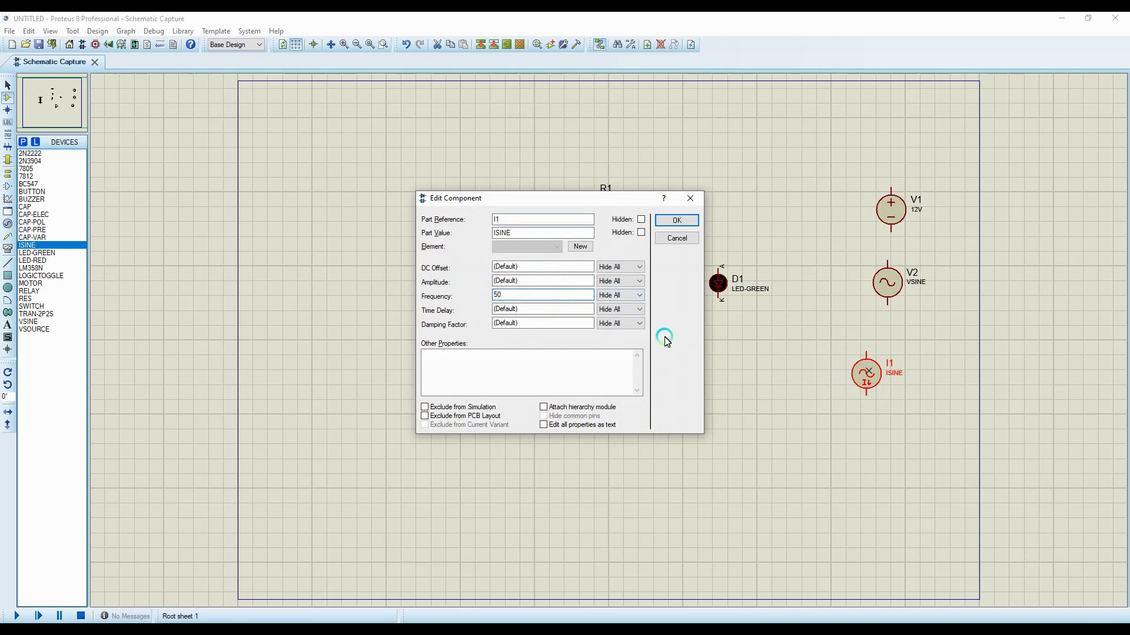
double_click(542, 281)
text(5)
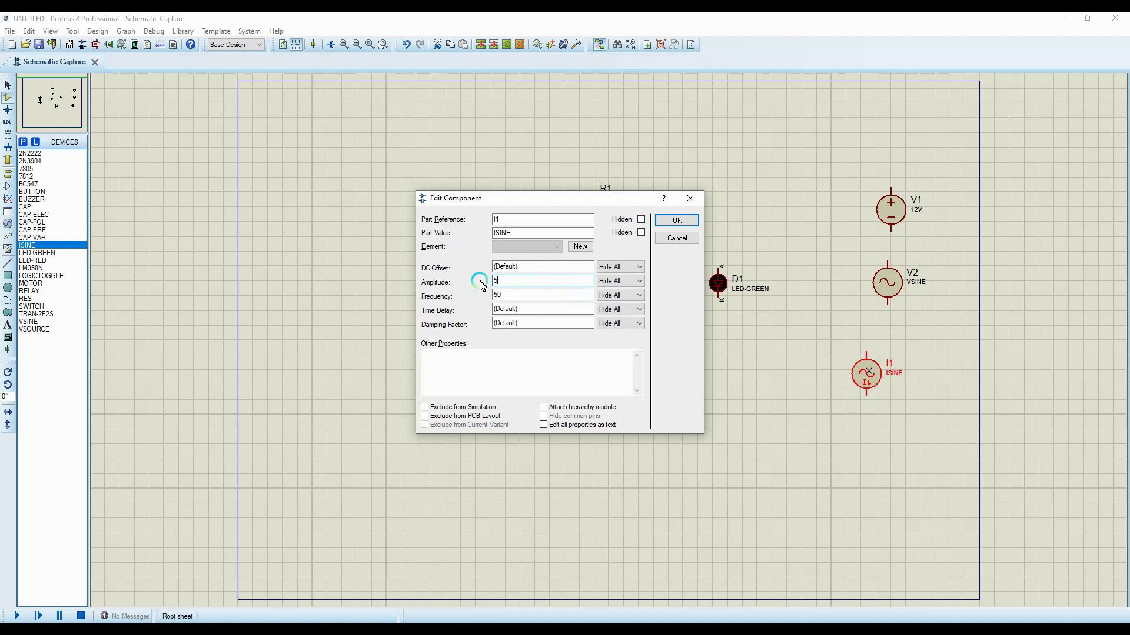
click(517, 295)
click(505, 281)
click(514, 297)
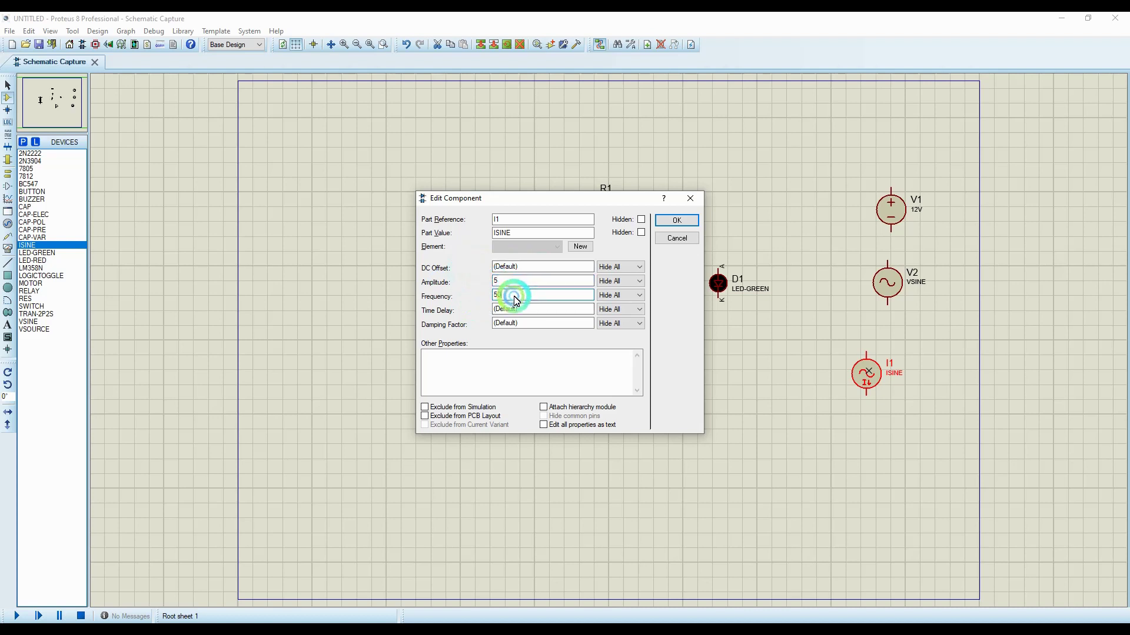
click(504, 281)
click(677, 226)
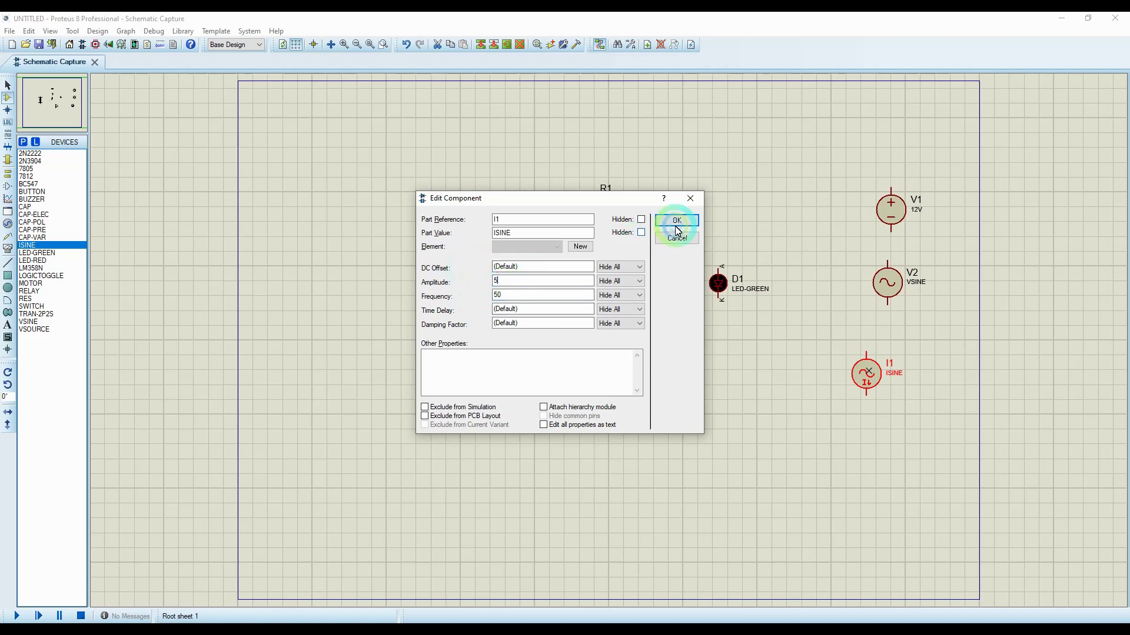
click(772, 366)
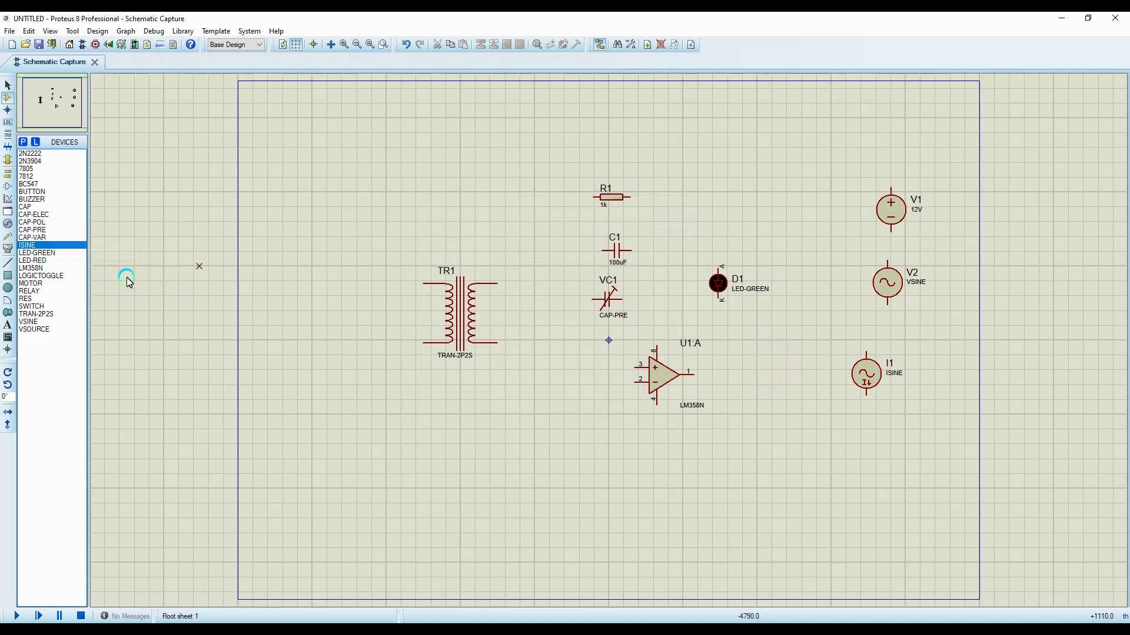
Step: Place a LOGICTOGGLE between the op-amp and the ISINE source, and switch its state to 1 and back to 0
click(37, 275)
click(587, 363)
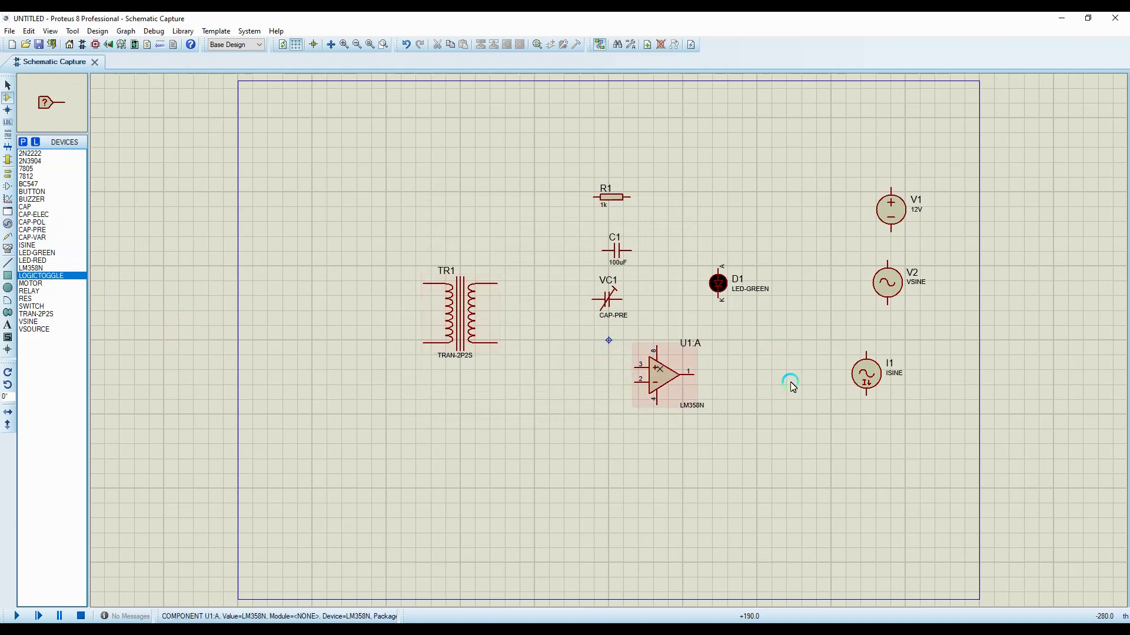
click(762, 393)
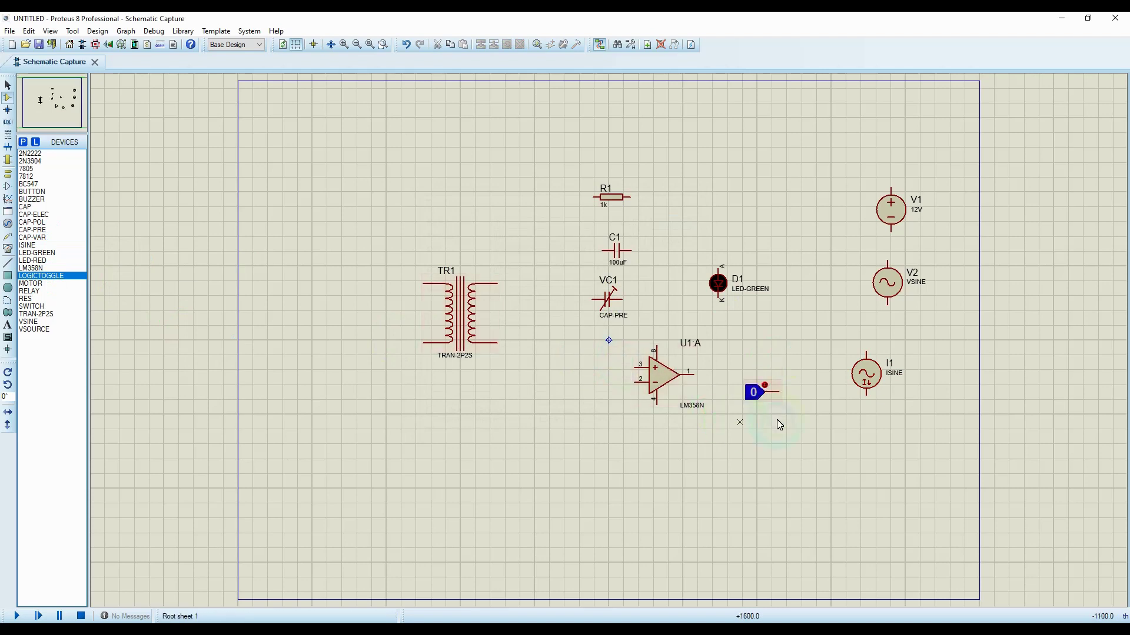
click(764, 386)
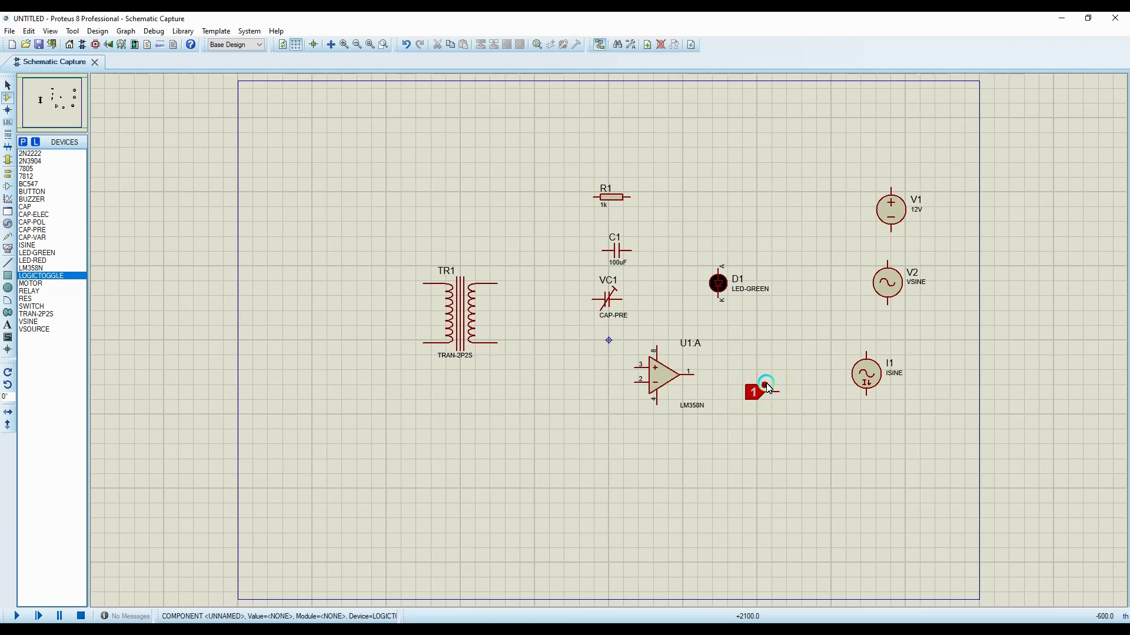
click(765, 386)
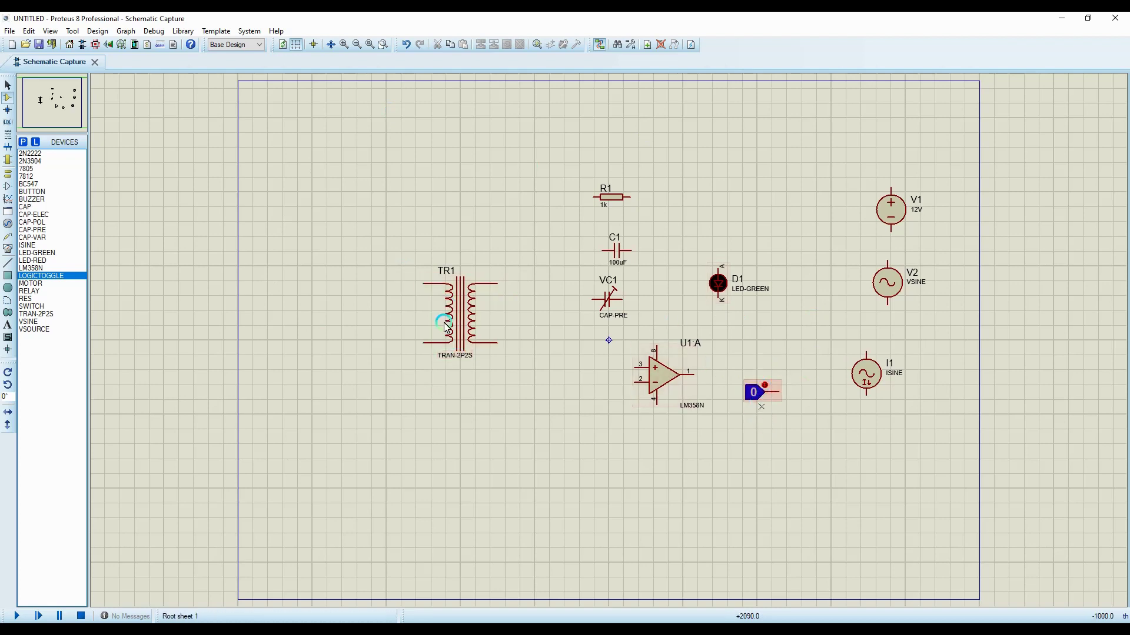
Step: Place a BUTTON above the LED and to the left of source V1, and operate its actuator closed and open
click(32, 192)
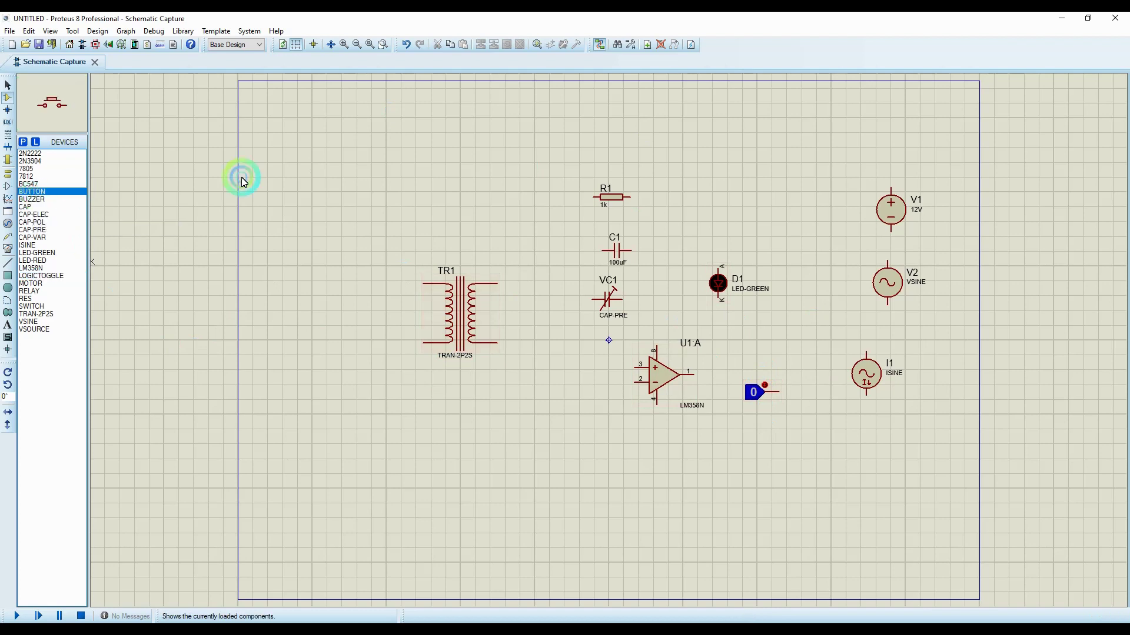
click(765, 170)
click(770, 172)
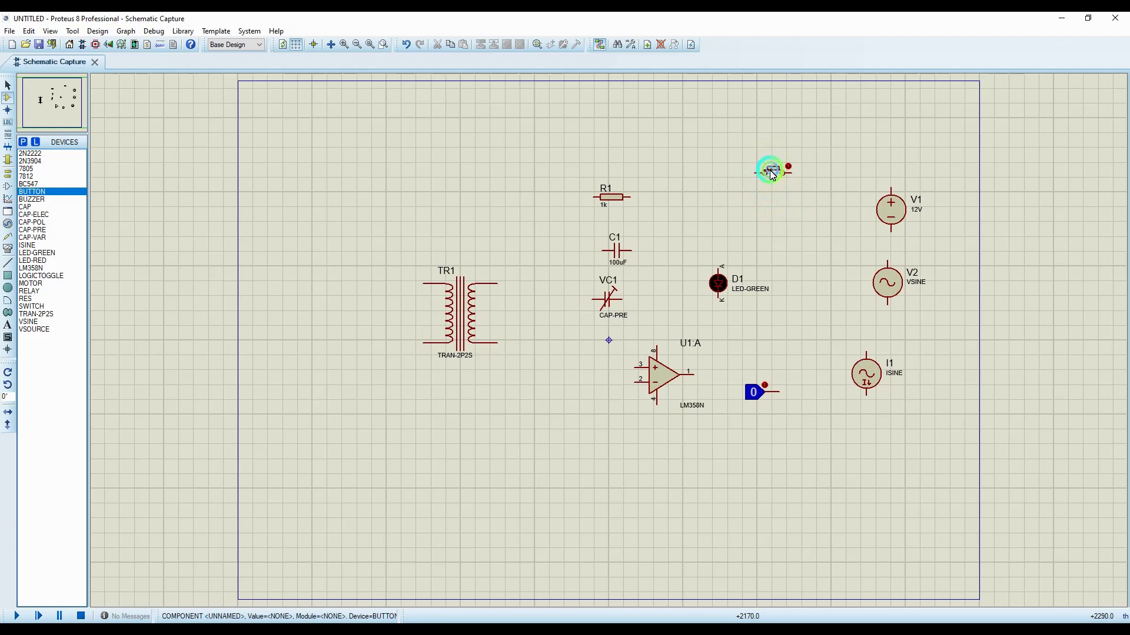
click(811, 171)
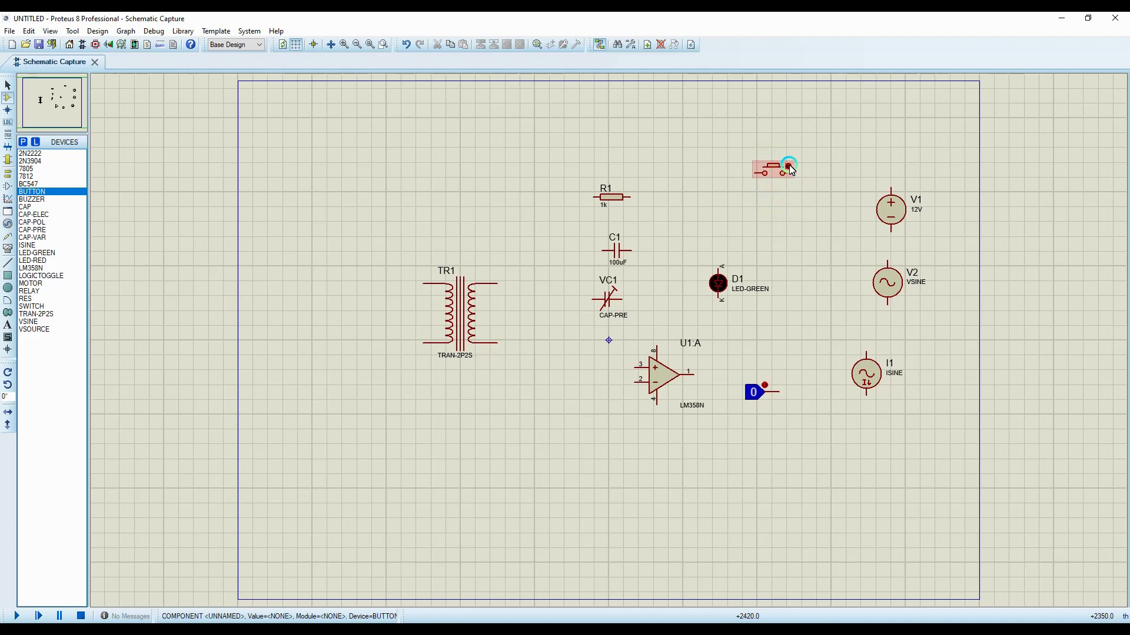
click(799, 170)
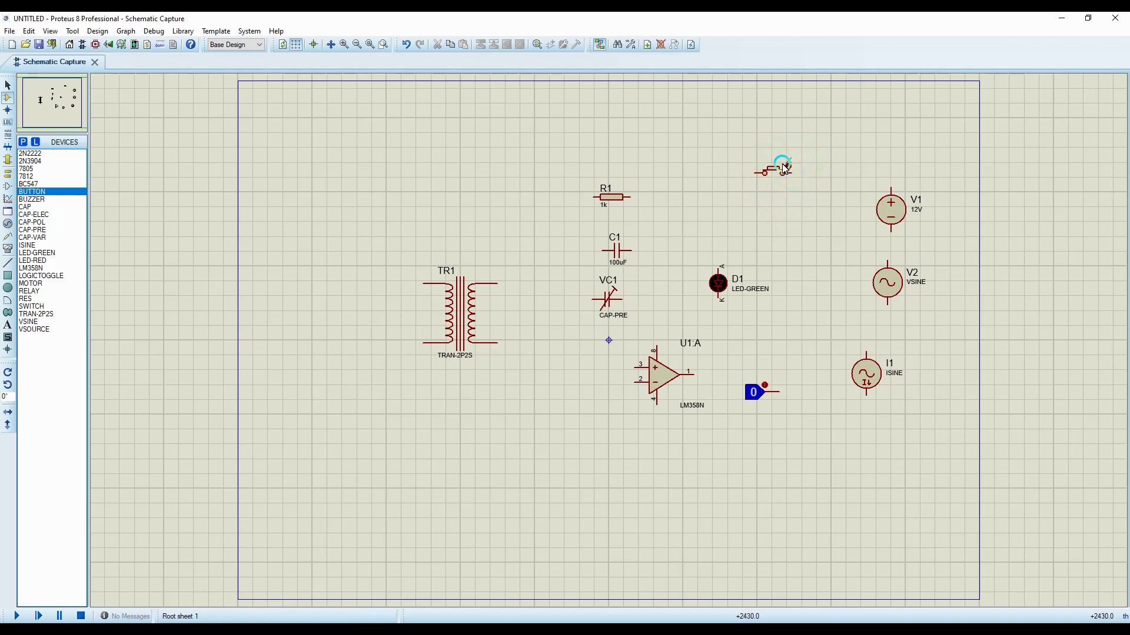
click(788, 160)
Step: Examine the push button's contacts and actuator up close while switching it between closed and open
click(344, 44)
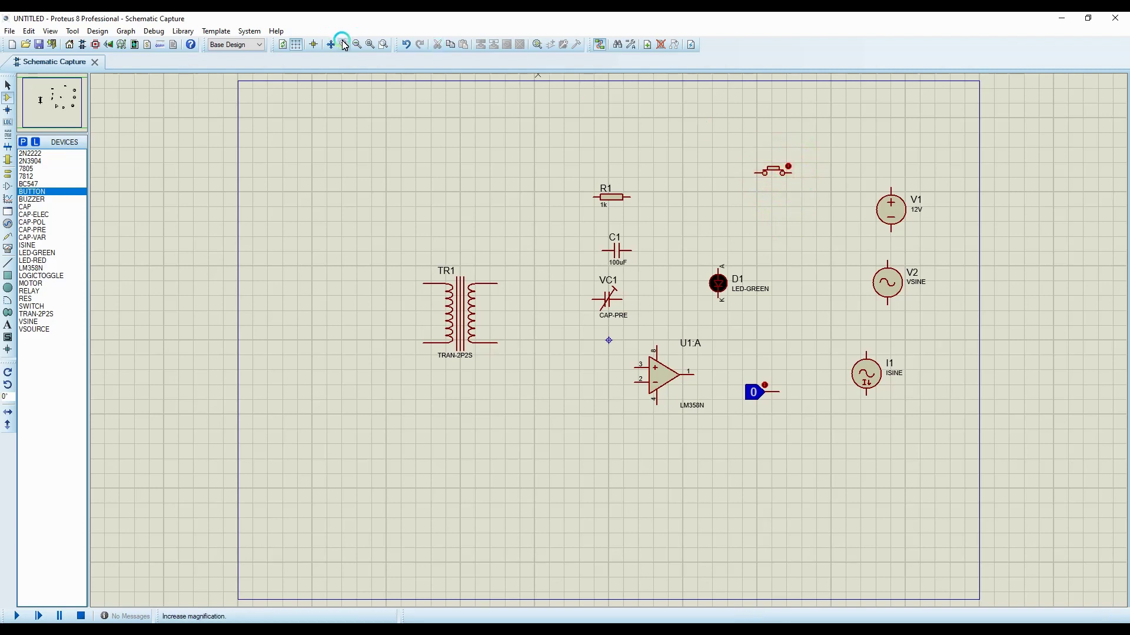
click(802, 153)
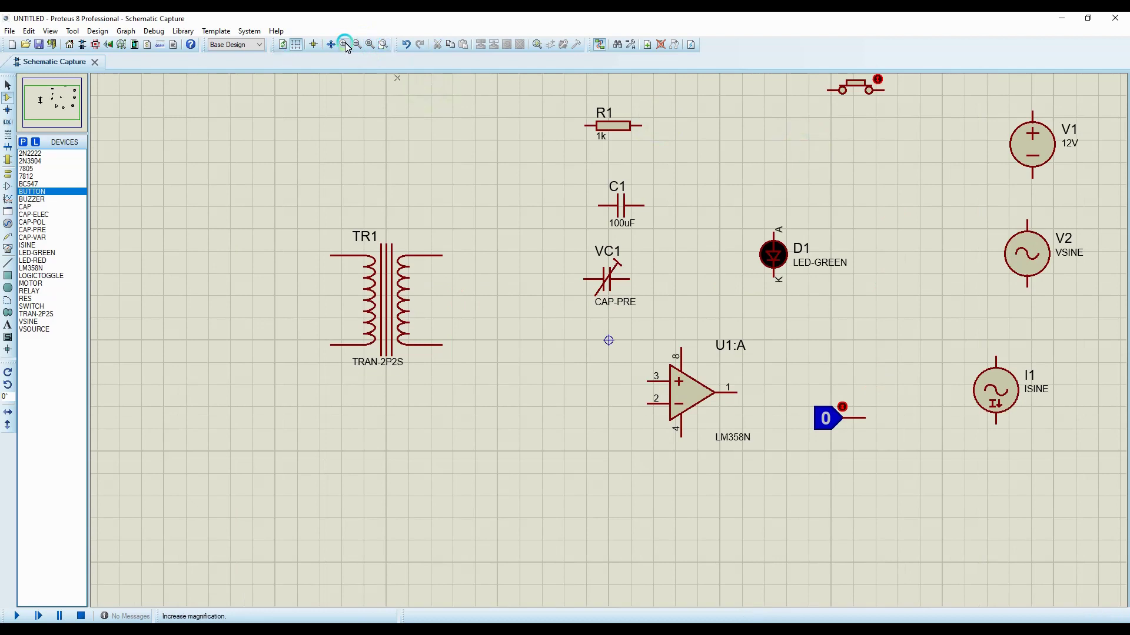
click(380, 47)
click(1022, 361)
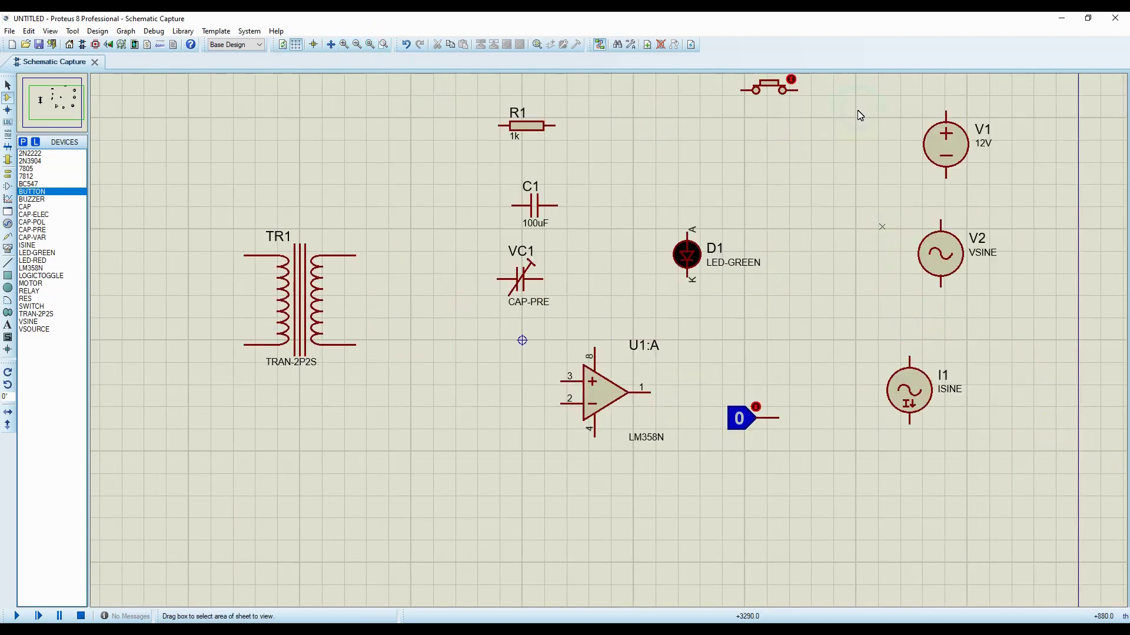
drag(799, 127, 731, 103)
click(817, 219)
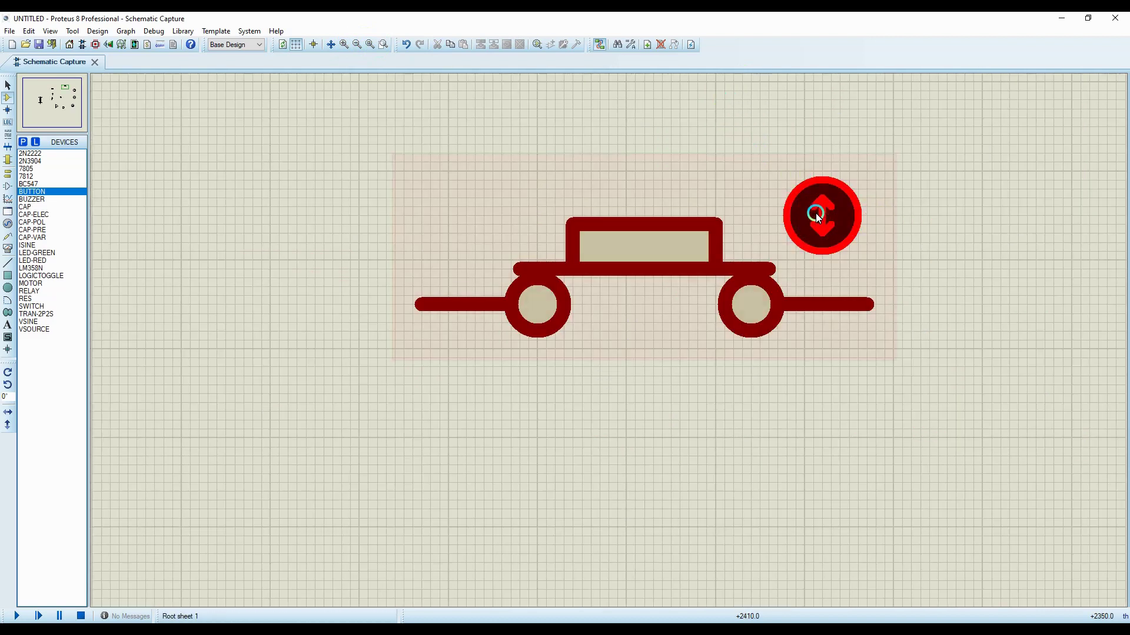
click(7, 85)
drag(842, 213, 747, 294)
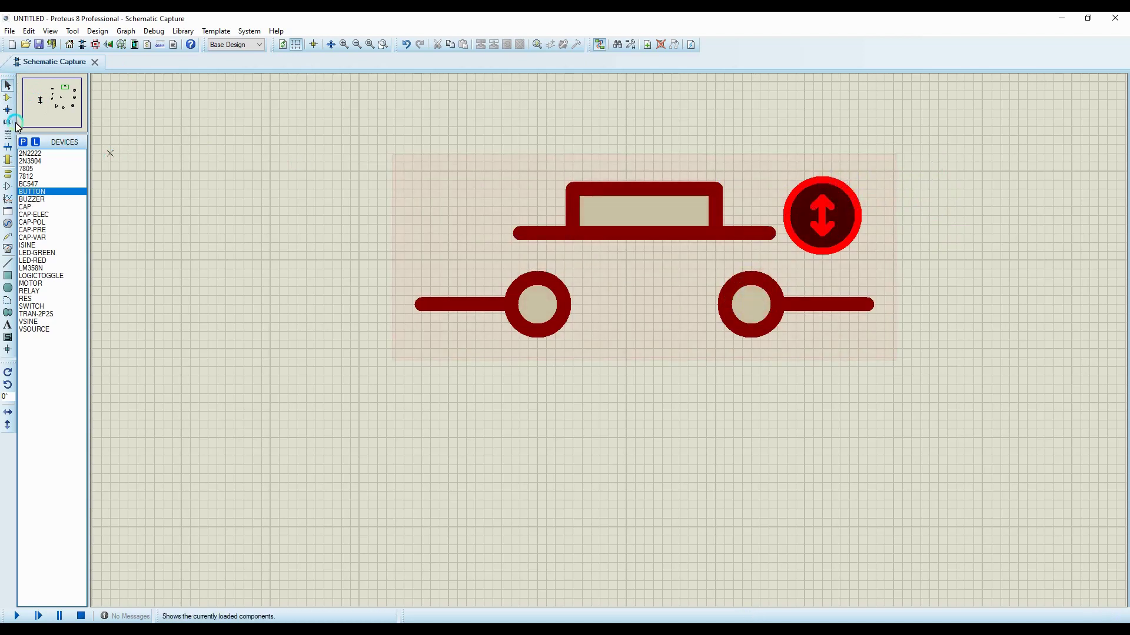
click(750, 299)
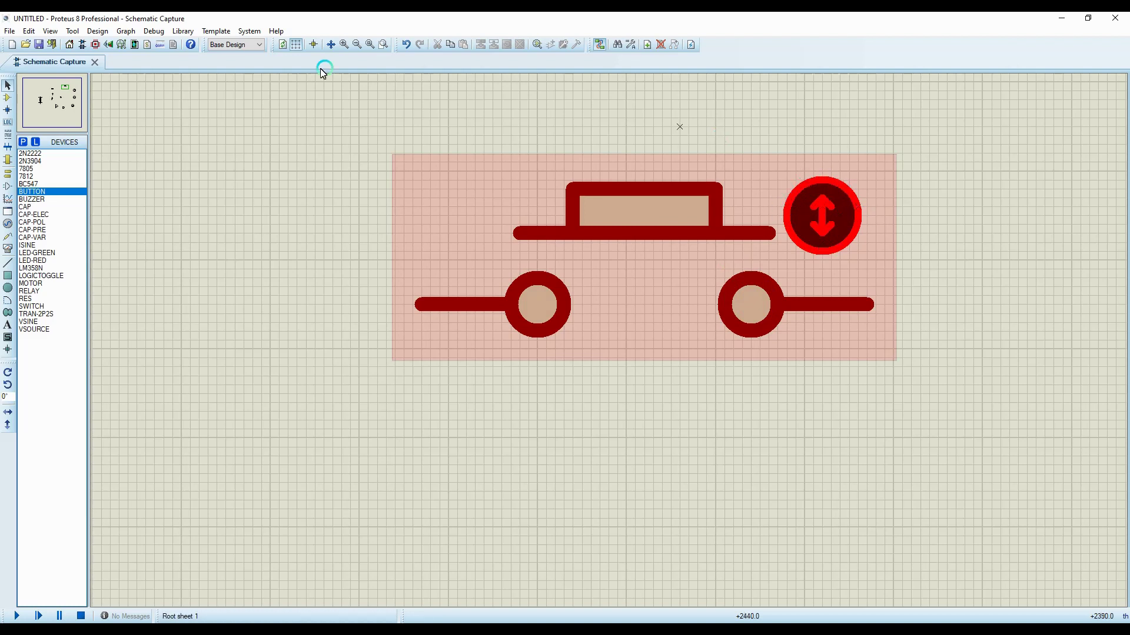
Step: Check the push button's actuator against its contacts in component mode
click(359, 45)
click(359, 45)
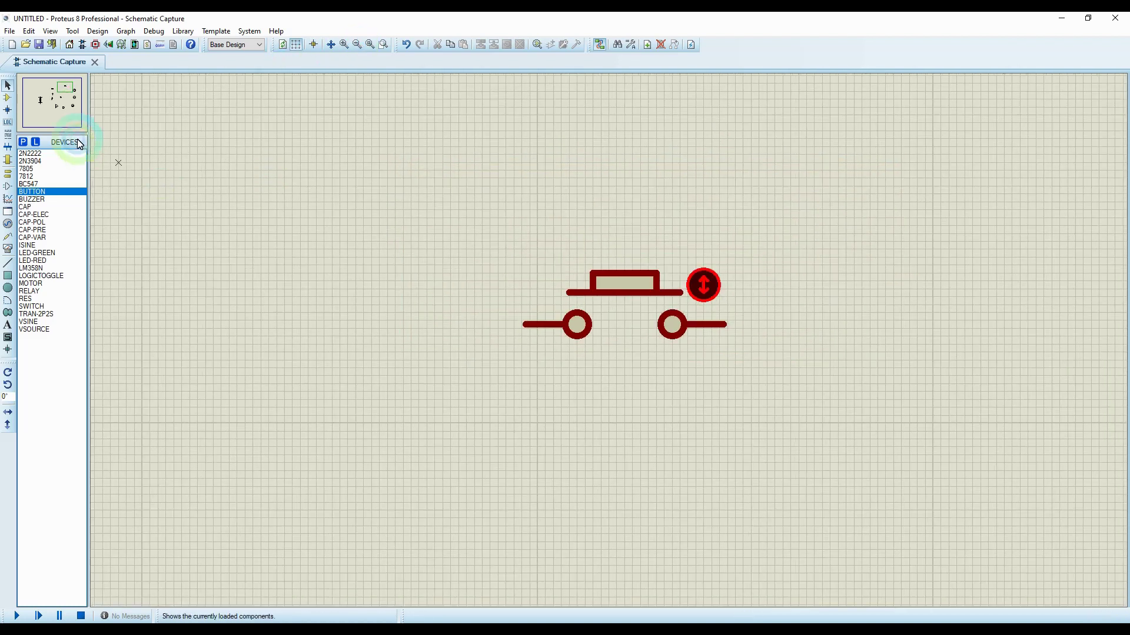
click(632, 280)
scroll(92, 141, left, 3)
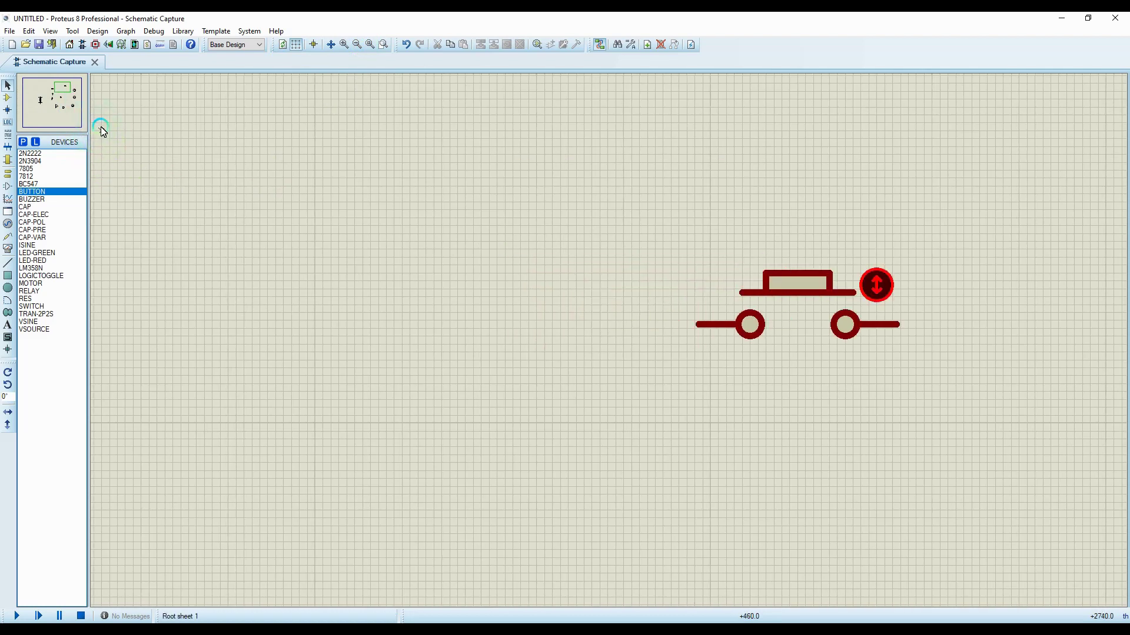
click(7, 98)
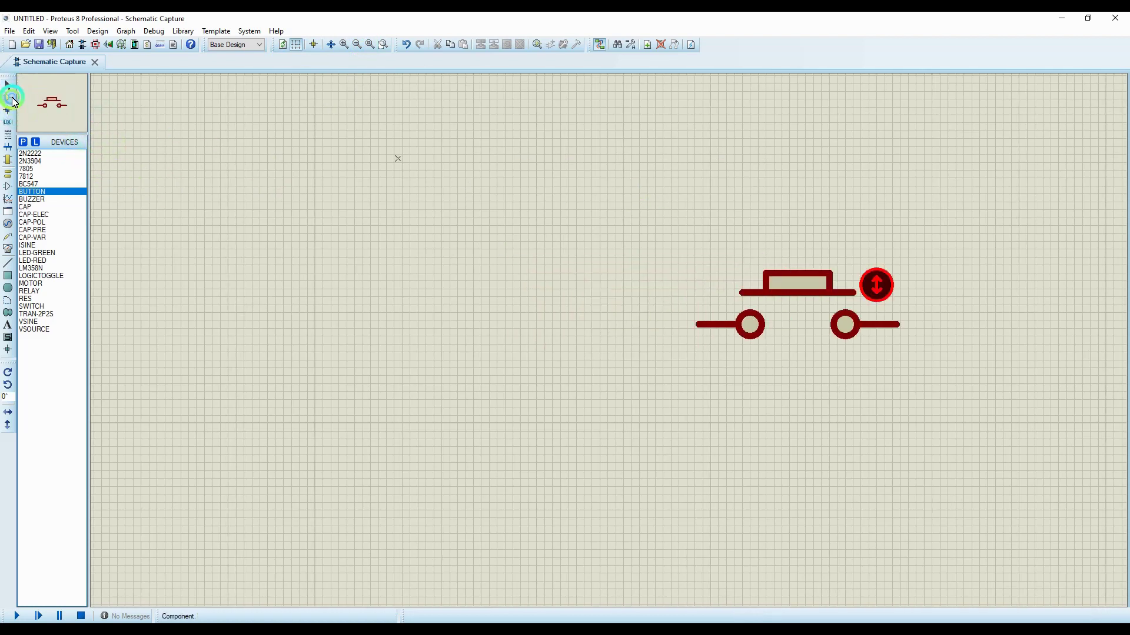
click(884, 287)
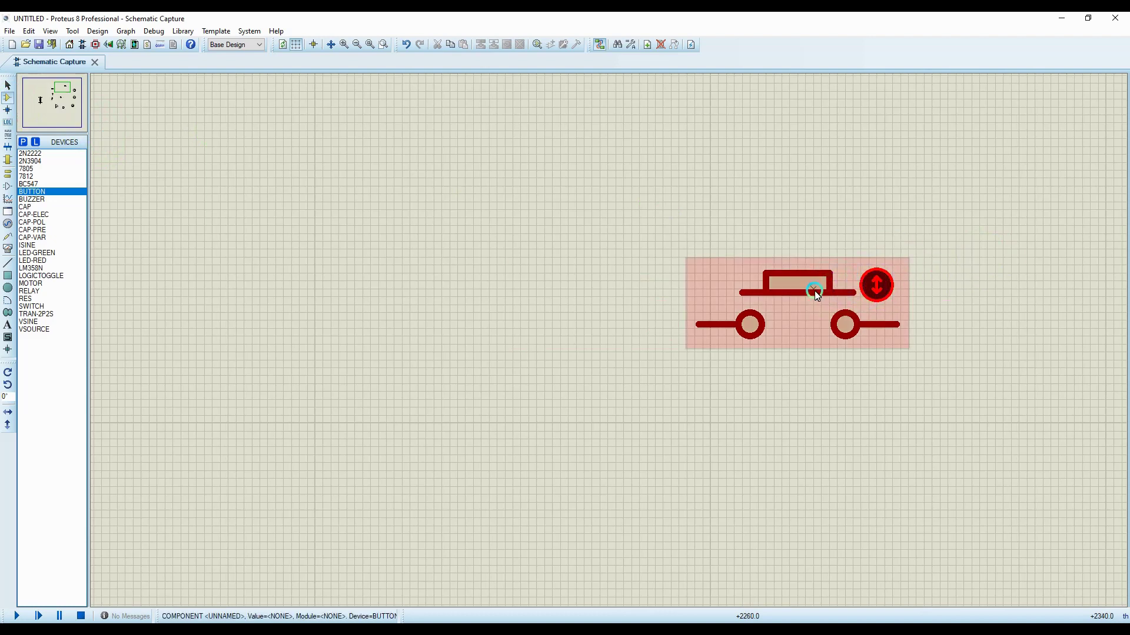
click(888, 292)
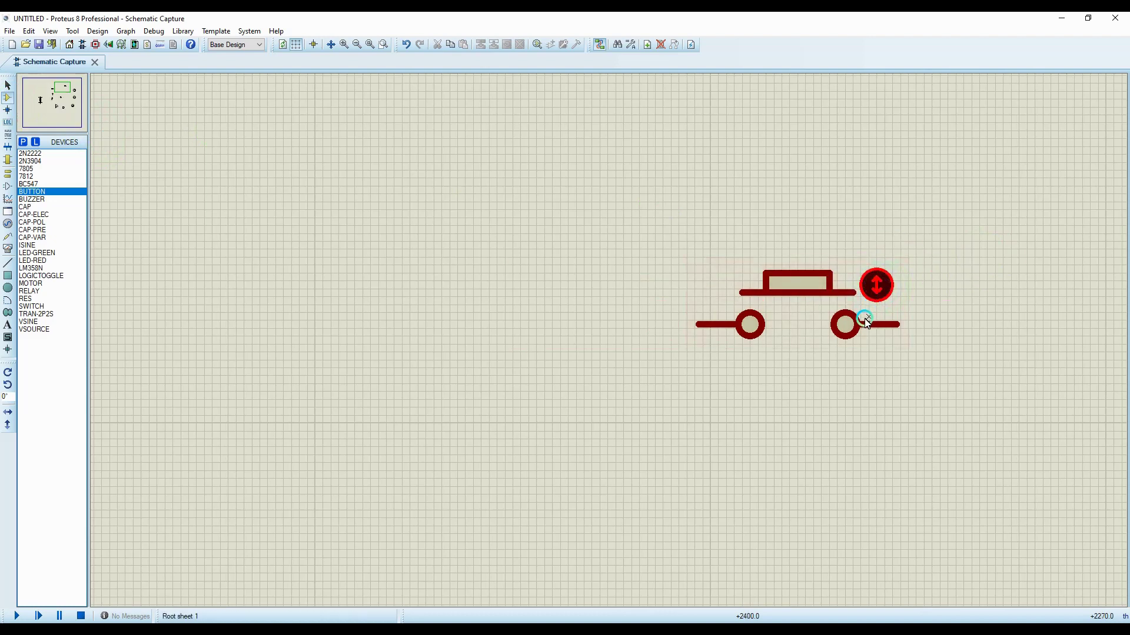
Step: Test the push button again among the other parts by closing its contacts and releasing them
click(357, 44)
click(359, 44)
click(358, 45)
click(383, 46)
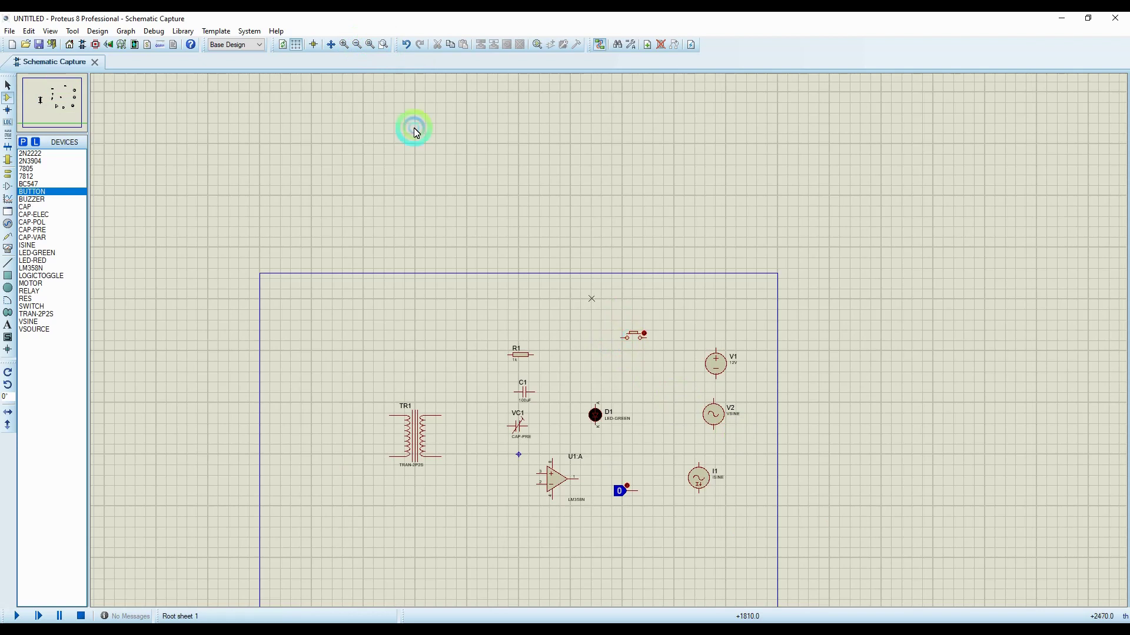
click(344, 44)
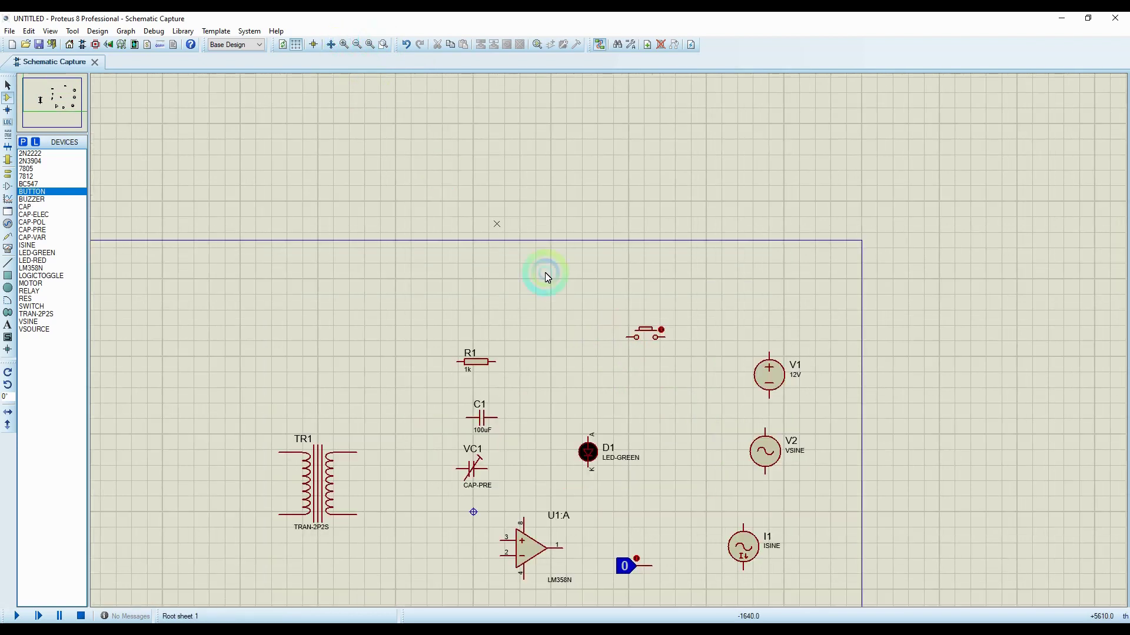
click(711, 340)
click(659, 333)
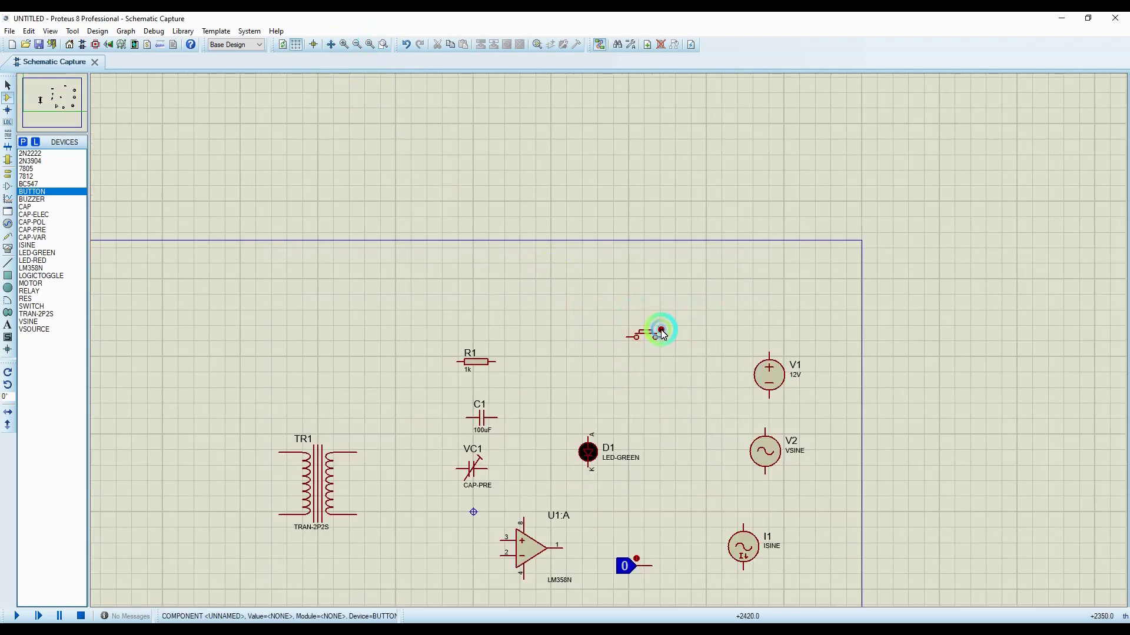
click(659, 334)
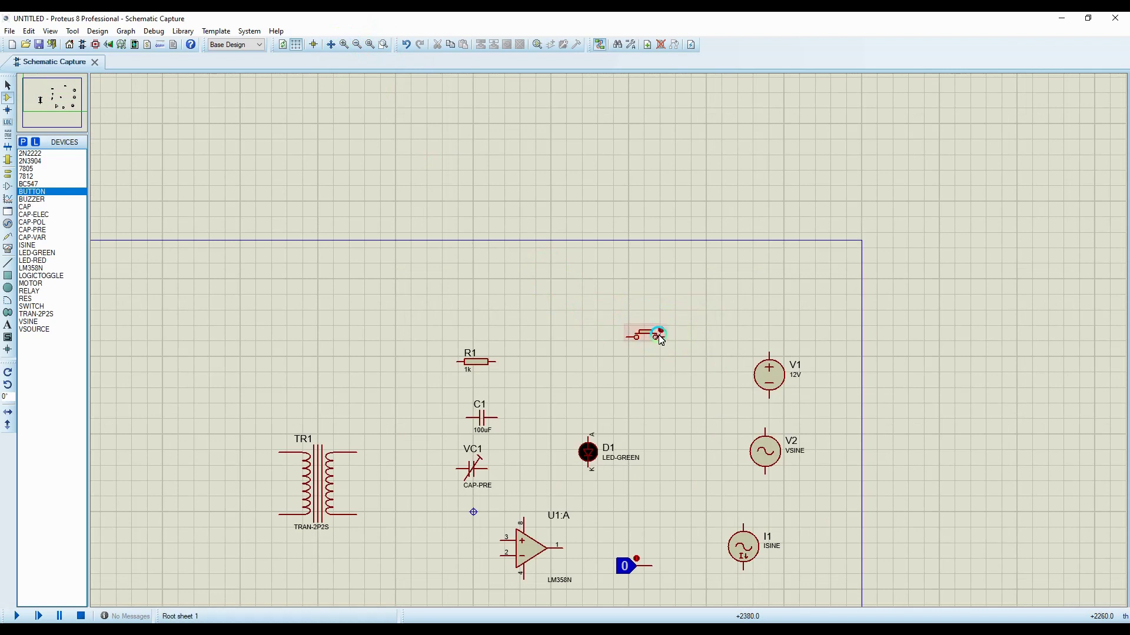
click(622, 322)
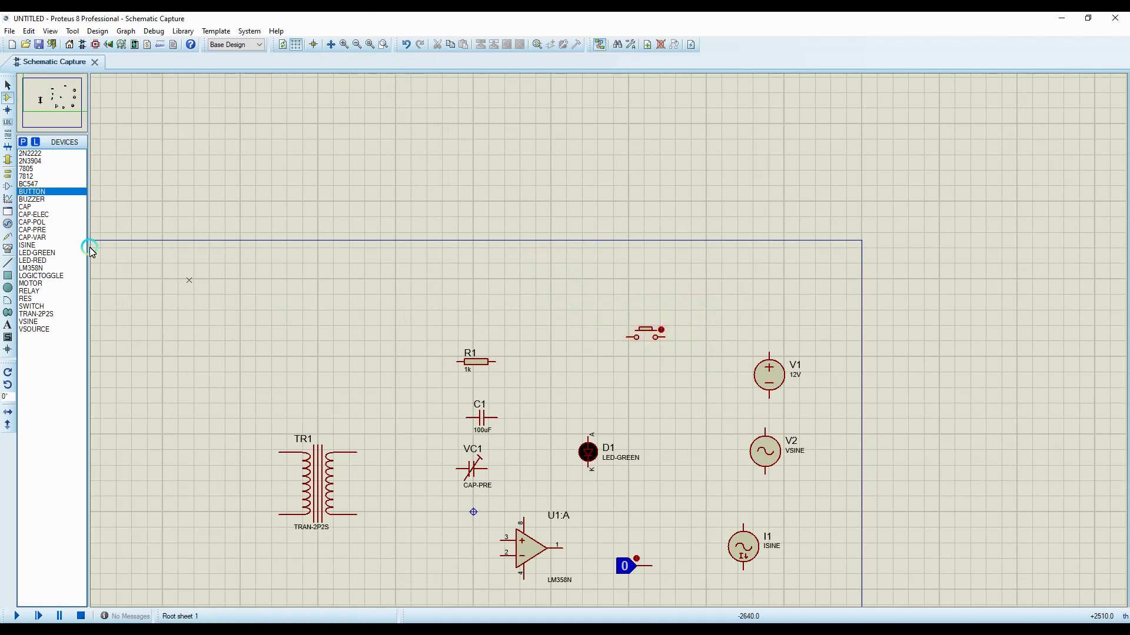
Step: Place a SWITCH to the upper left of the push button, and toggle it closed and open again
click(31, 306)
click(562, 320)
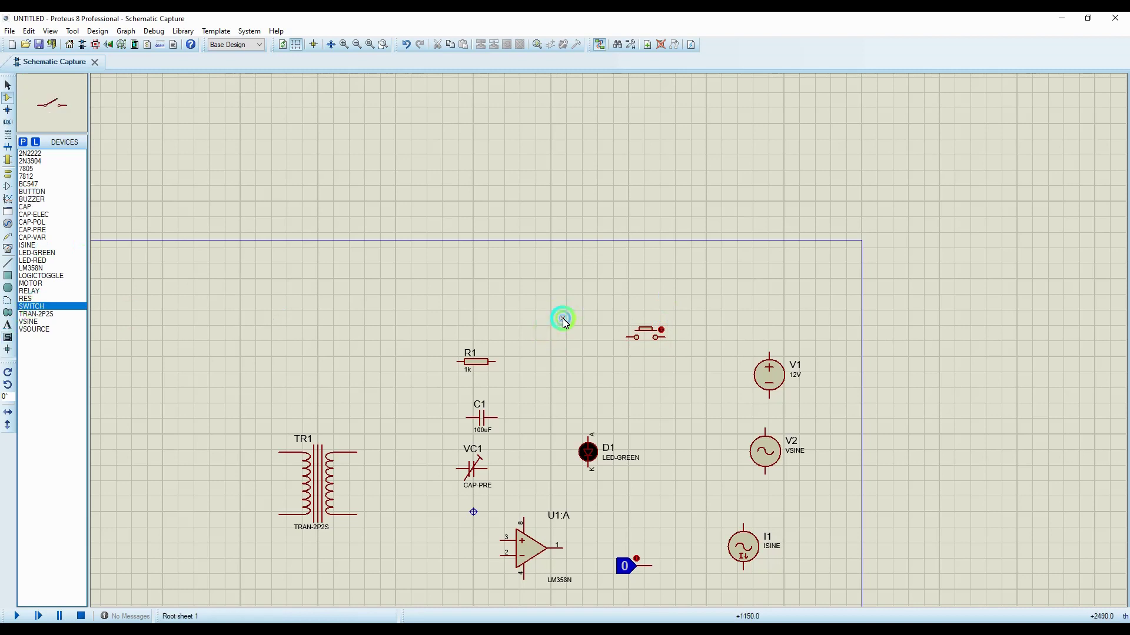
click(570, 295)
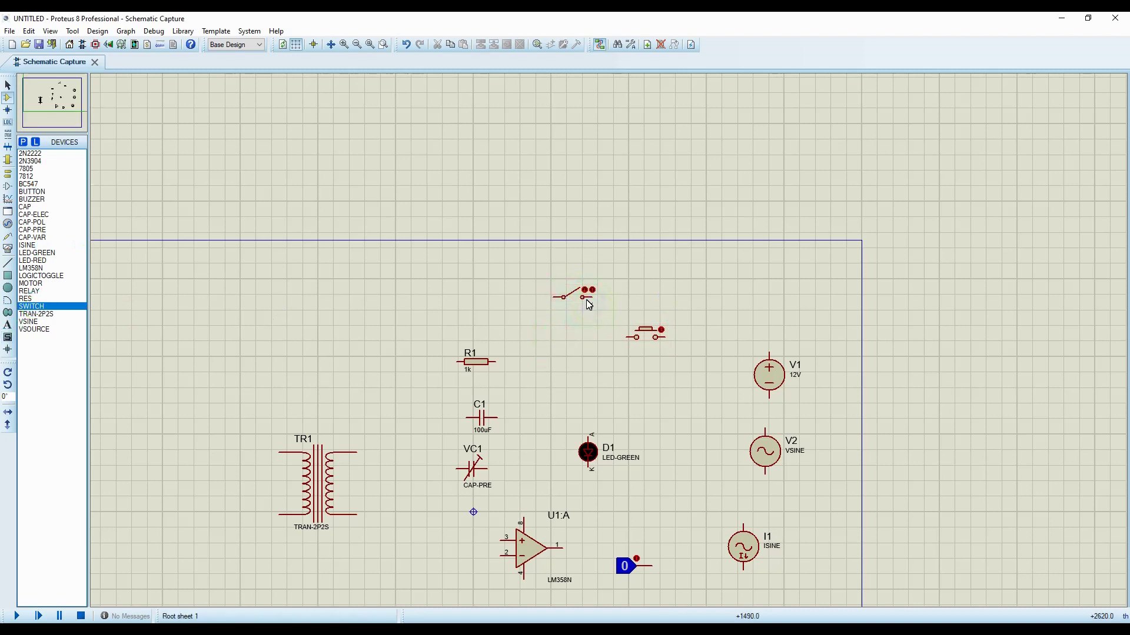
click(669, 333)
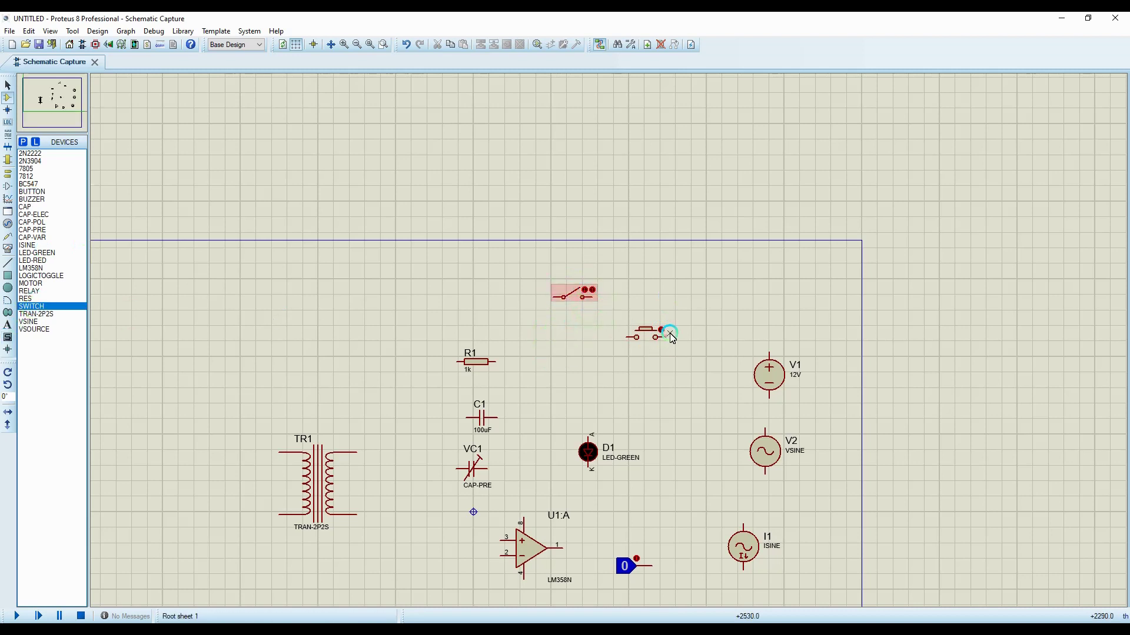
click(585, 293)
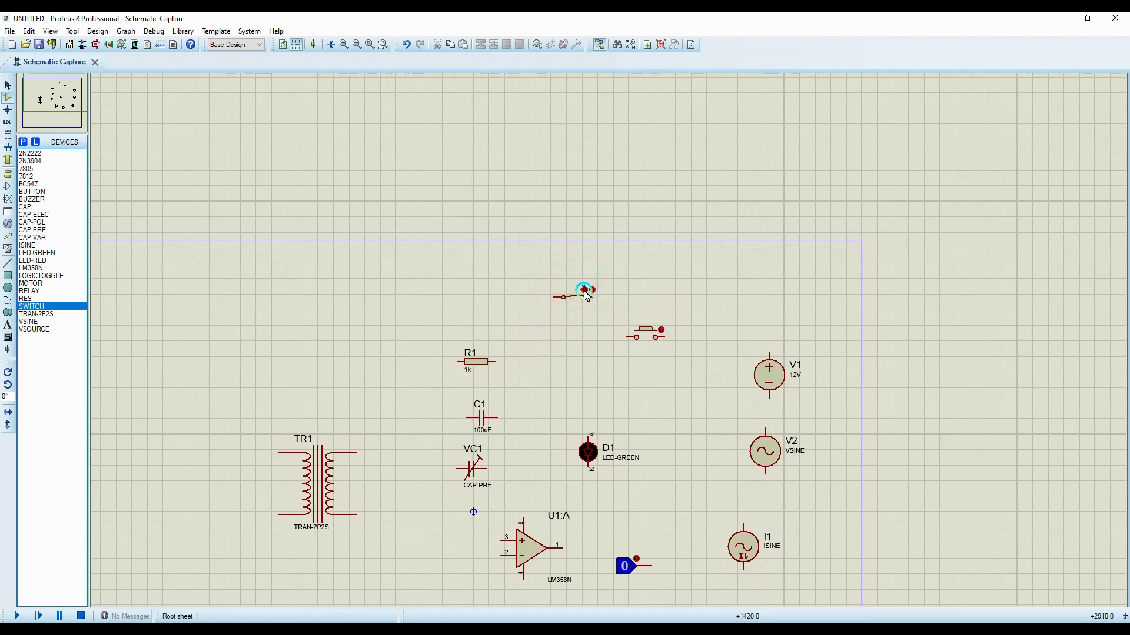
click(599, 285)
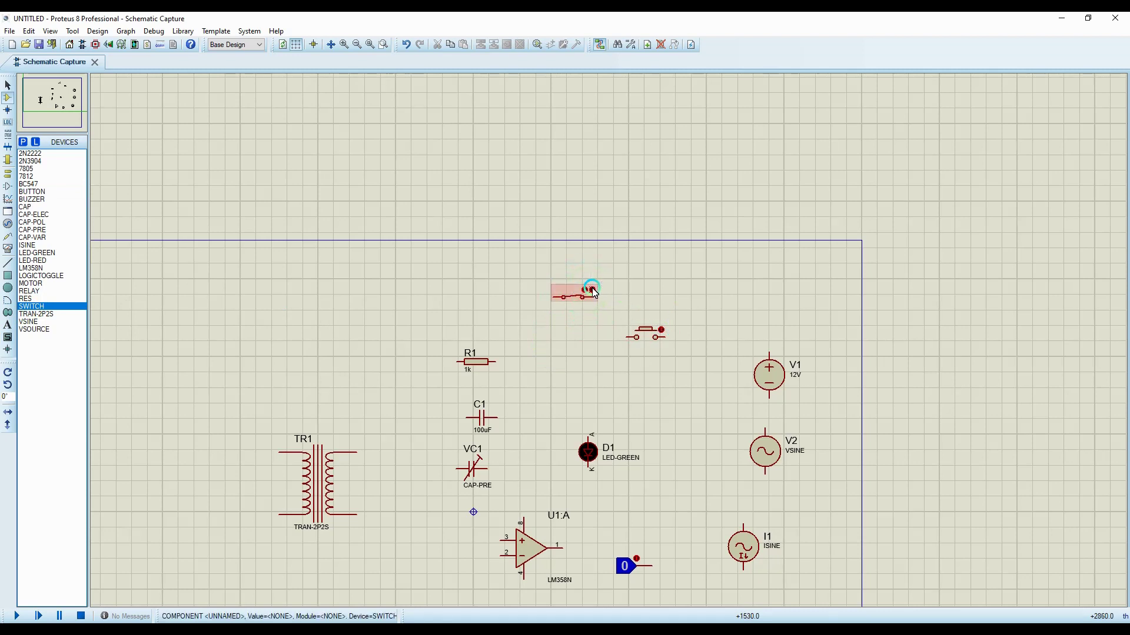
click(595, 293)
click(596, 306)
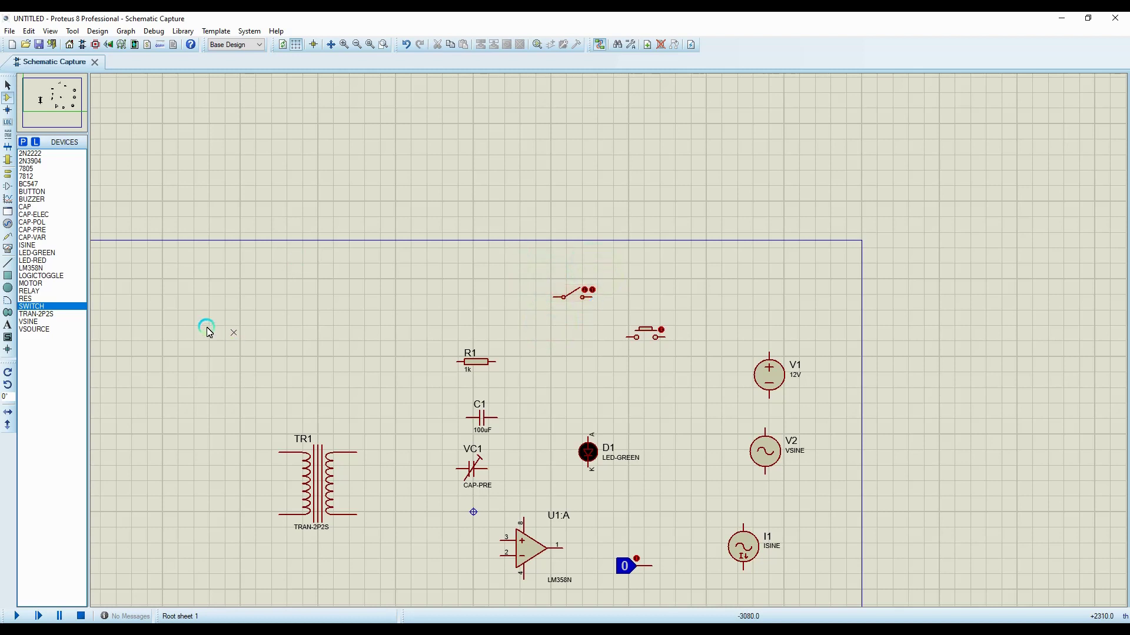
Step: Place a BUZZER above resistor R1 and enter 5V as its operating voltage
click(36, 199)
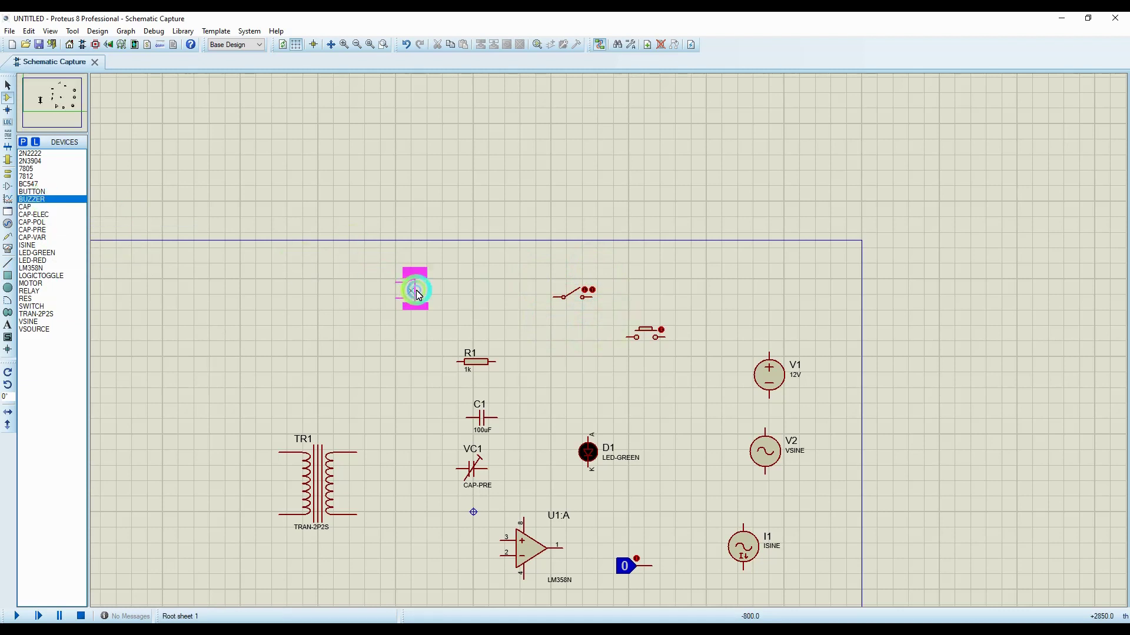
click(470, 288)
double_click(469, 289)
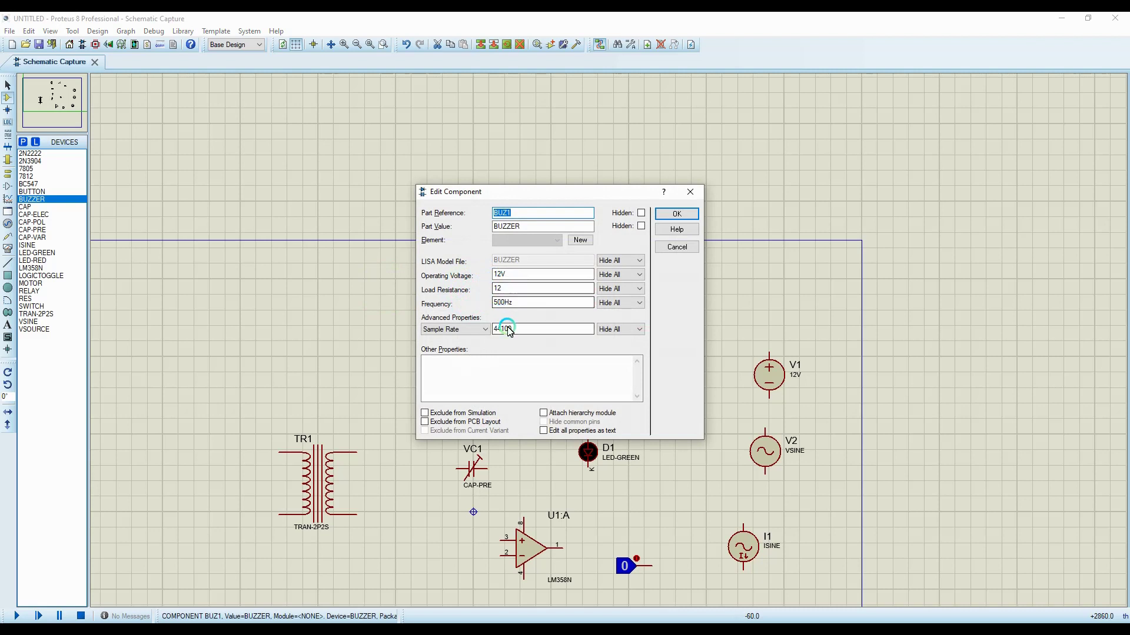
double_click(496, 289)
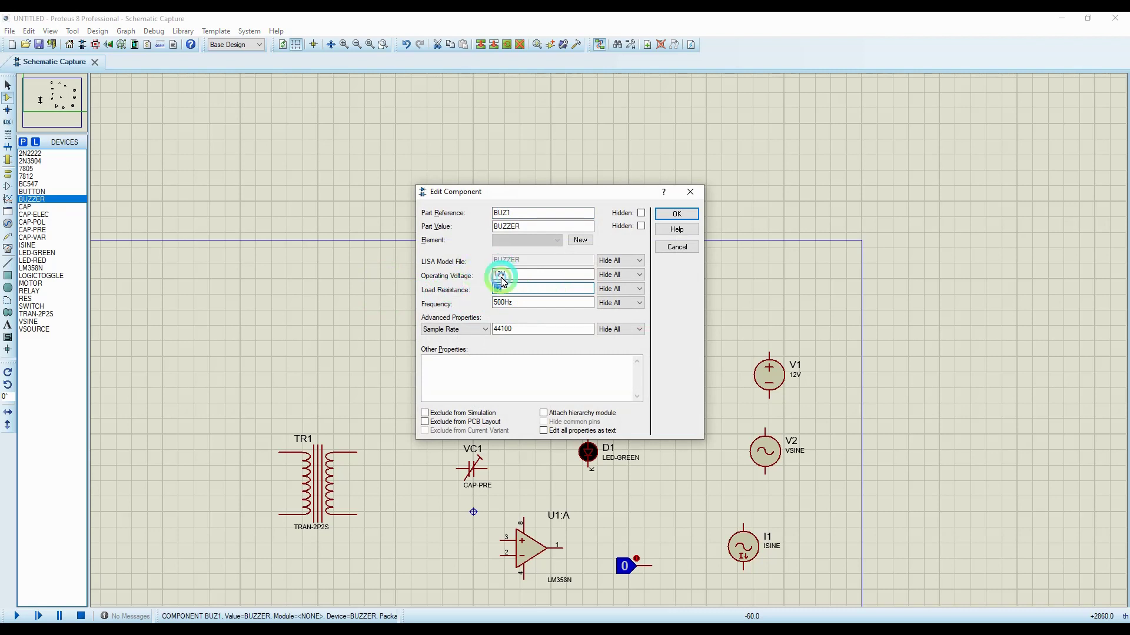
double_click(498, 274)
text(5V)
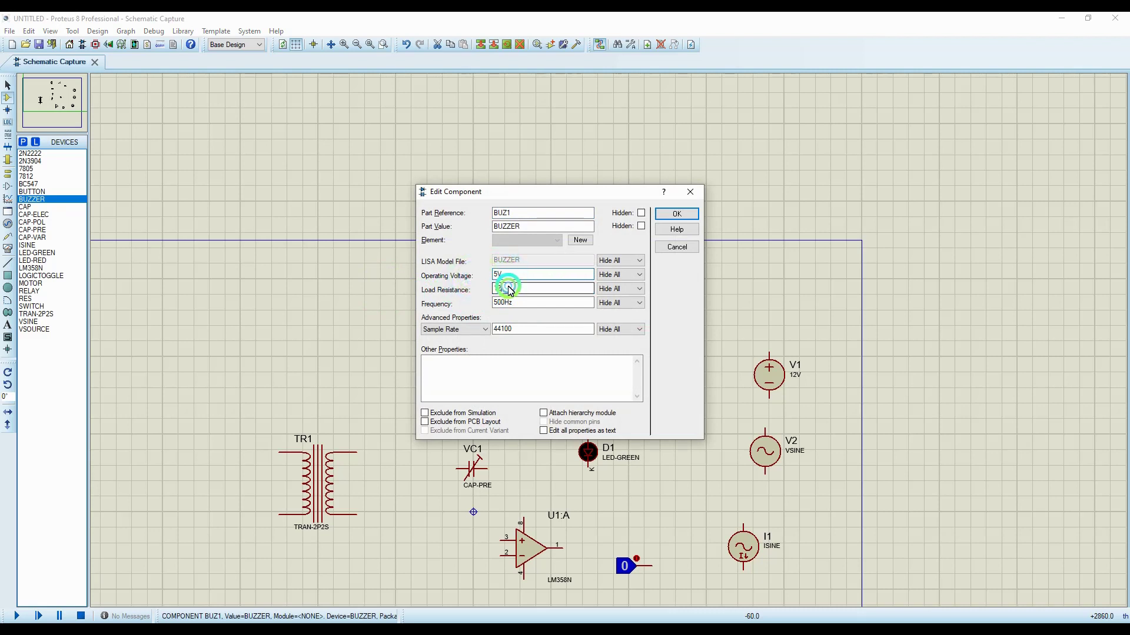
Step: Set the buzzer's load resistance to 8
click(535, 290)
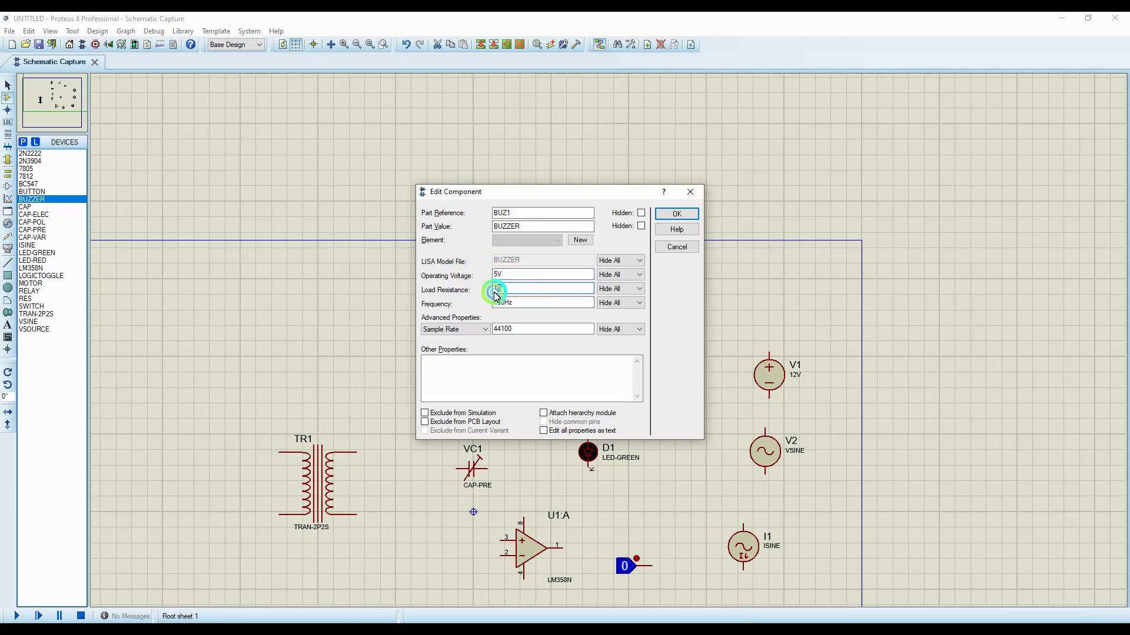
double_click(509, 292)
text(4)
click(511, 292)
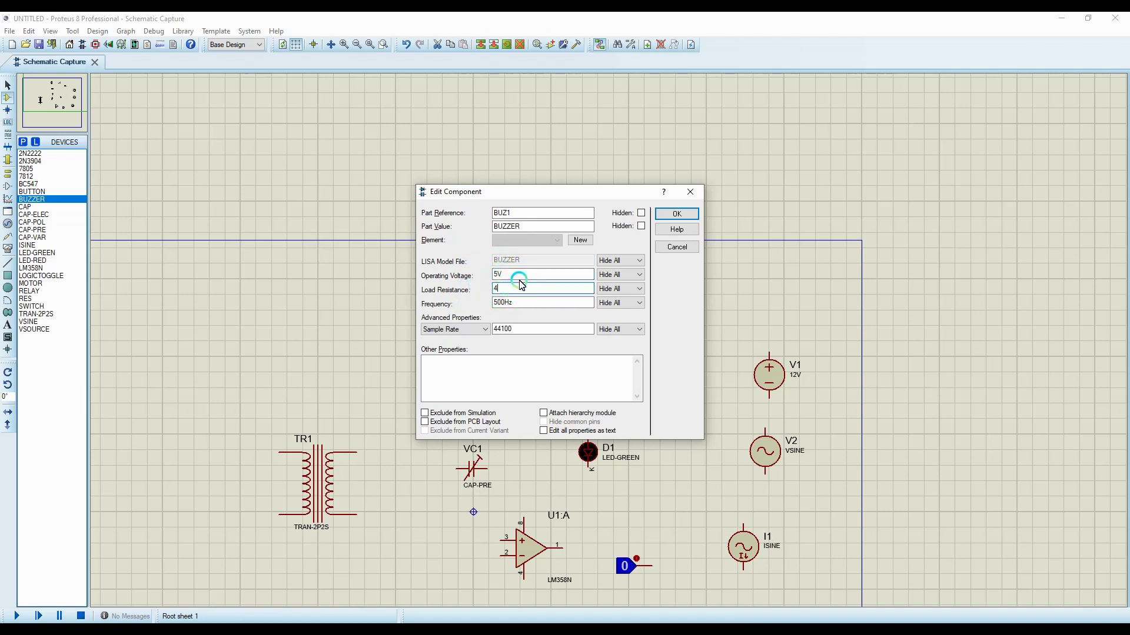
click(521, 289)
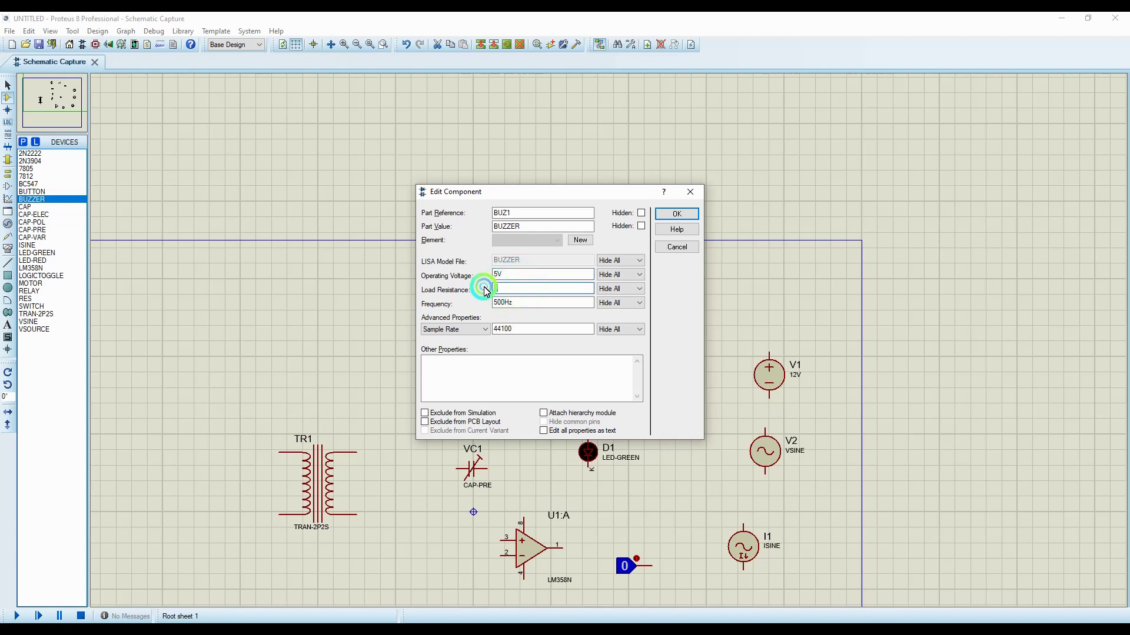
key(BackSpace)
text(8)
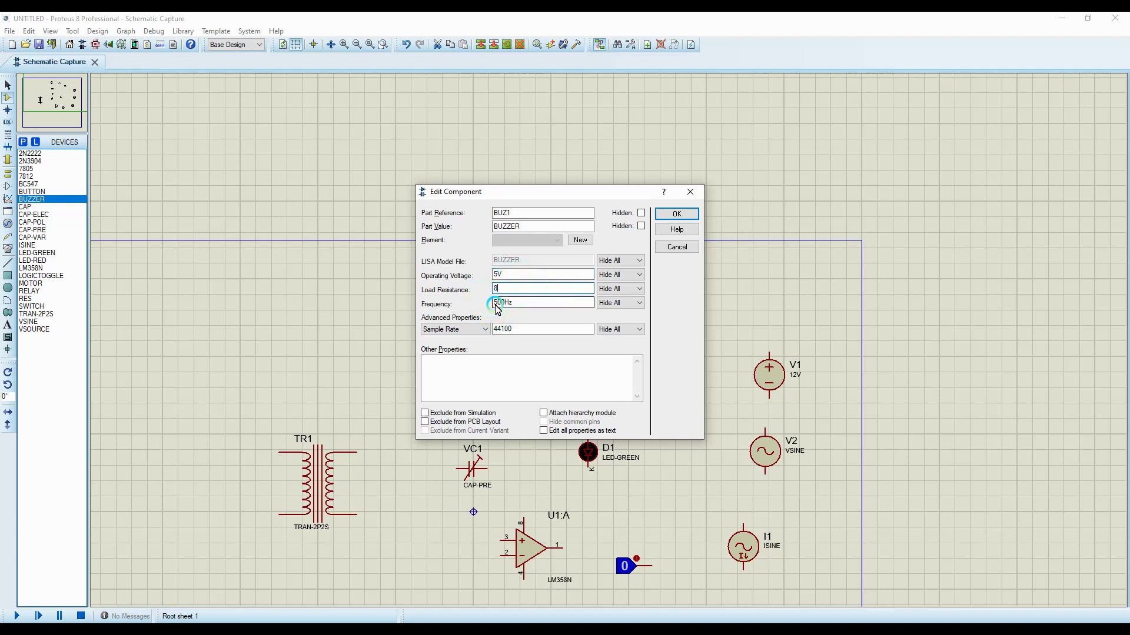
click(513, 274)
Step: Switch the buzzer's advanced property from Sample Rate to Buffer Time and apply the component settings
click(518, 330)
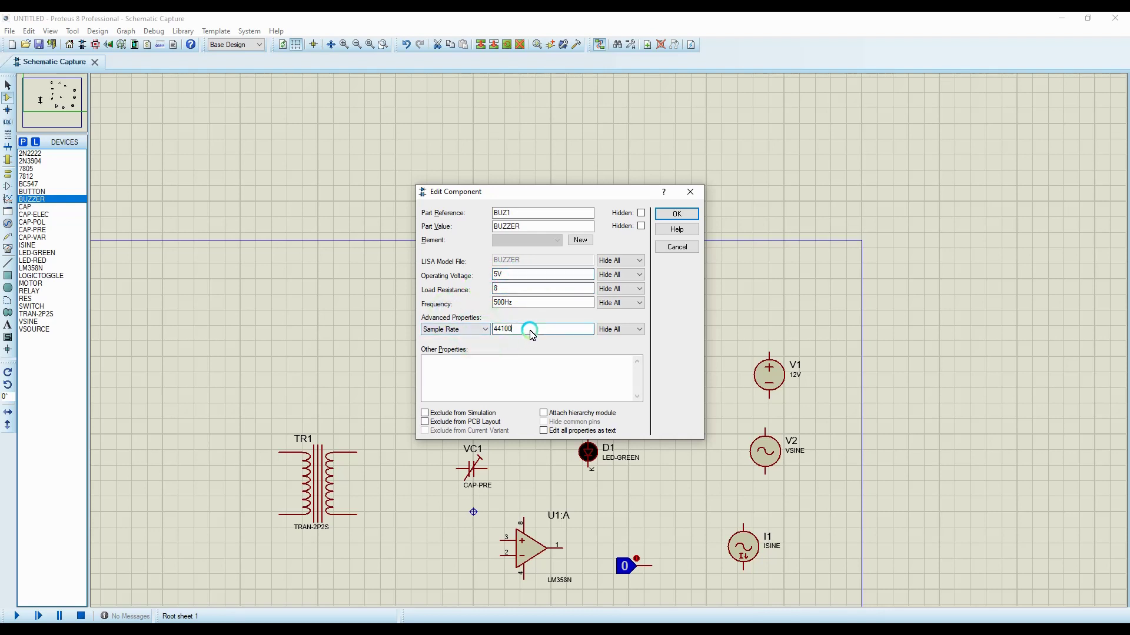
click(471, 330)
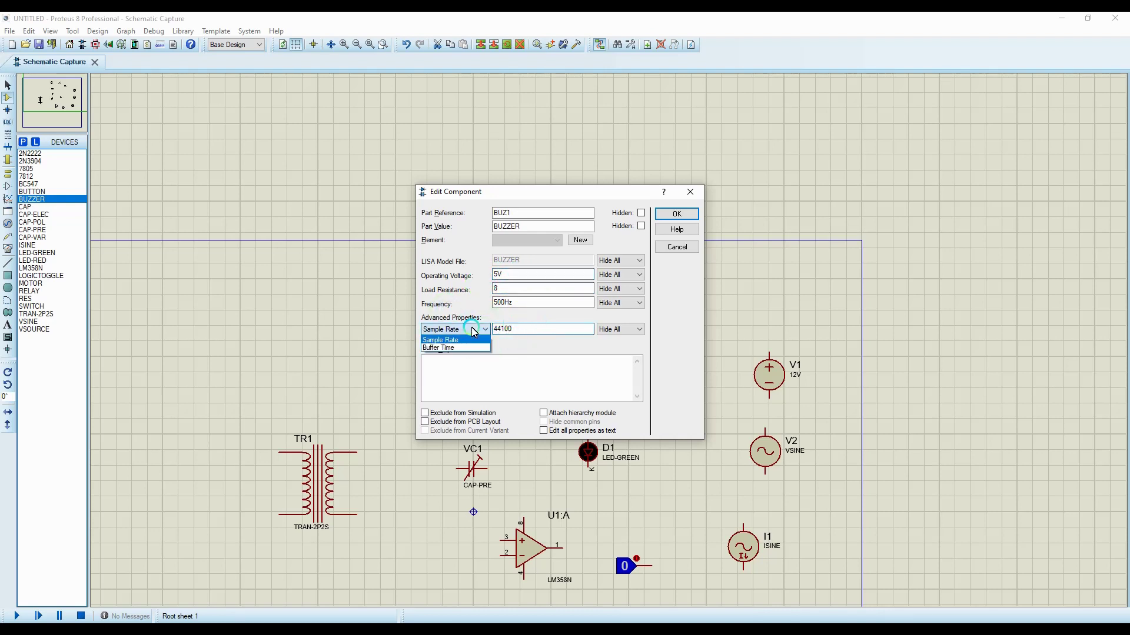
click(468, 346)
click(504, 328)
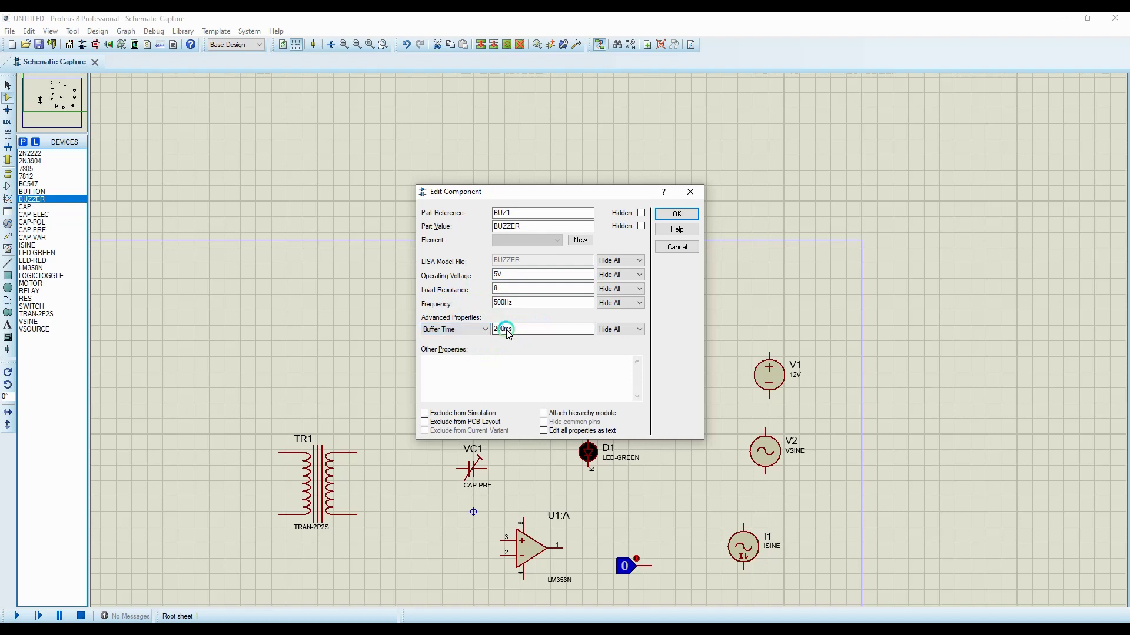
click(676, 214)
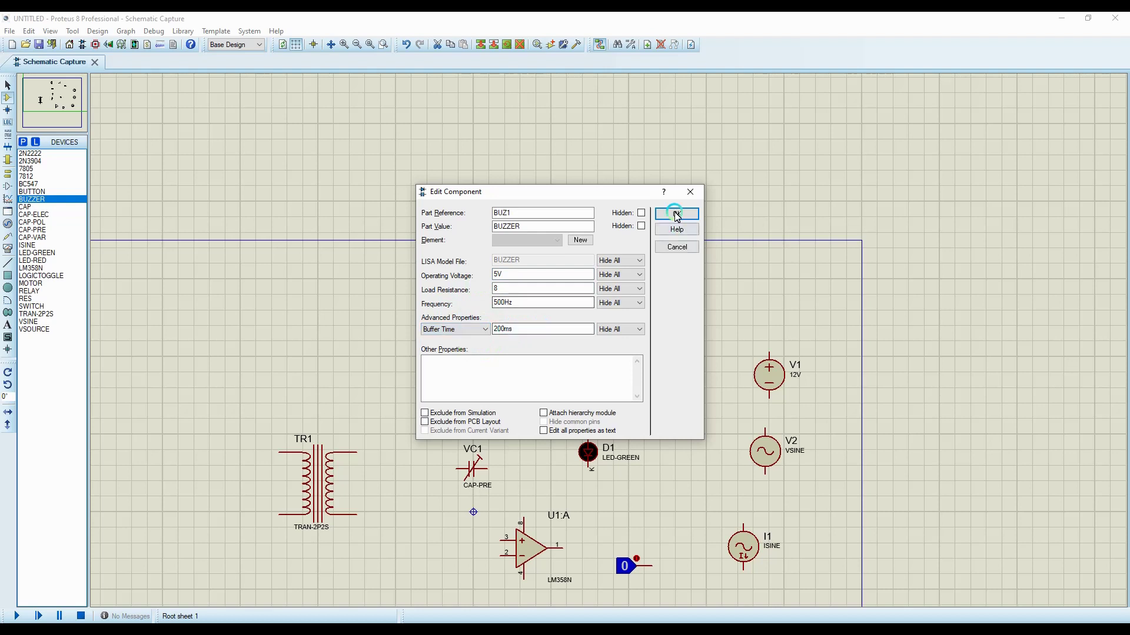
click(458, 282)
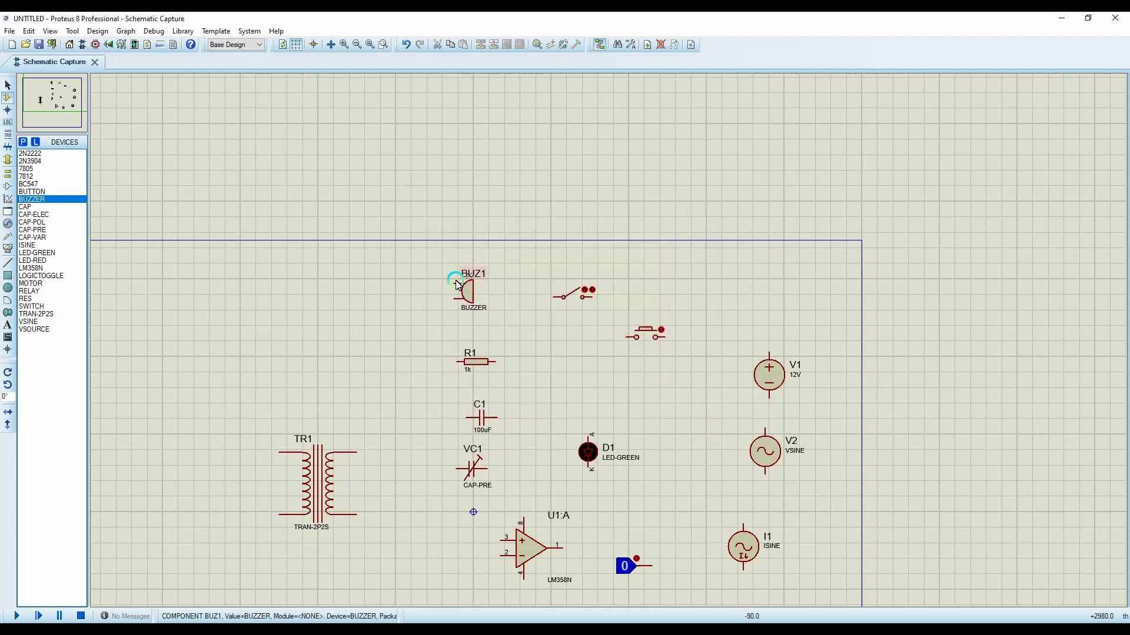
click(480, 287)
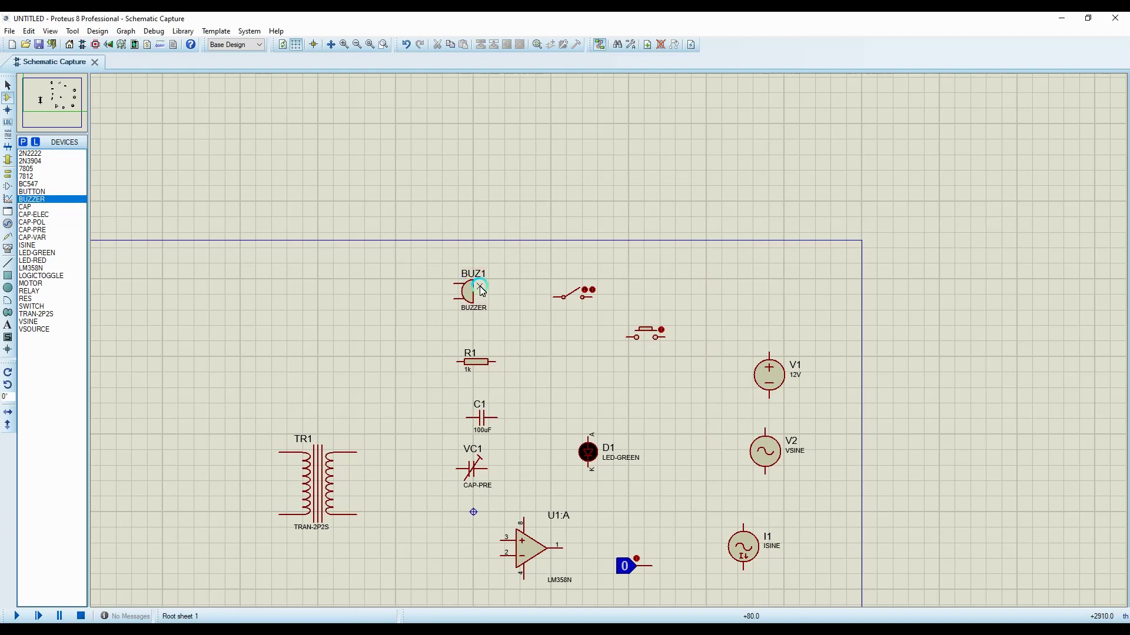
Step: Place a RELAY above transformer TR1, to the left of resistor R1
click(153, 319)
click(341, 342)
click(340, 341)
Step: Set the relay's coil resistance to 120 and its component value to 5V
click(471, 287)
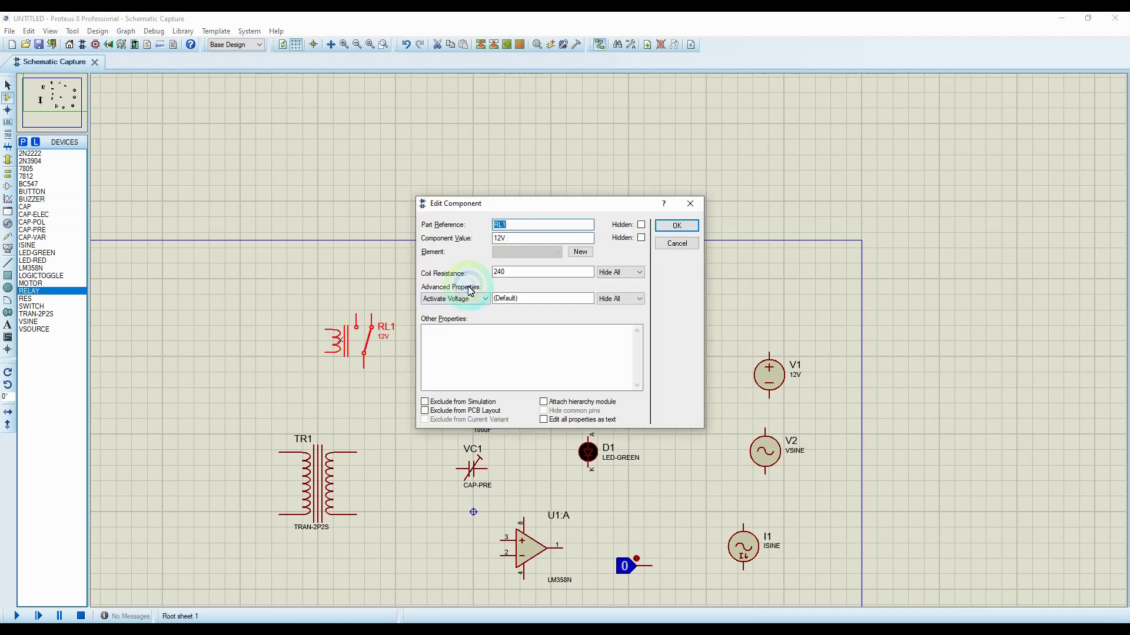
click(438, 268)
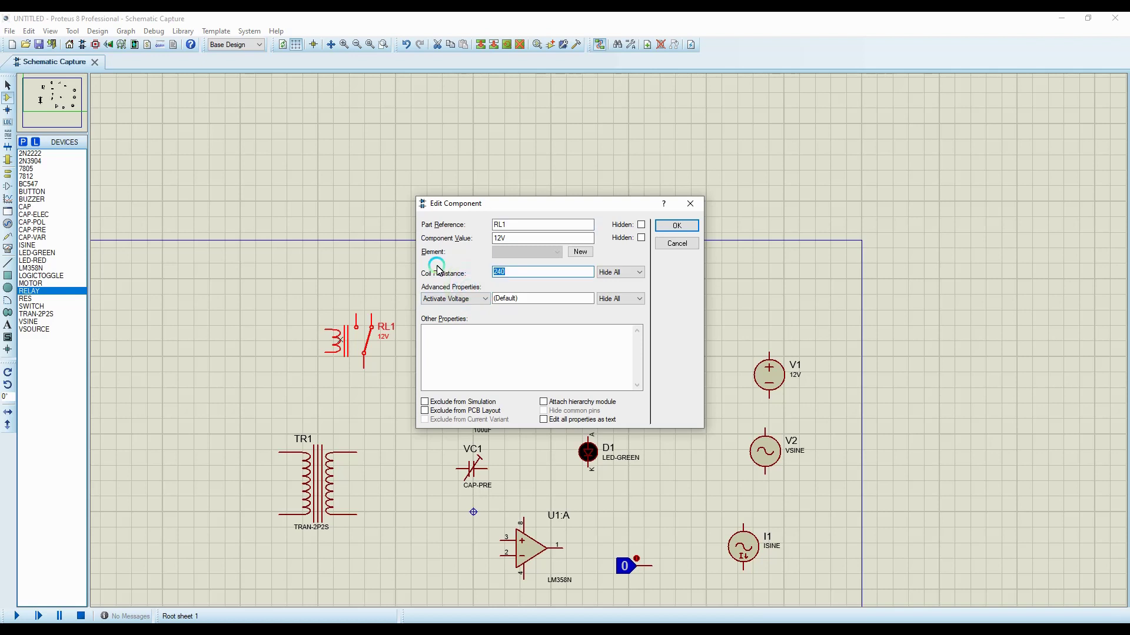
text(120)
click(491, 253)
double_click(542, 238)
text(5V)
click(676, 227)
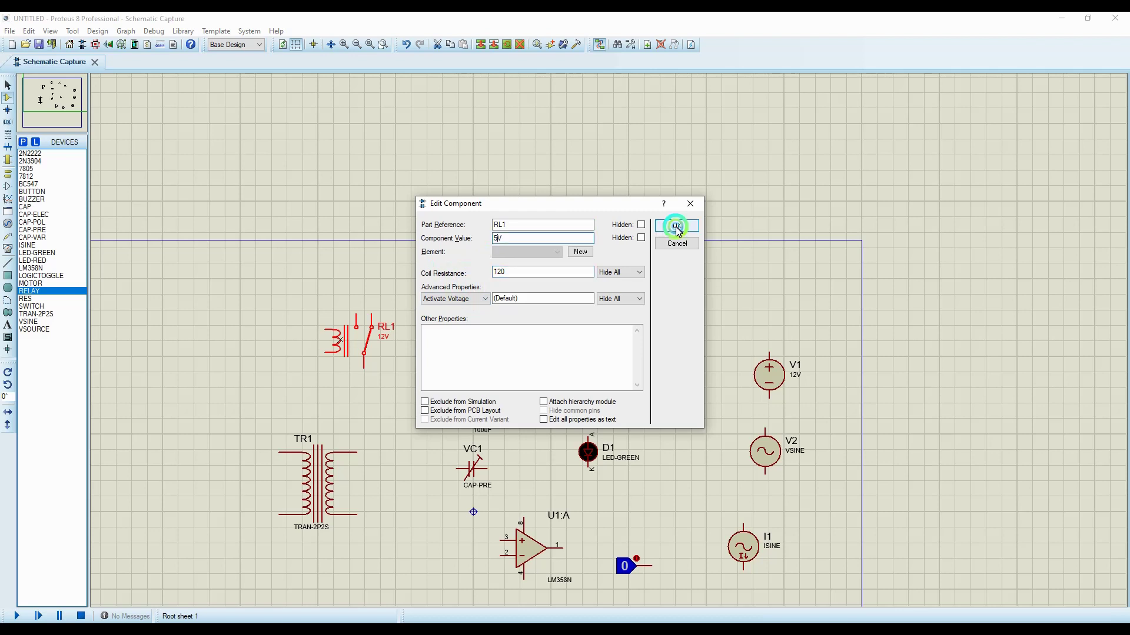
click(350, 340)
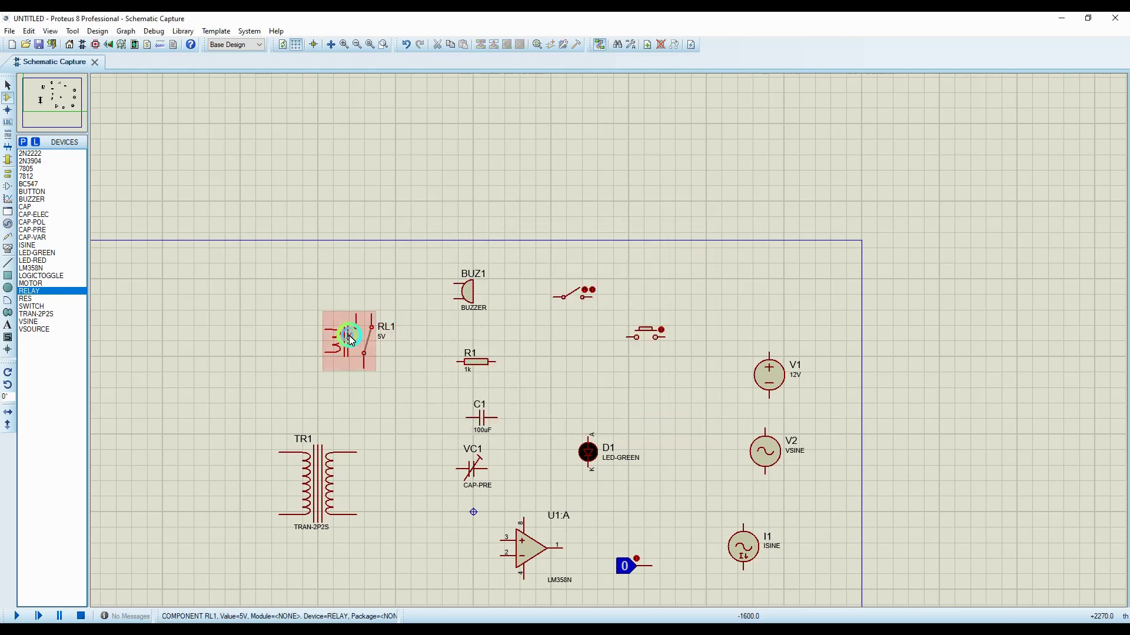
Step: Place a MOTOR below transformer TR1 and set its nominal voltage to 24V
click(133, 260)
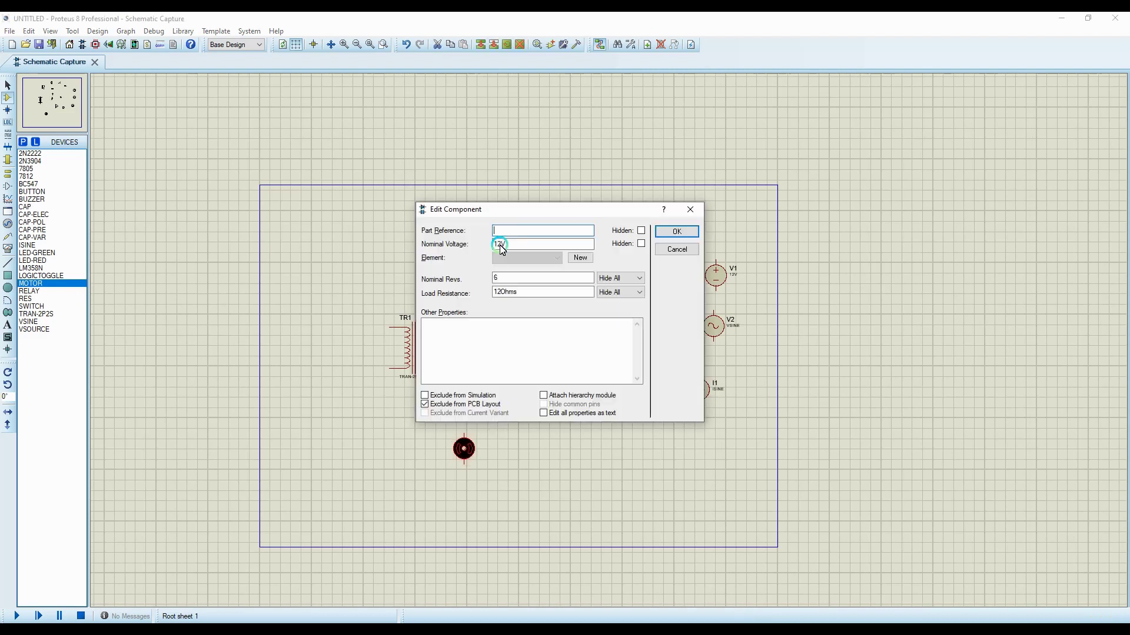
drag(502, 248, 493, 247)
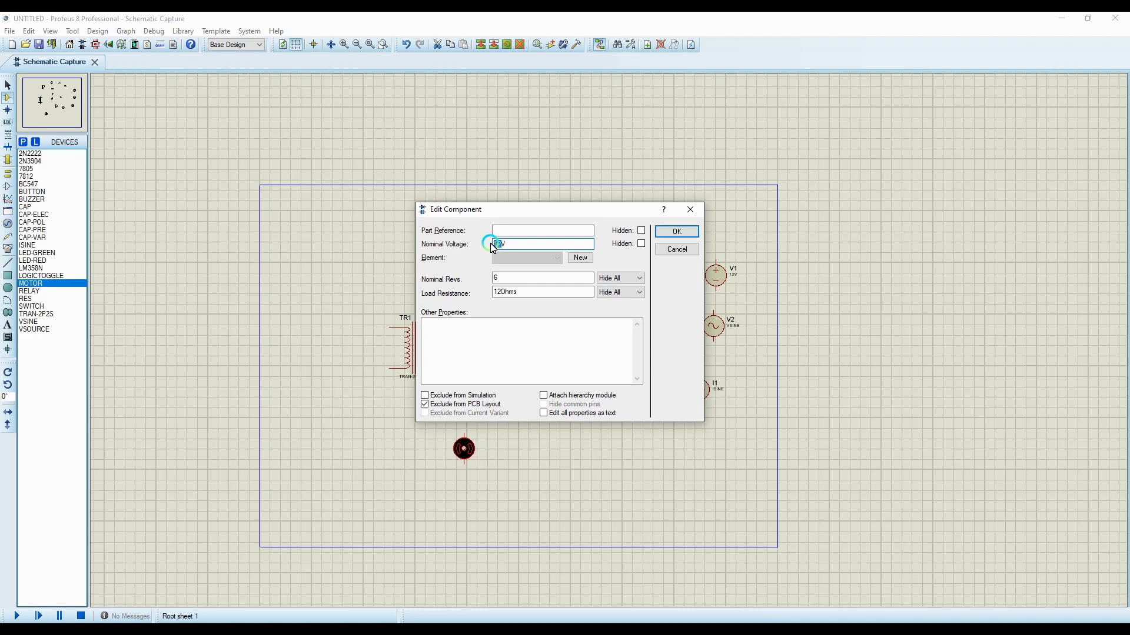
text(24)
key(shift+Tab)
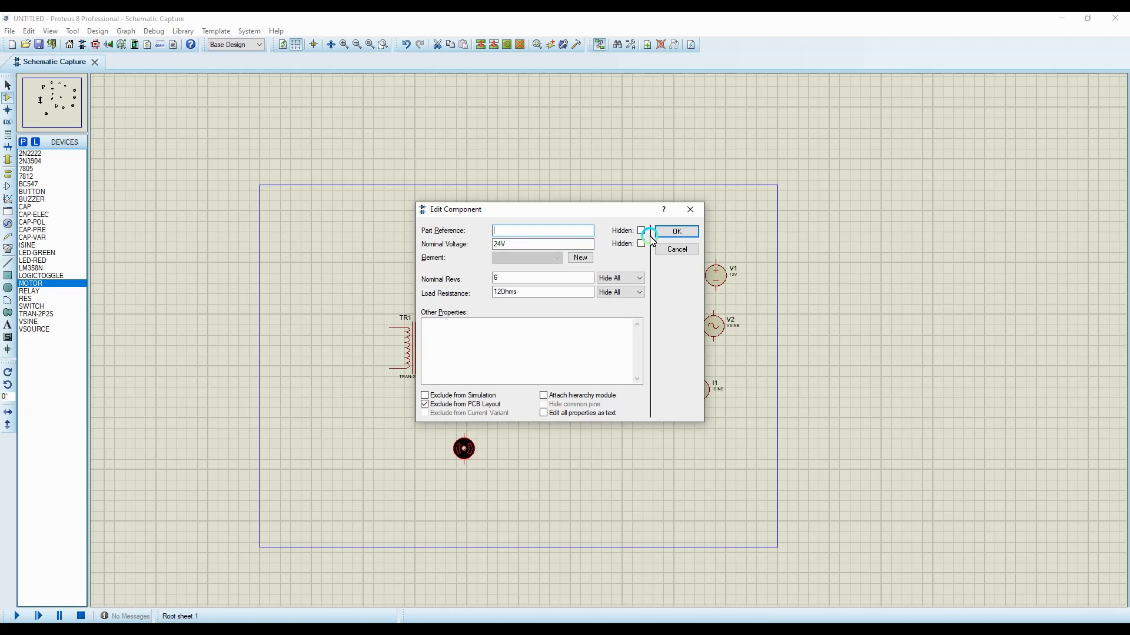
click(665, 232)
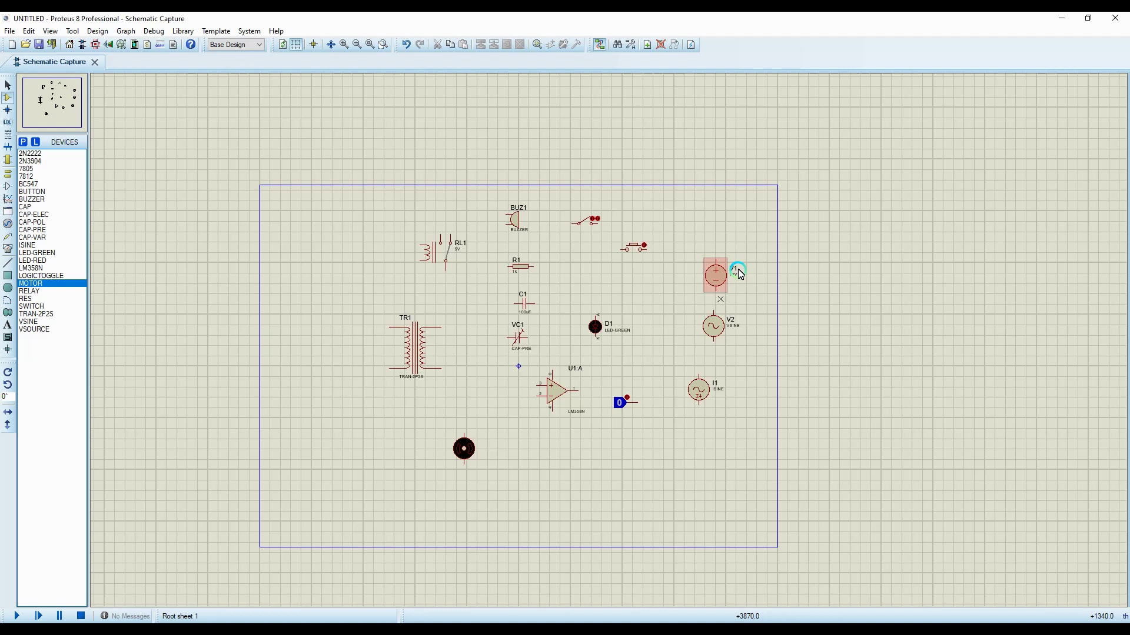
Step: Move voltage source V1 to the left of the motor and wire both of its terminals to the motor's terminals
drag(740, 274, 400, 435)
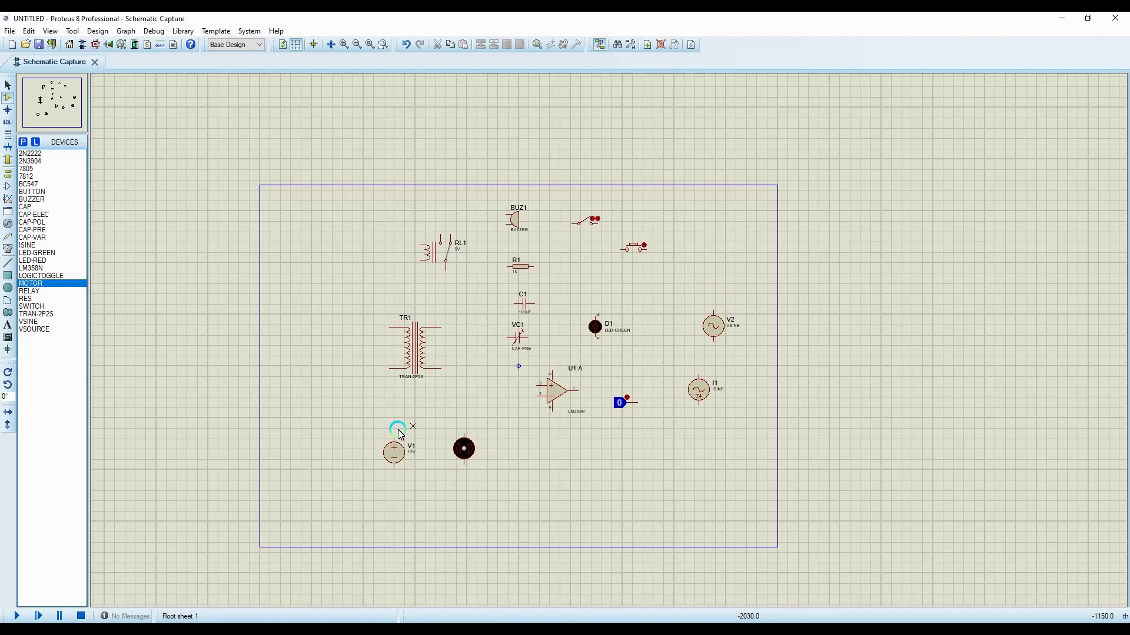
click(395, 439)
click(464, 437)
click(394, 467)
click(464, 463)
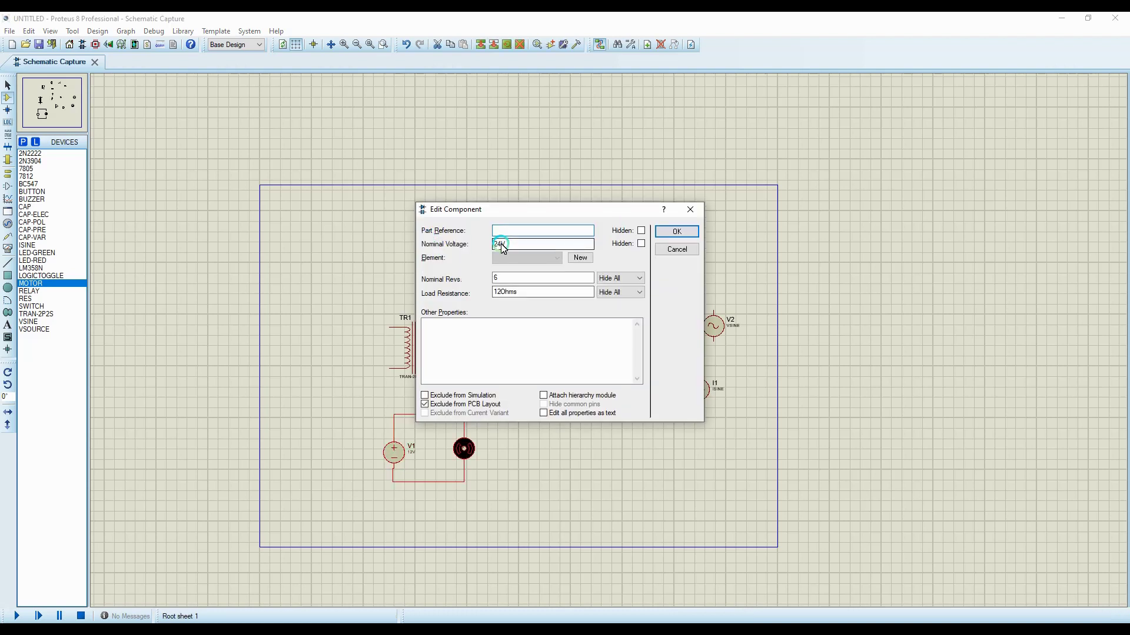
Step: Check the motor's nominal voltage, then try to simulate the circuit and examine the reported partition analyser errors
click(675, 232)
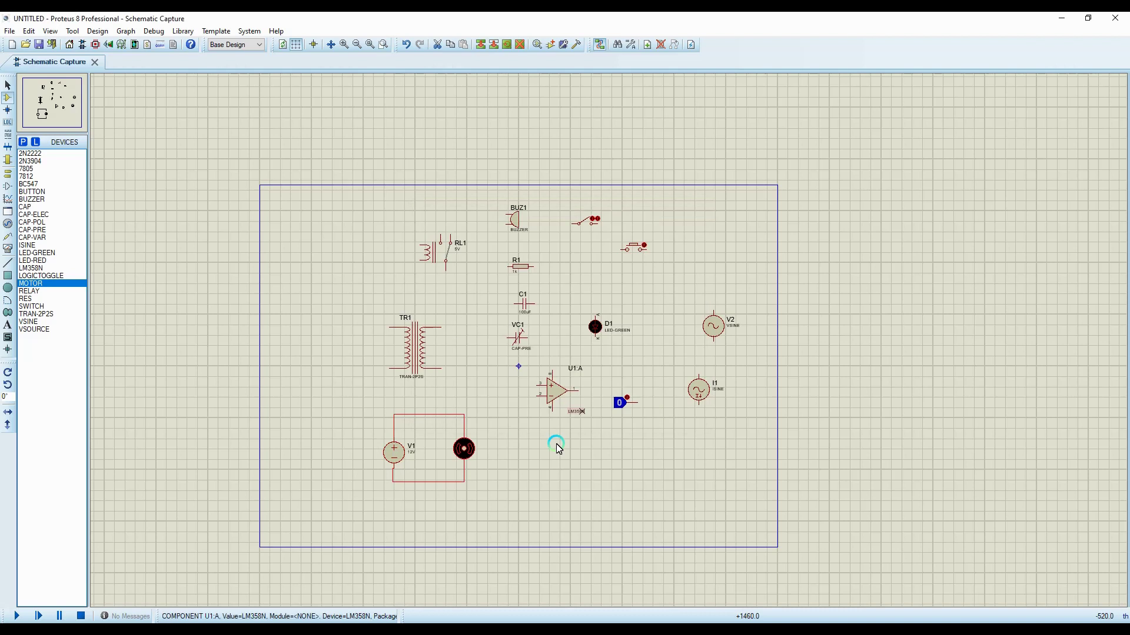
click(18, 616)
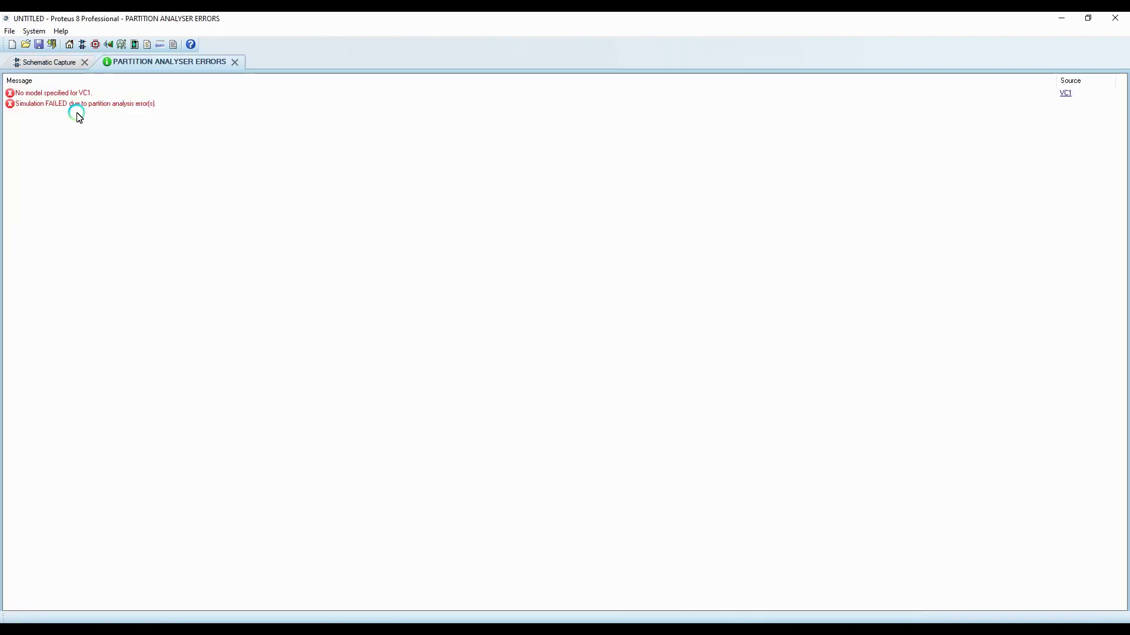
click(234, 63)
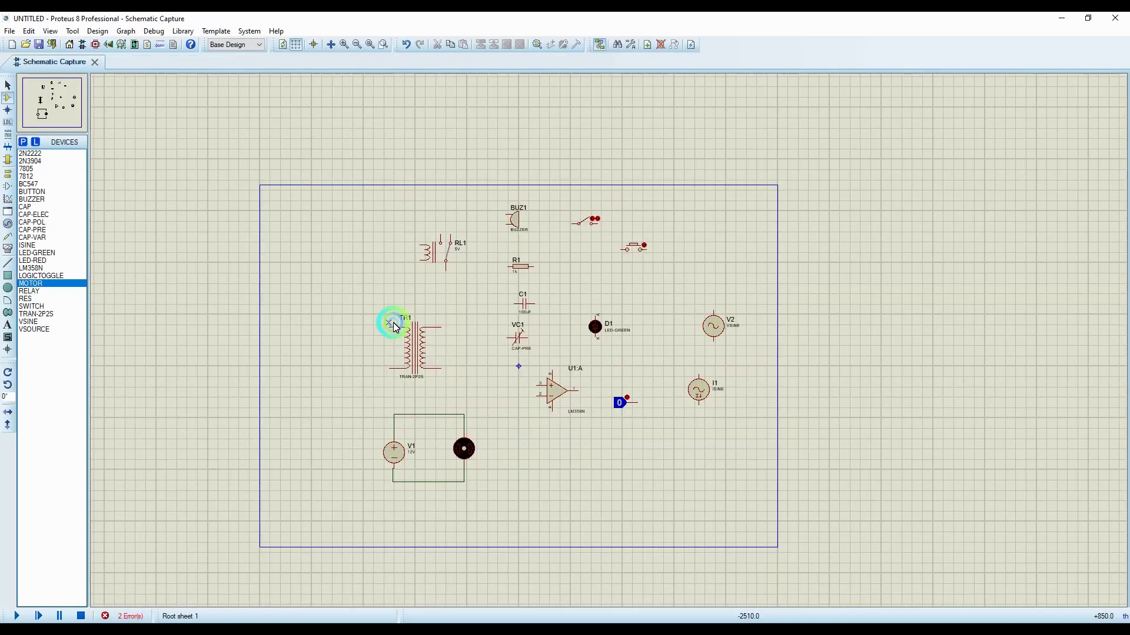
click(524, 337)
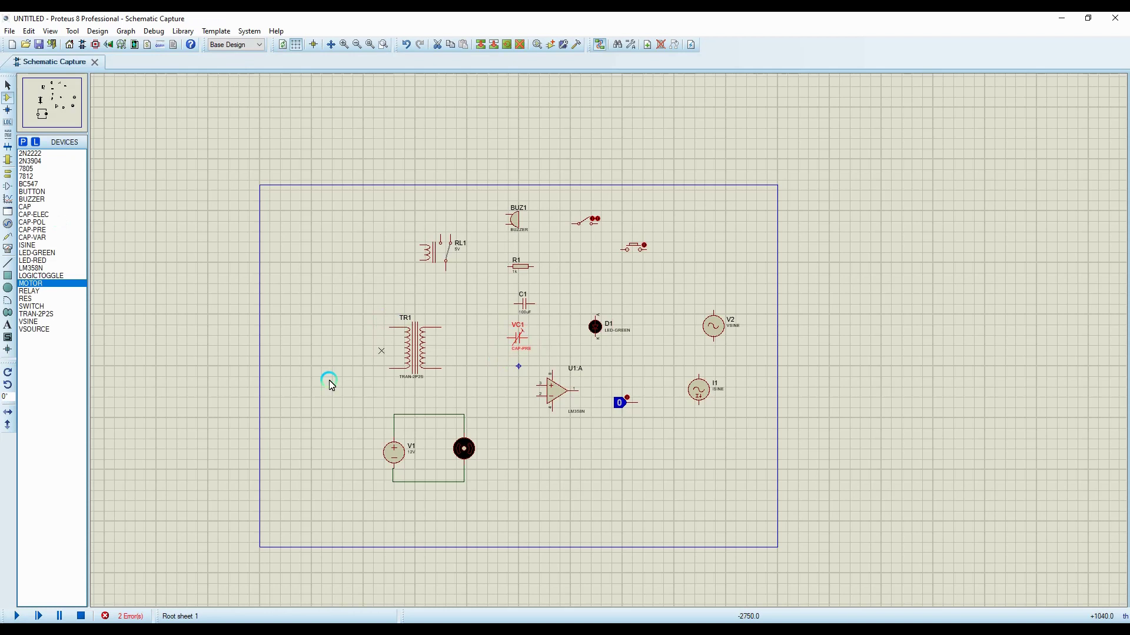
click(132, 616)
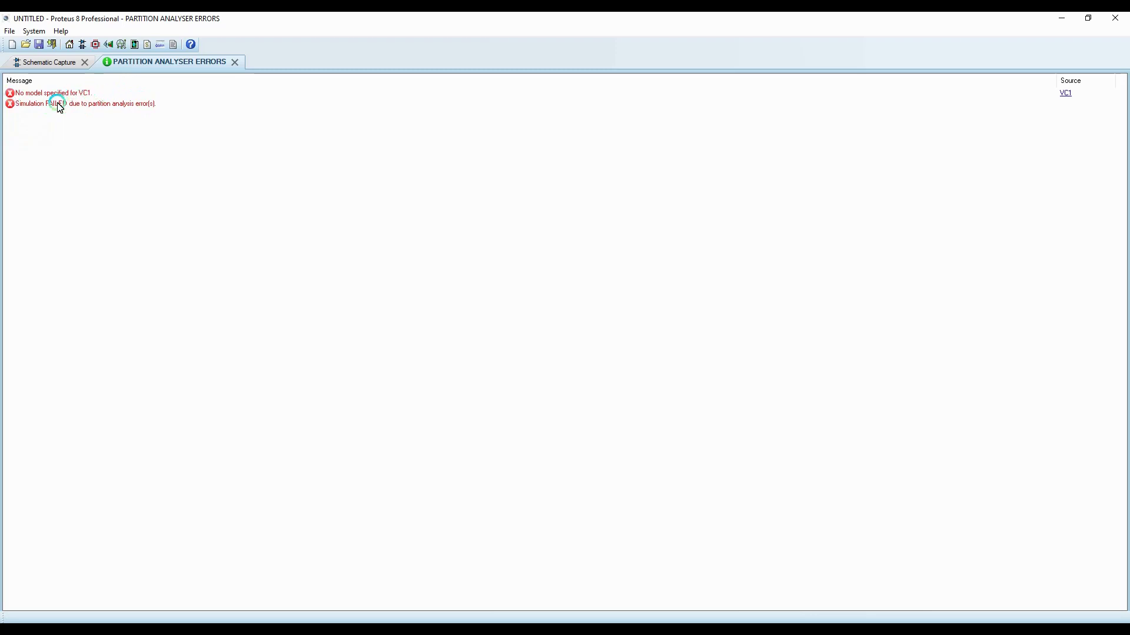
click(235, 62)
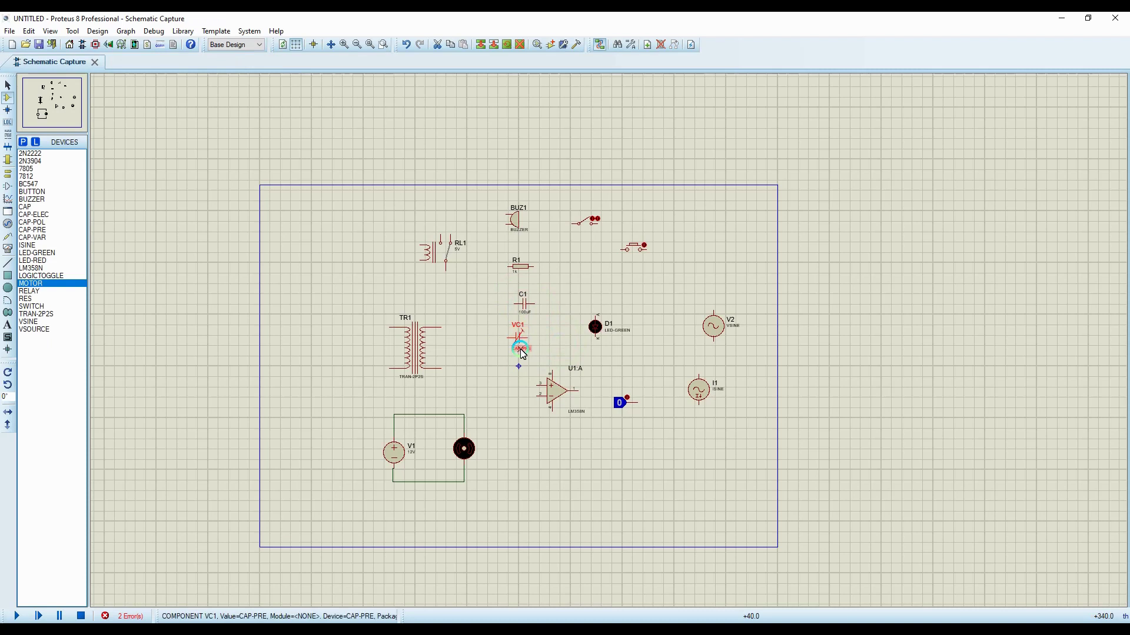
Step: Delete the preset capacitor VC1, and run and stop the simulation to test the motor on V1
key(Delete)
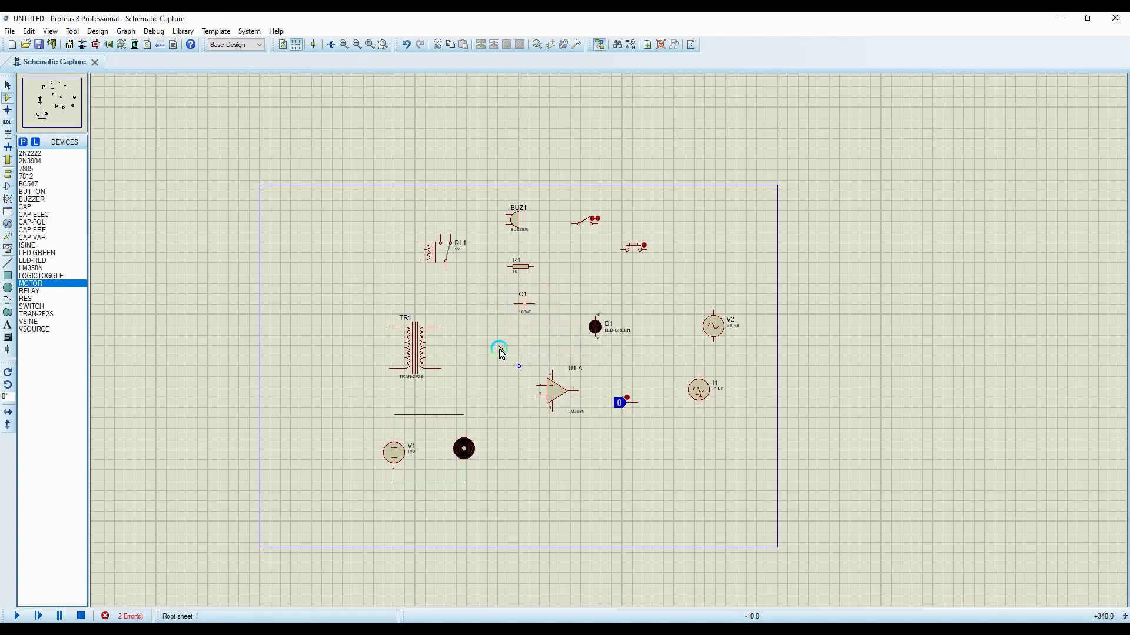
click(21, 616)
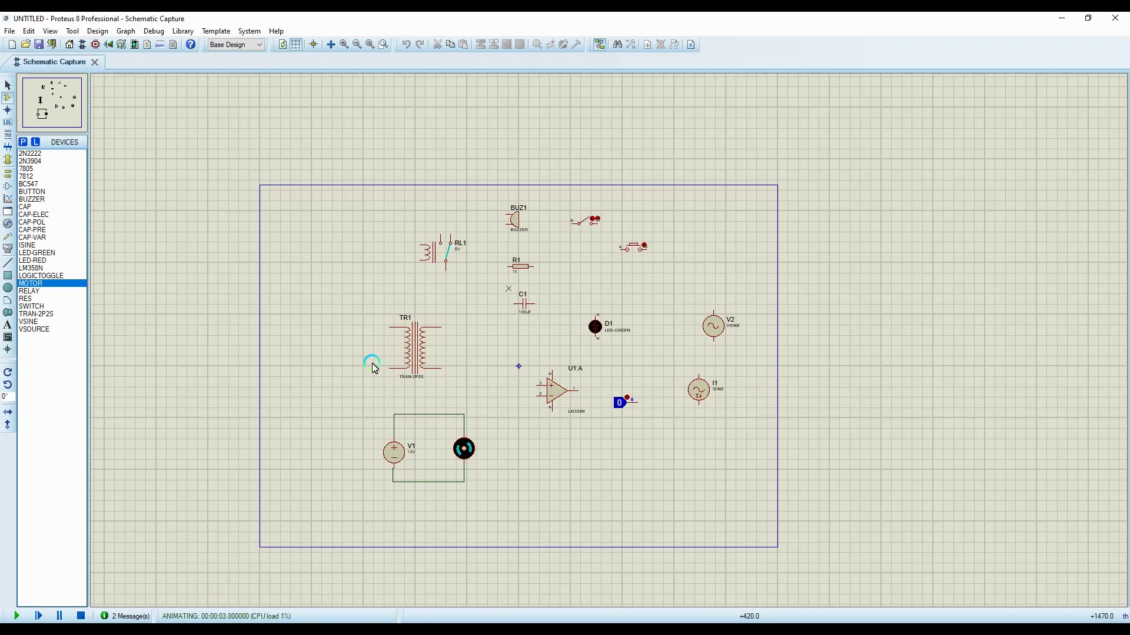
click(81, 616)
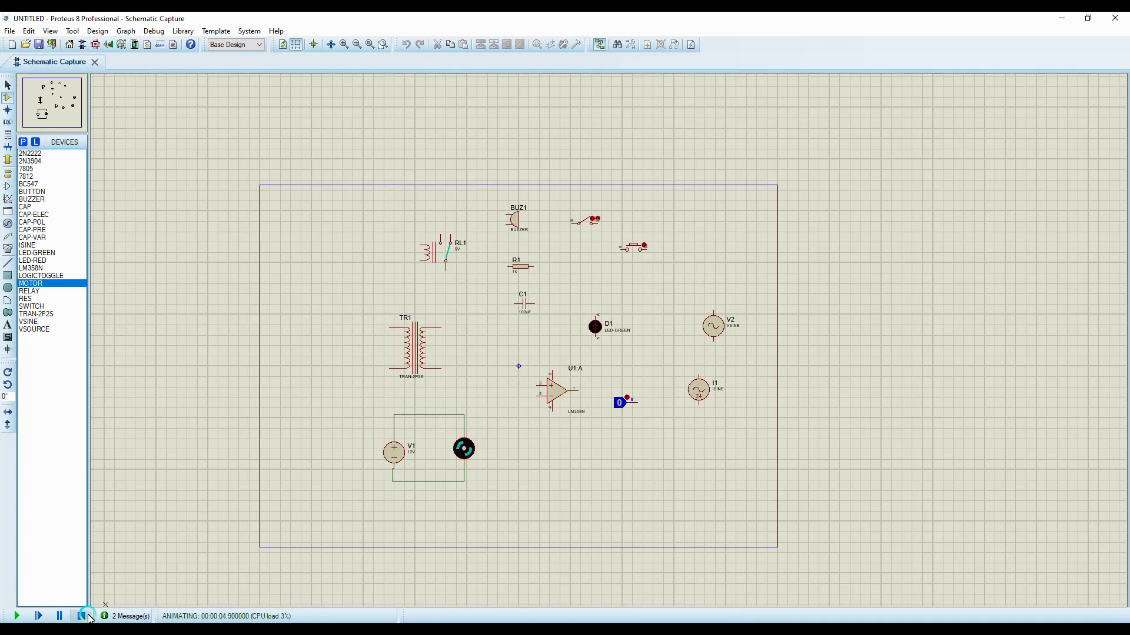
Step: Set source V1's voltage to 24V, and run and stop the motor simulation again
double_click(407, 453)
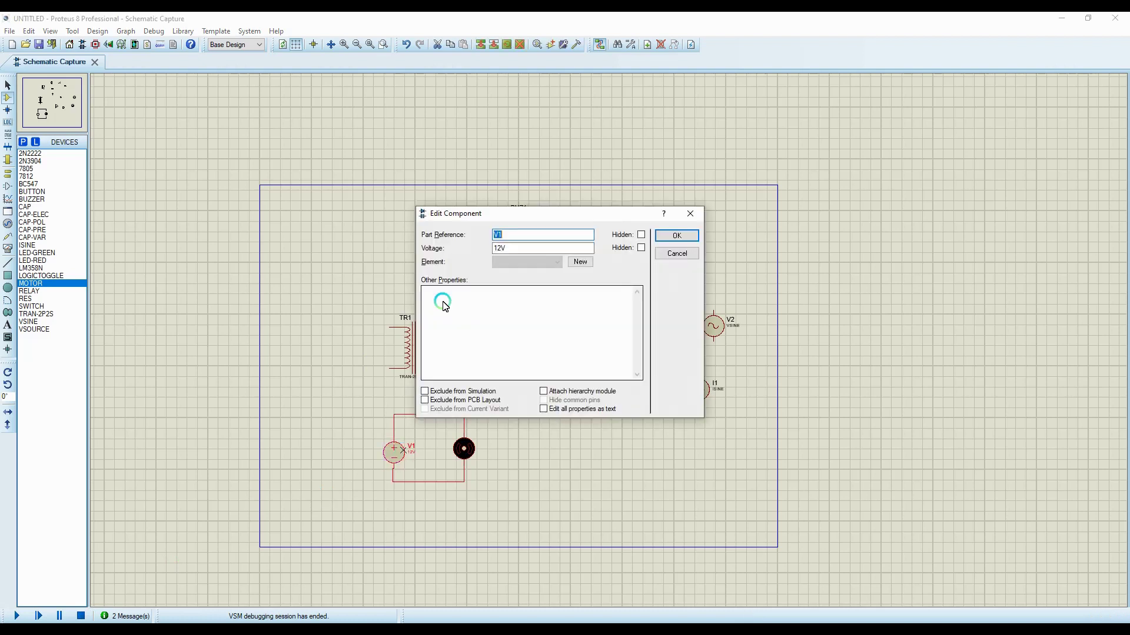
double_click(502, 249)
text(24)
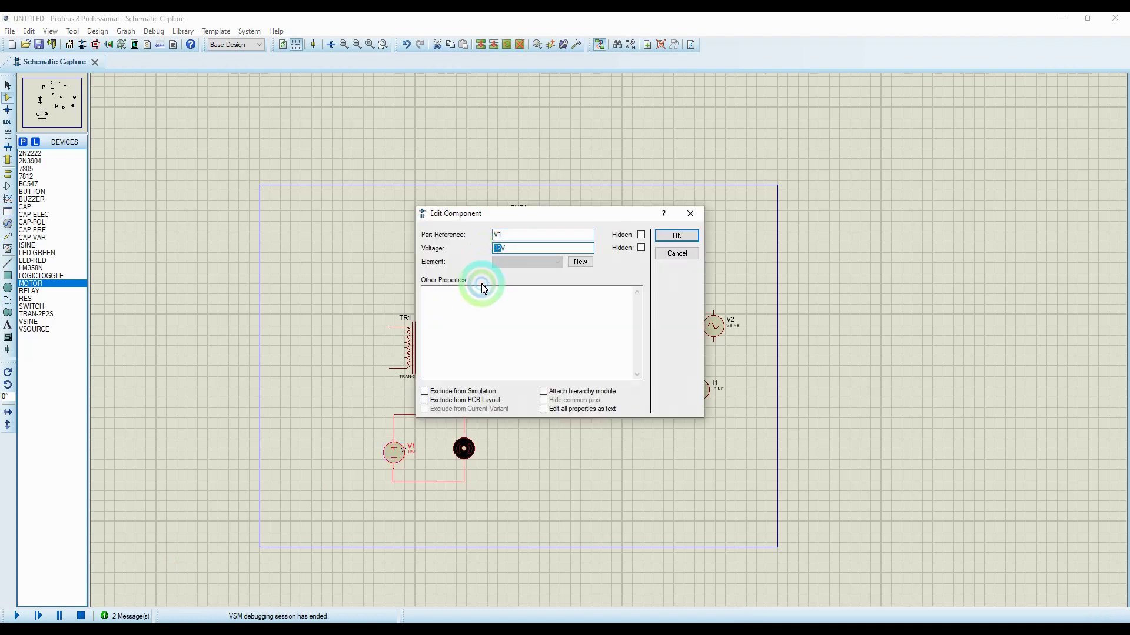
click(677, 235)
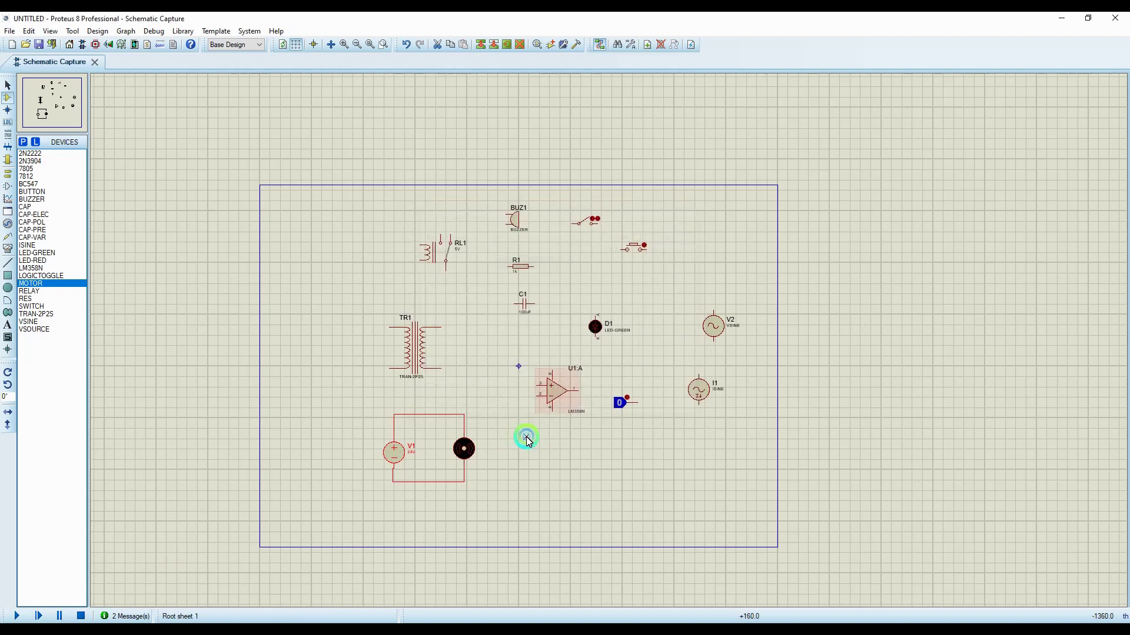
click(16, 616)
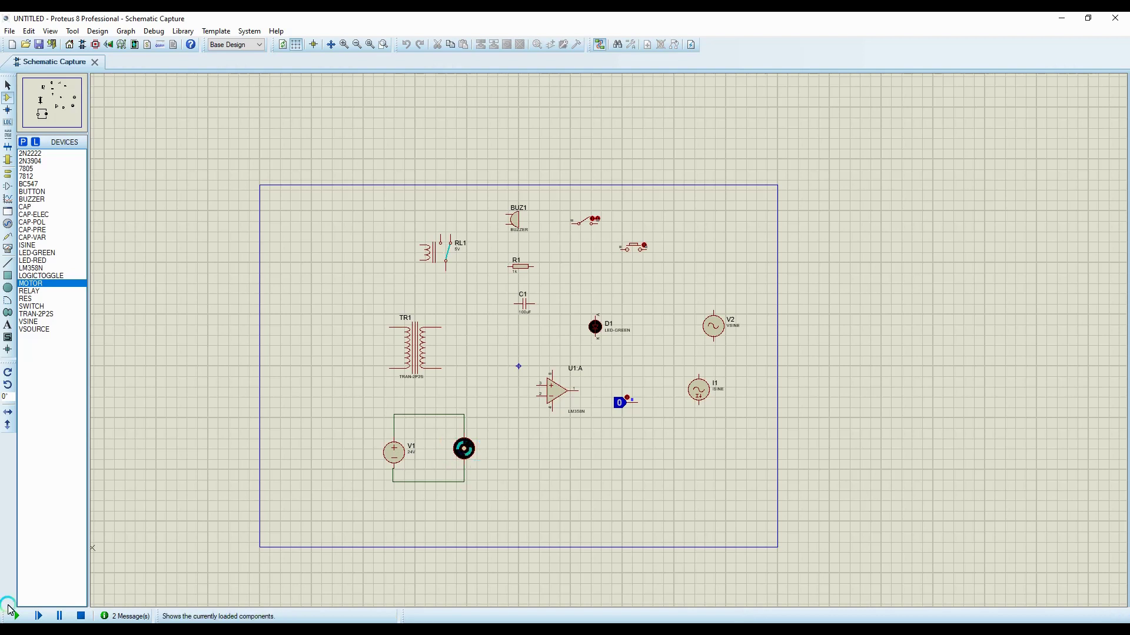
click(82, 617)
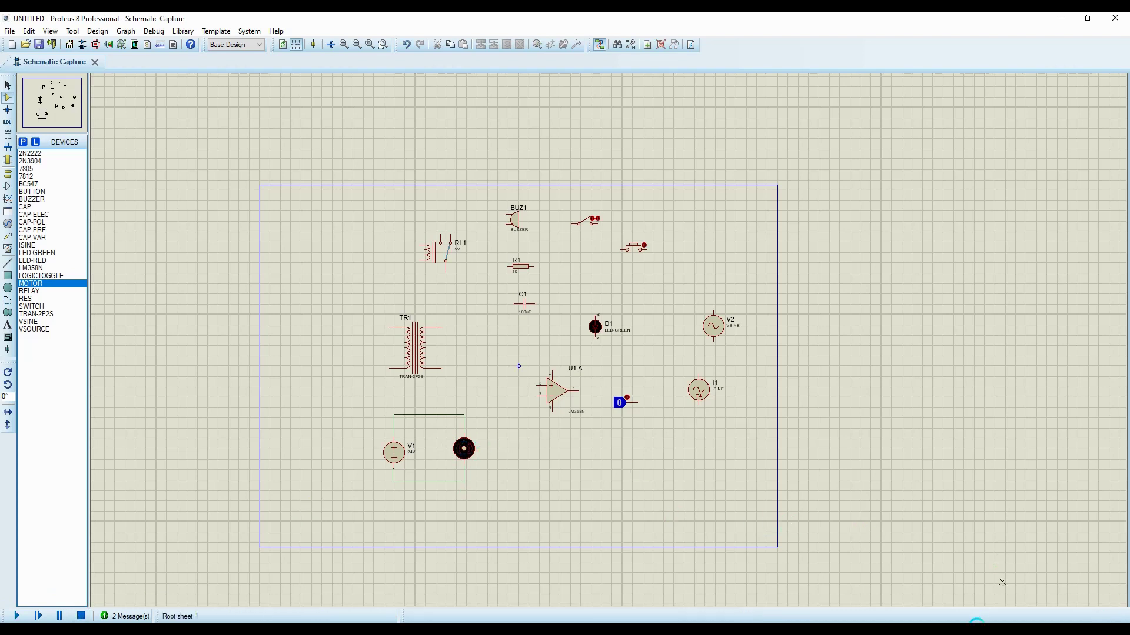
click(976, 627)
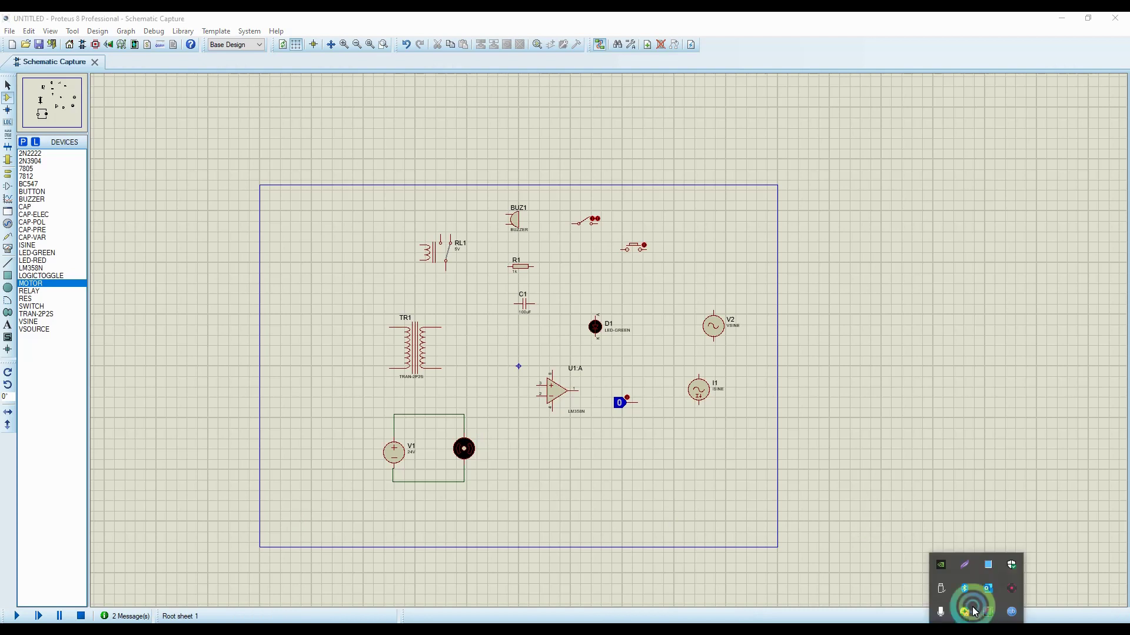
click(1010, 591)
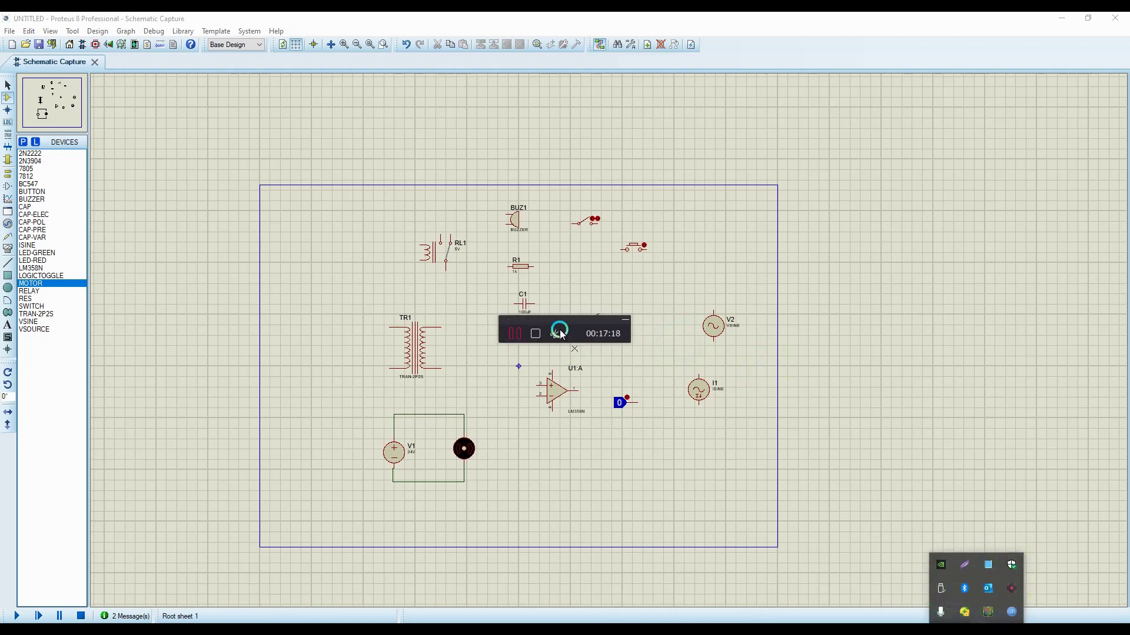
drag(560, 327, 660, 597)
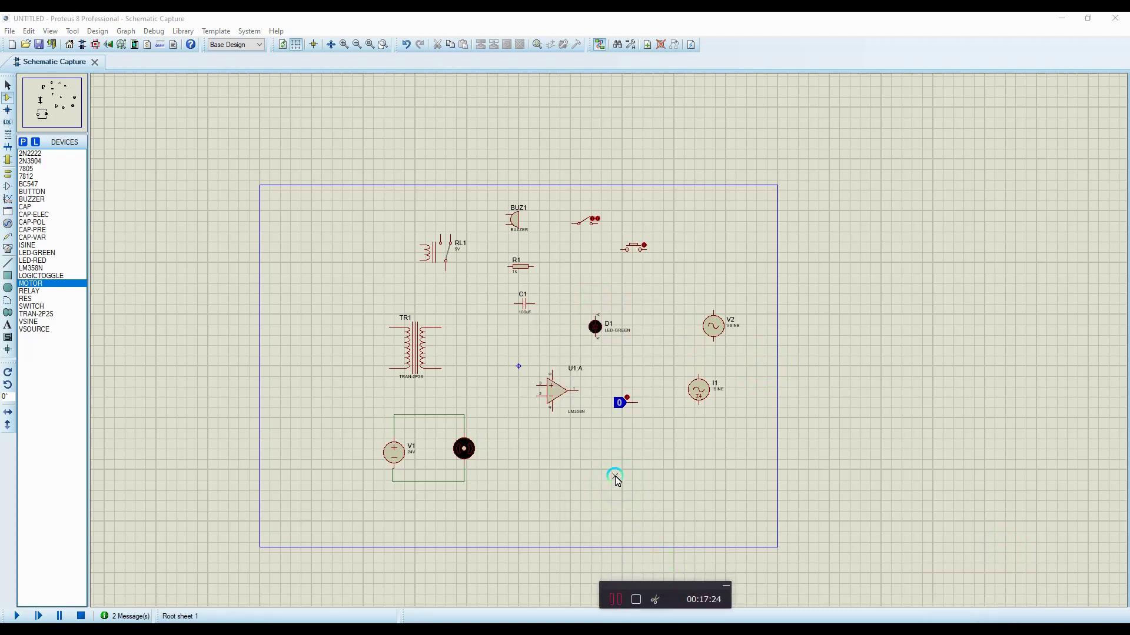